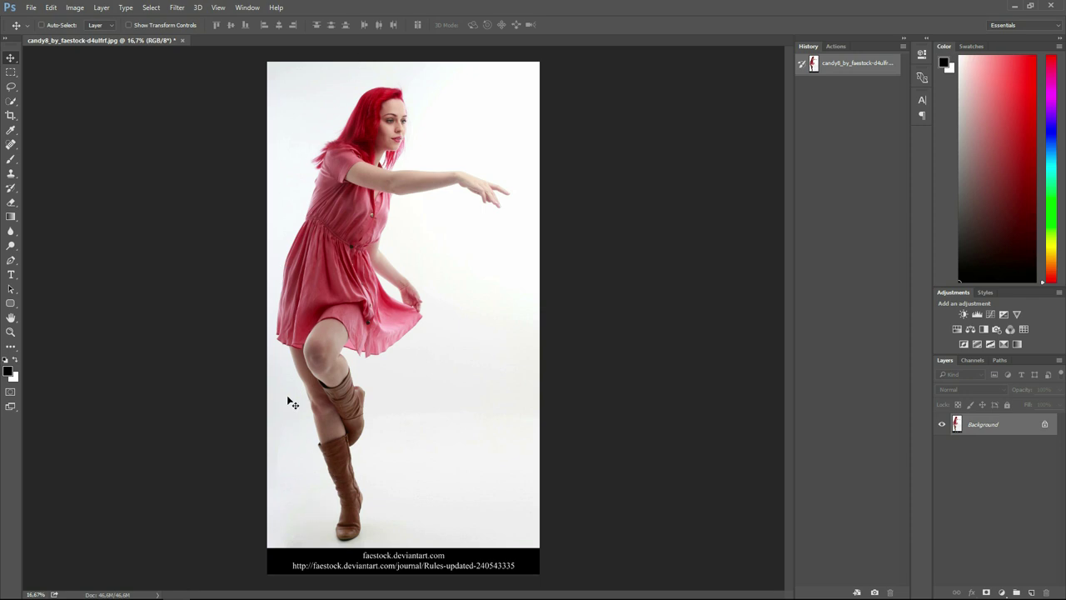
Crop outward to more than double the canvas width to the woman's left side and add a thin strip above and below the photo
key(c)
drag(253, 316, 69, 319)
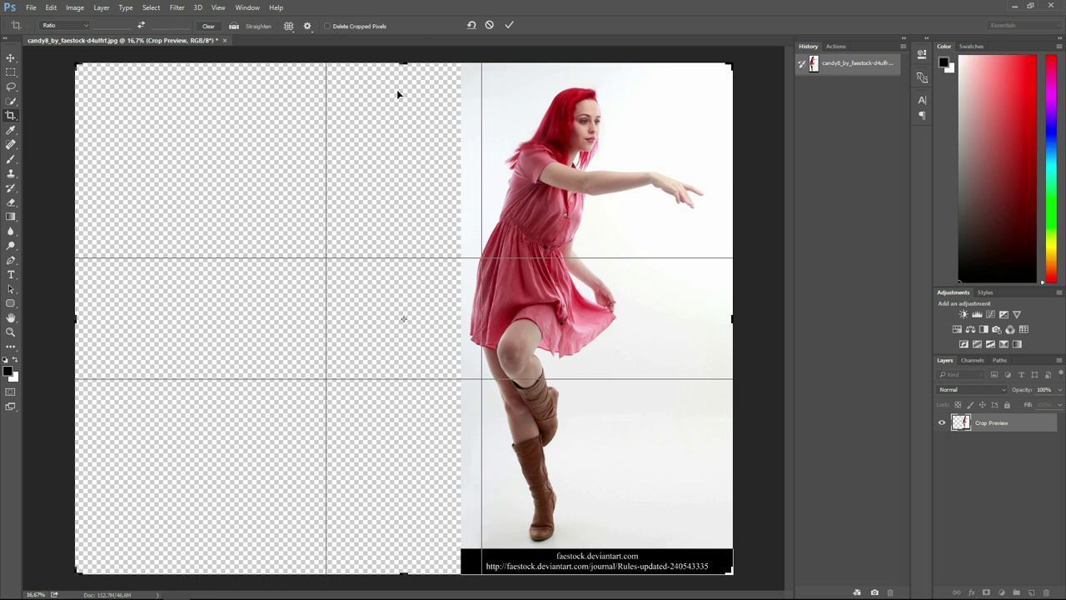
drag(402, 63, 403, 55)
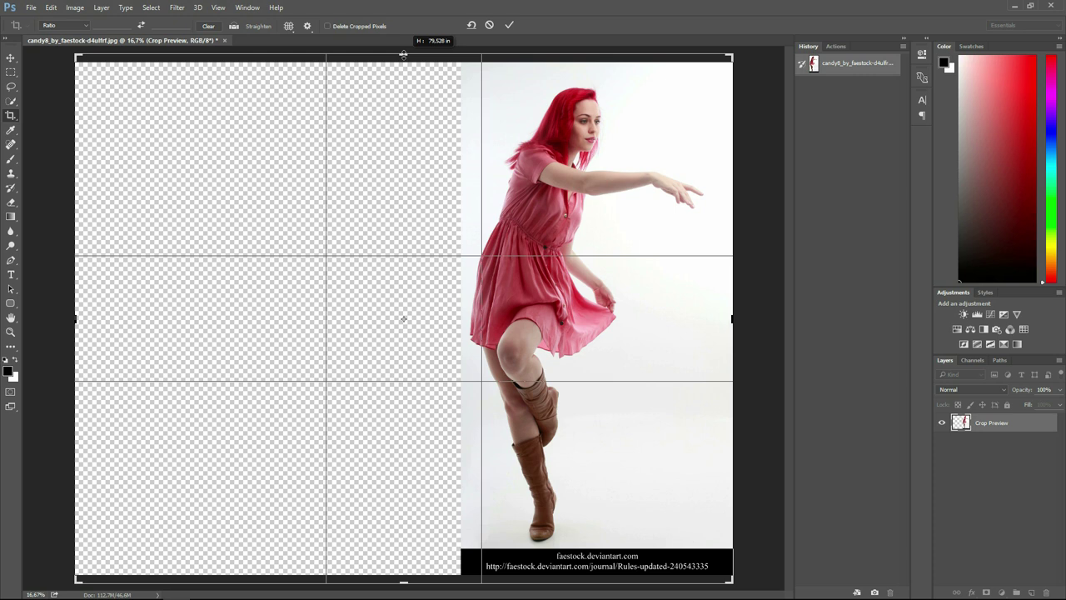
drag(403, 55, 405, 49)
key(Return)
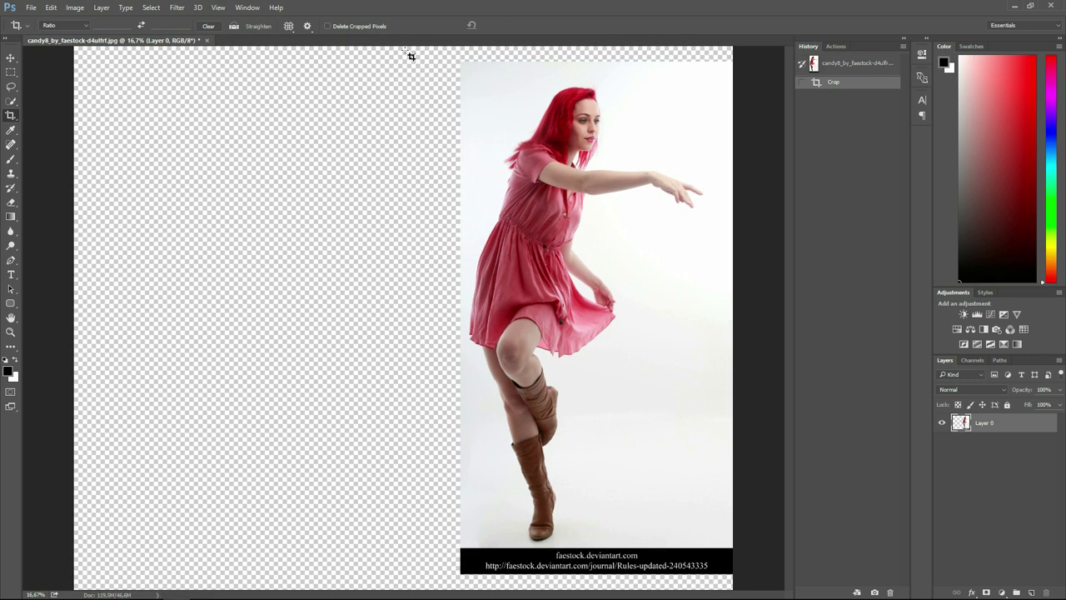
key(ctrl+0)
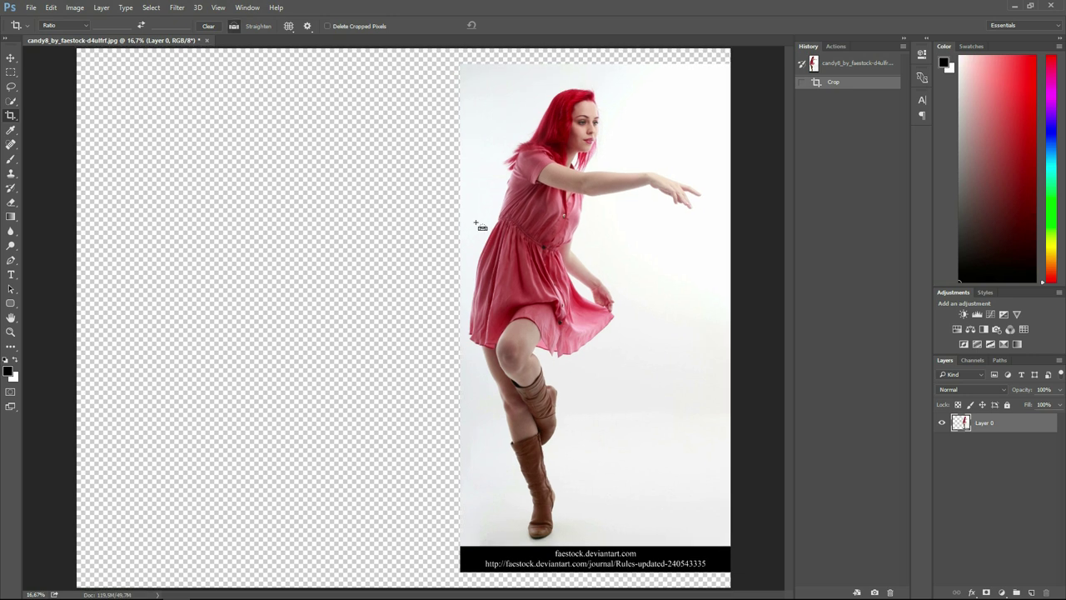
key(v)
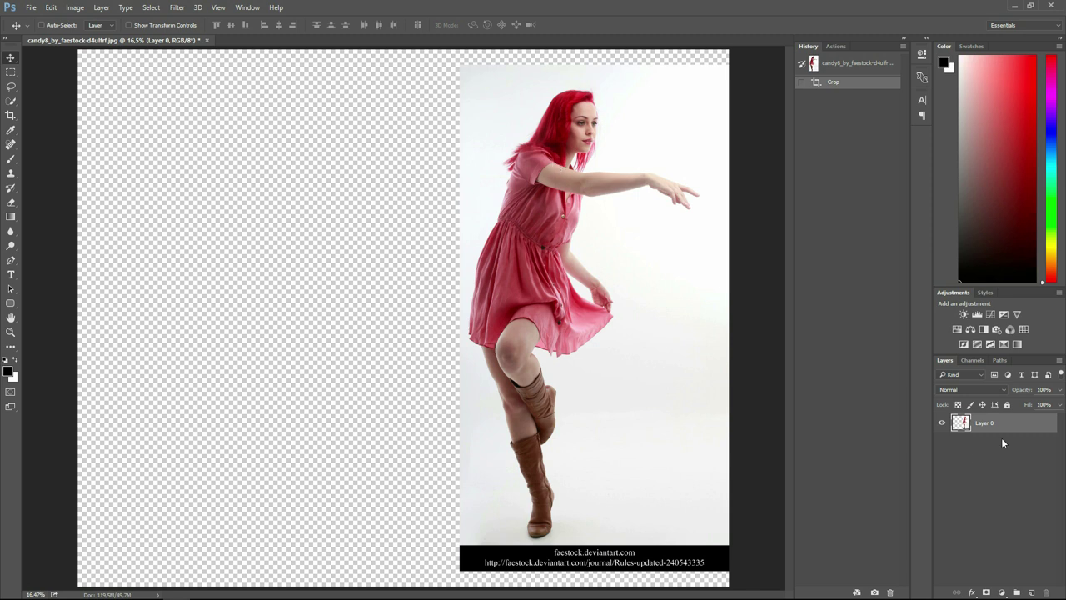
Add a white-filled layer named "background" beneath the photo layer
key(ctrl+shift+n)
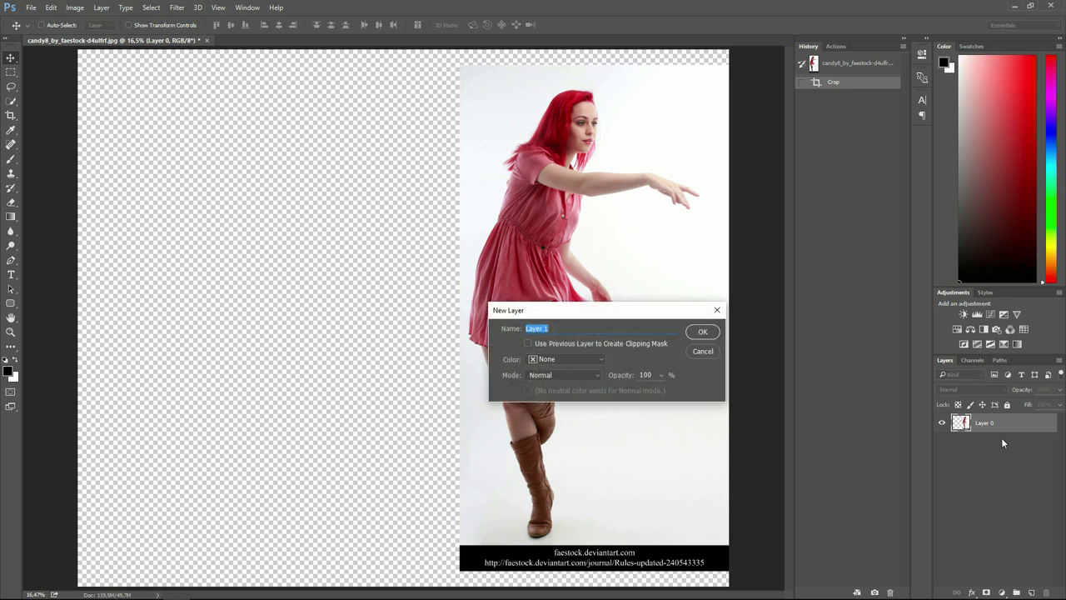
text(background)
key(Return)
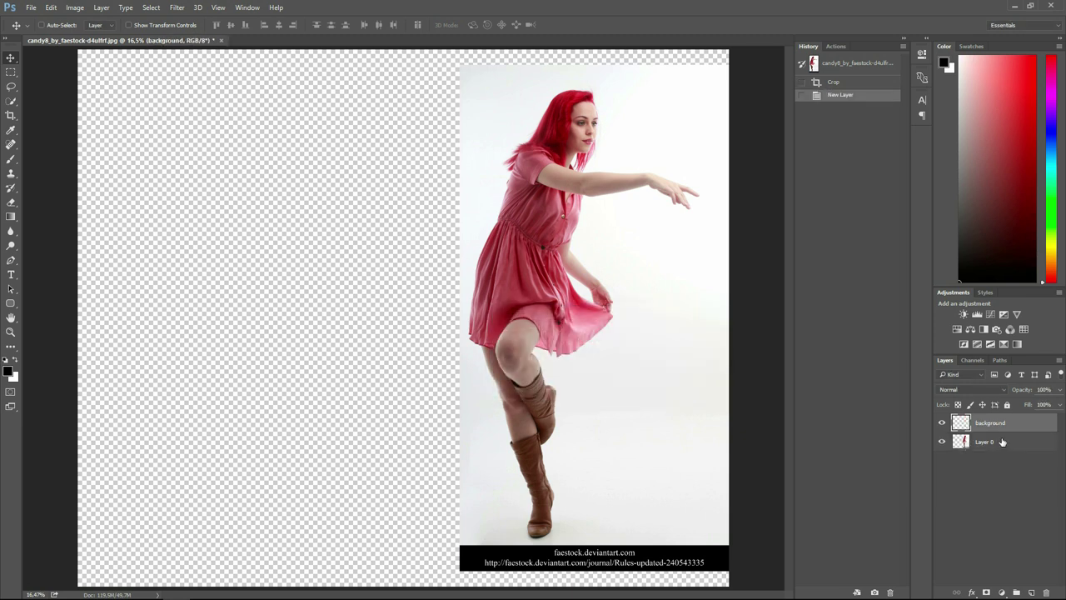
drag(1003, 442, 1008, 464)
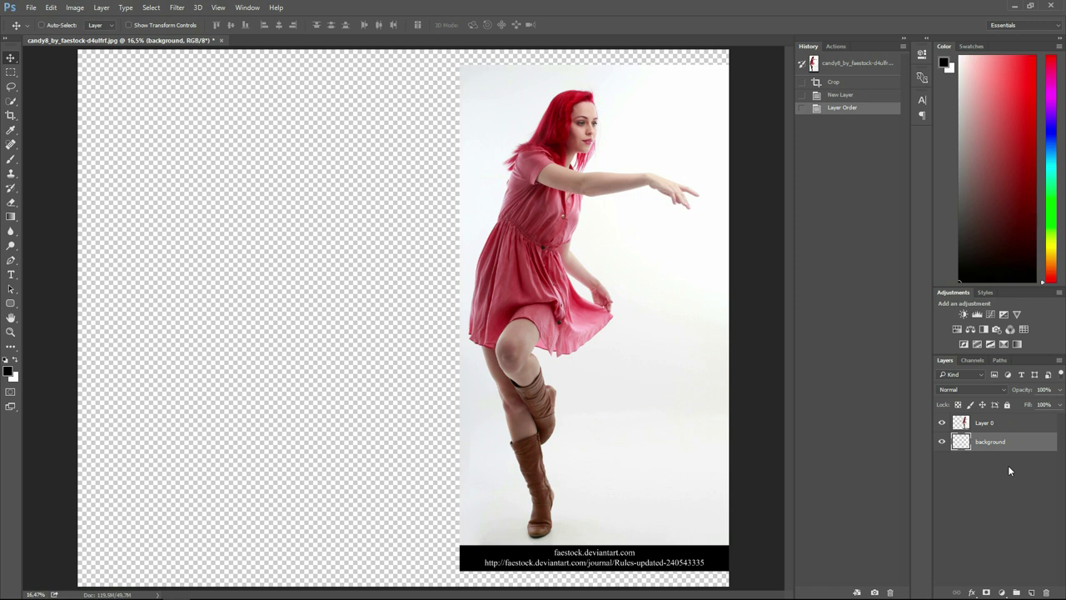
key(x)
key(alt+BackSpace)
Rename the photo layer "model"
click(999, 429)
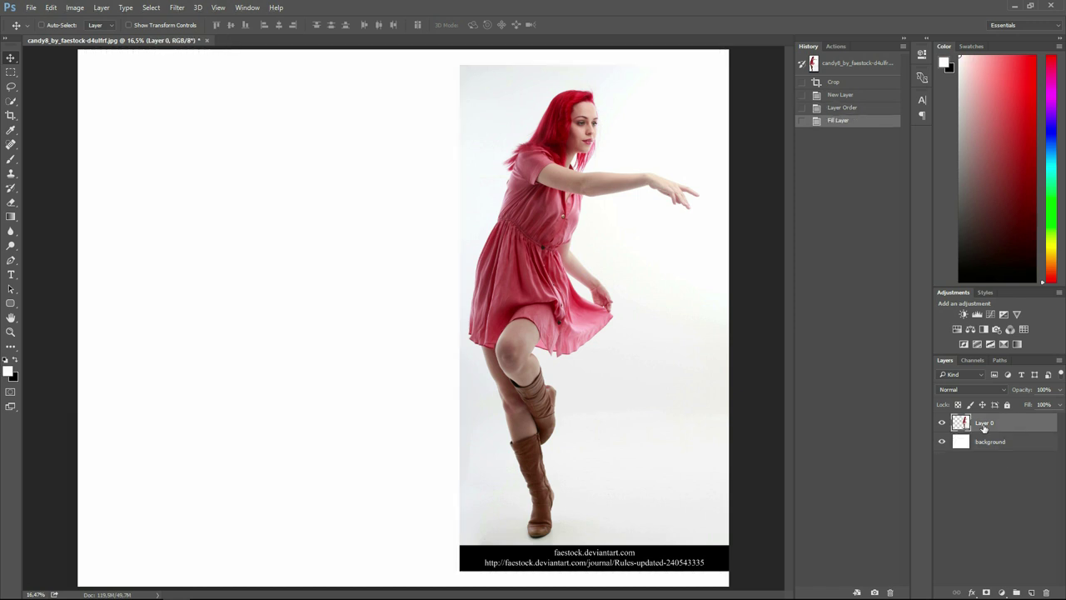
double_click(984, 424)
text(model)
key(Return)
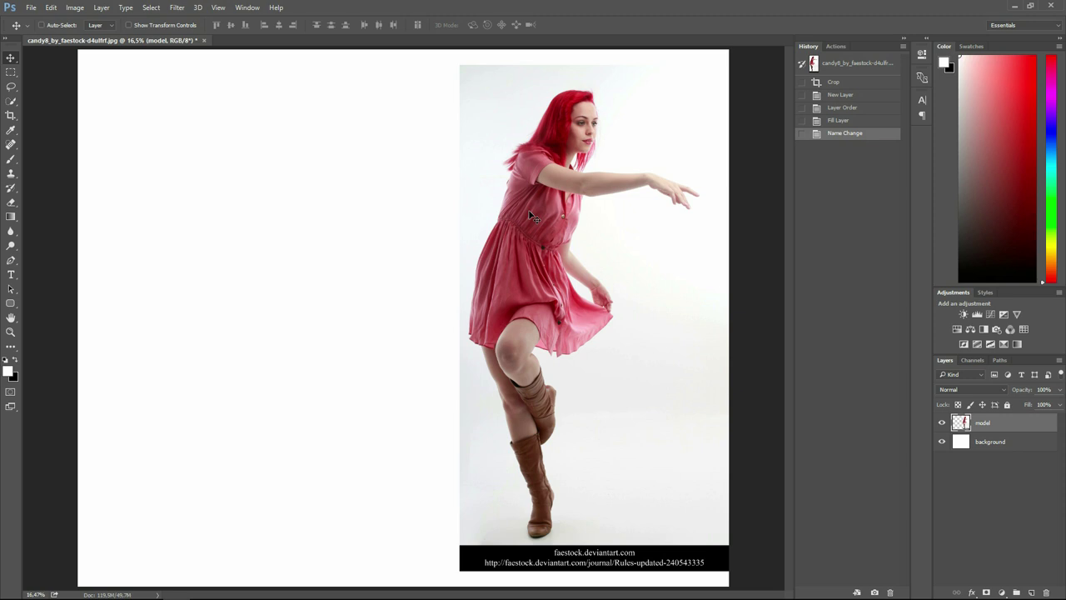
Select the woman's hair, body, dress, legs and outstretched arm with the Quick Selection tool
key(w)
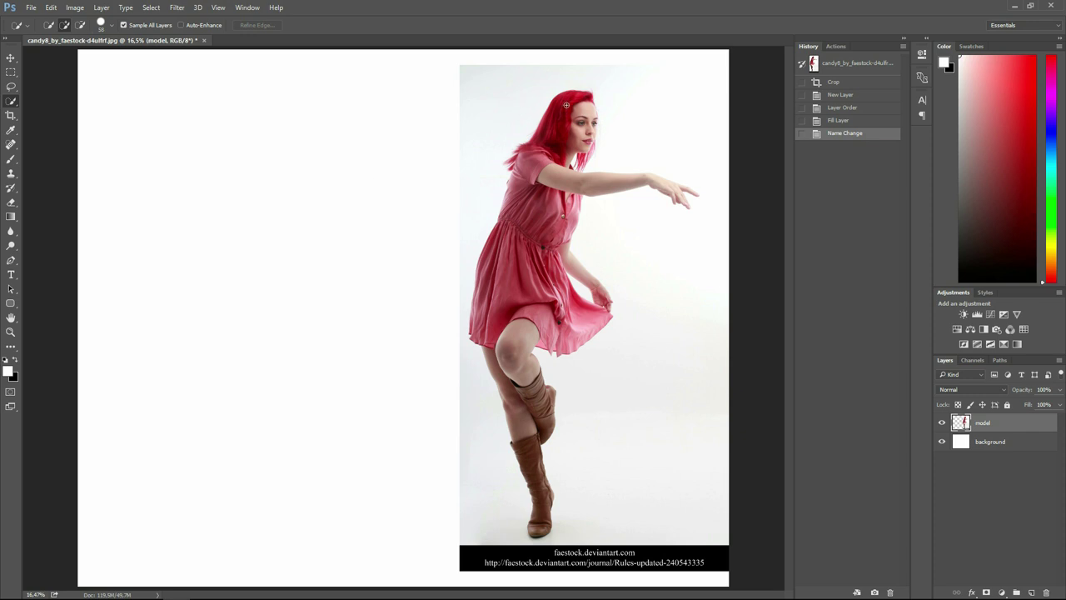
mouse_move(566, 100)
mouse_down()
mouse_move(553, 196)
mouse_move(521, 283)
mouse_move(518, 382)
mouse_move(534, 483)
mouse_move(536, 427)
mouse_up()
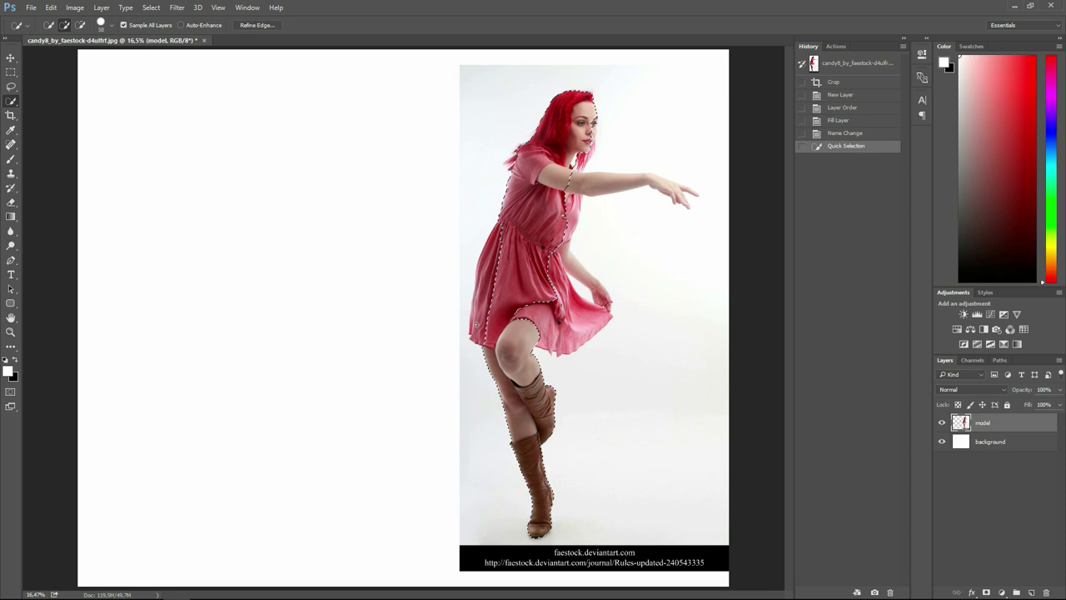
click(558, 312)
drag(590, 333, 557, 265)
mouse_move(585, 300)
mouse_down()
mouse_move(607, 323)
mouse_move(578, 275)
mouse_move(574, 242)
mouse_up()
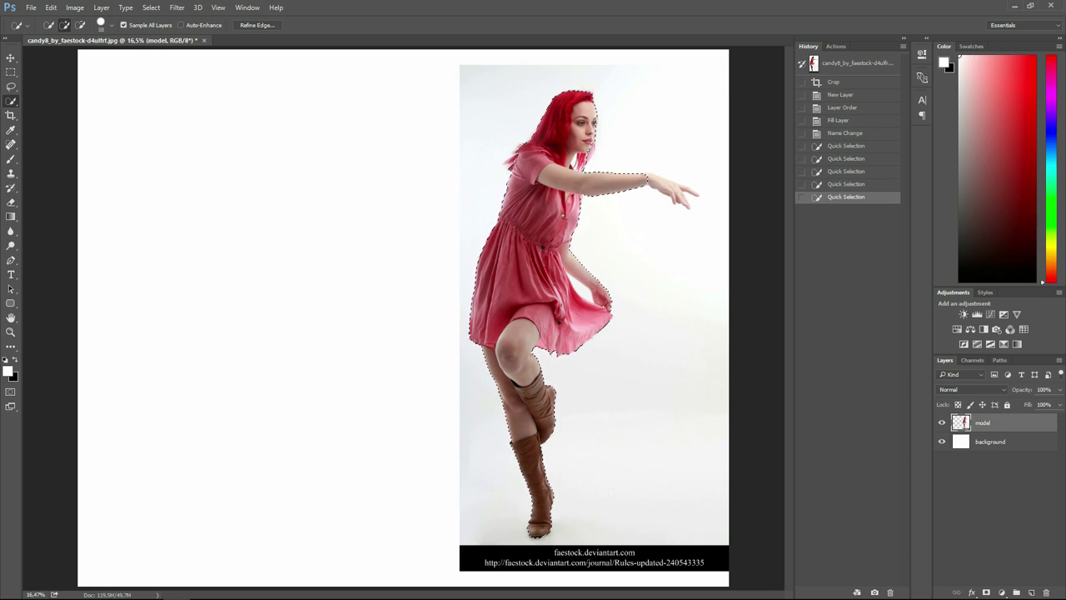
drag(577, 170, 571, 200)
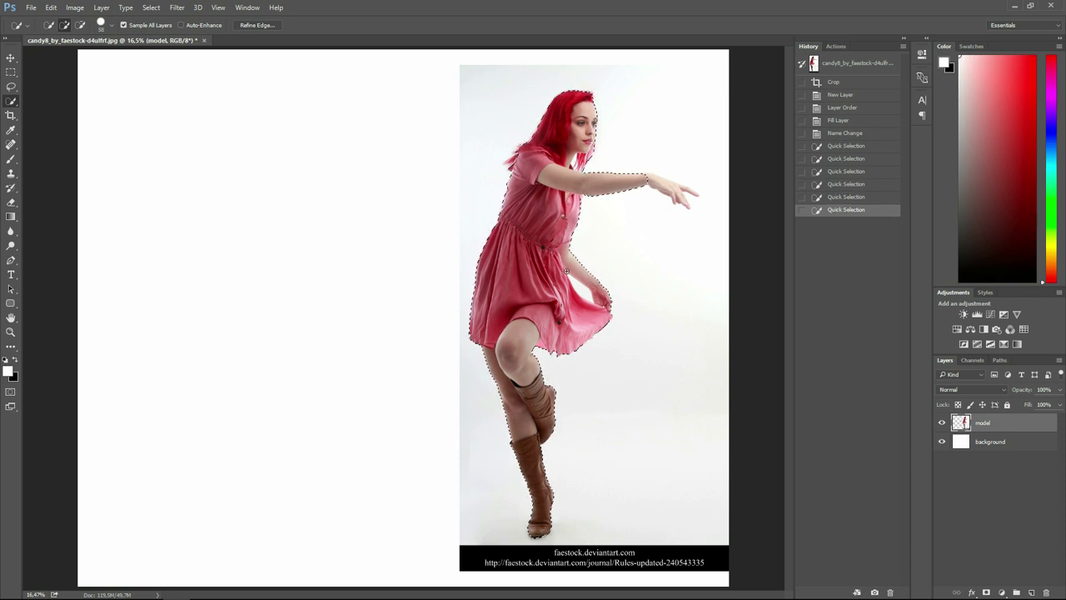
Subtract the gap between the lowered arm and dress from the selection, and add the outstretched hand and missing shoulder edges
key(alt)
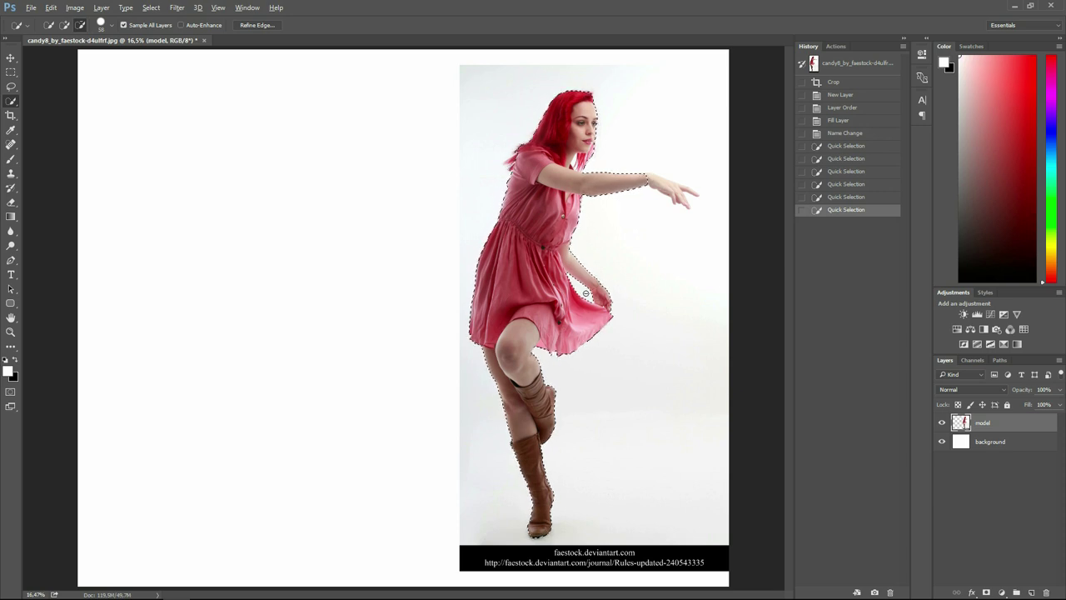
alt+click(572, 275)
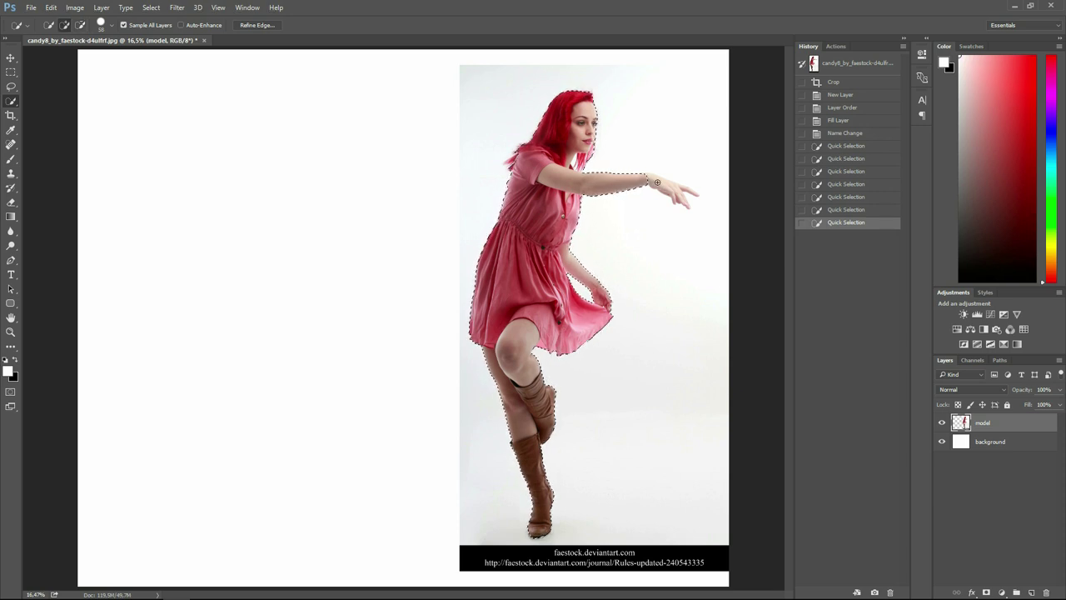
drag(676, 192, 723, 207)
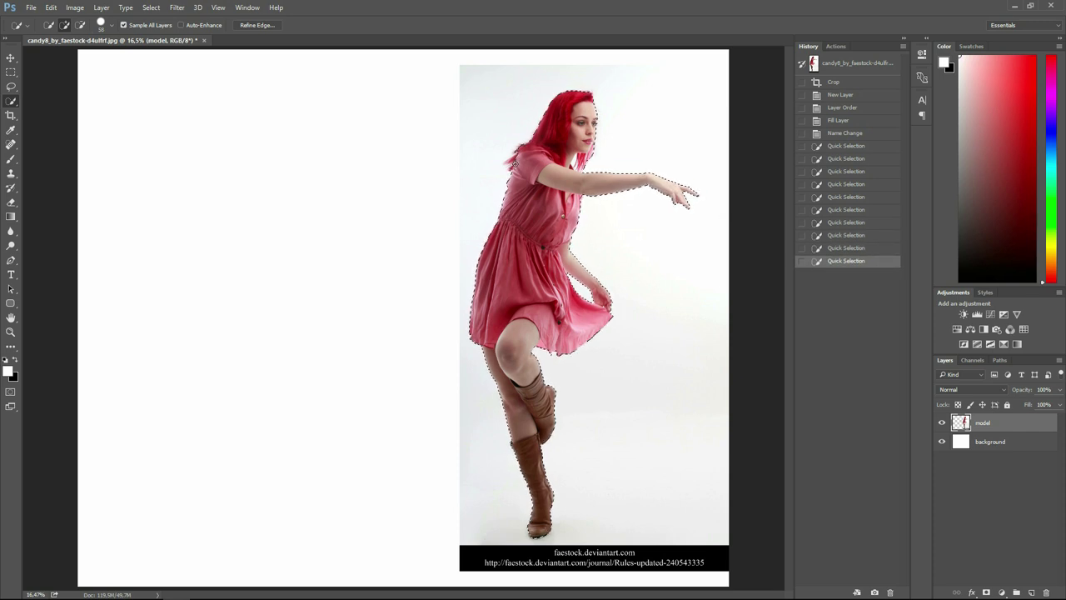
click(511, 170)
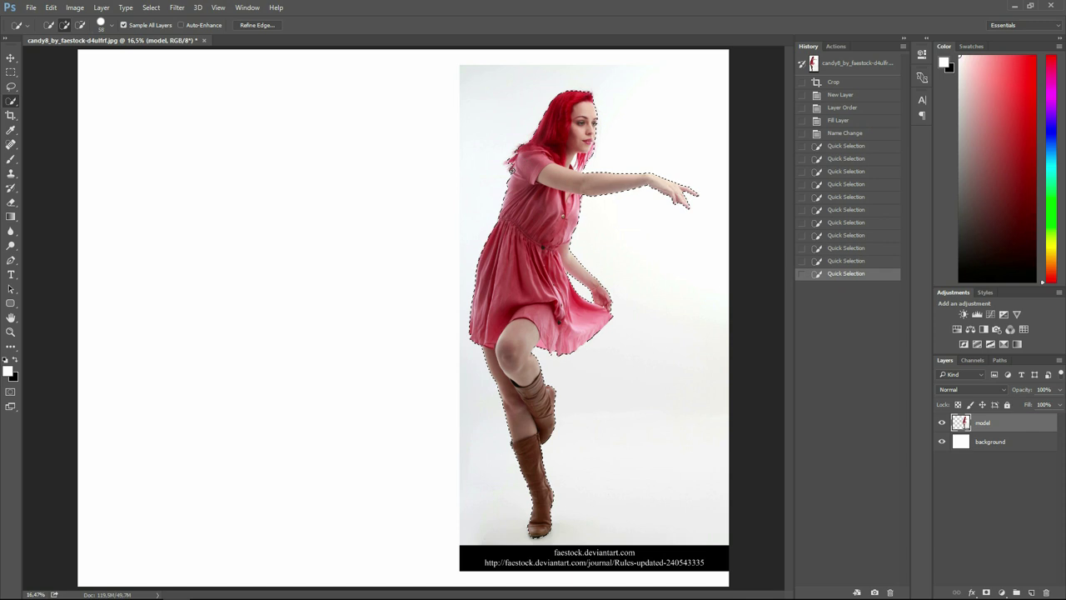
click(530, 161)
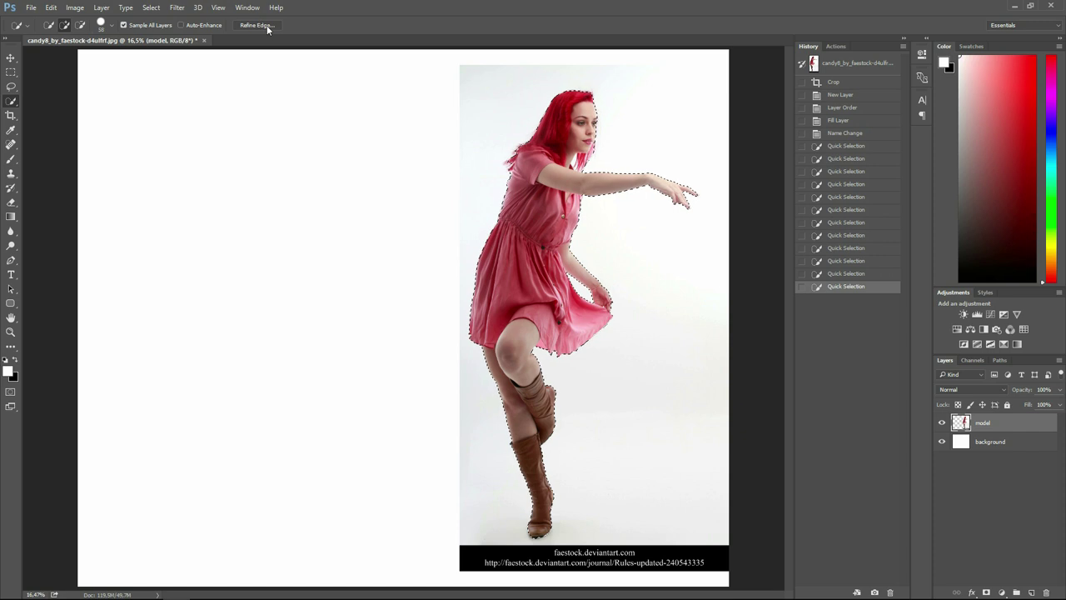
Start Refine Edge on the woman's selection and set the edge detection radius to 18 px
click(152, 7)
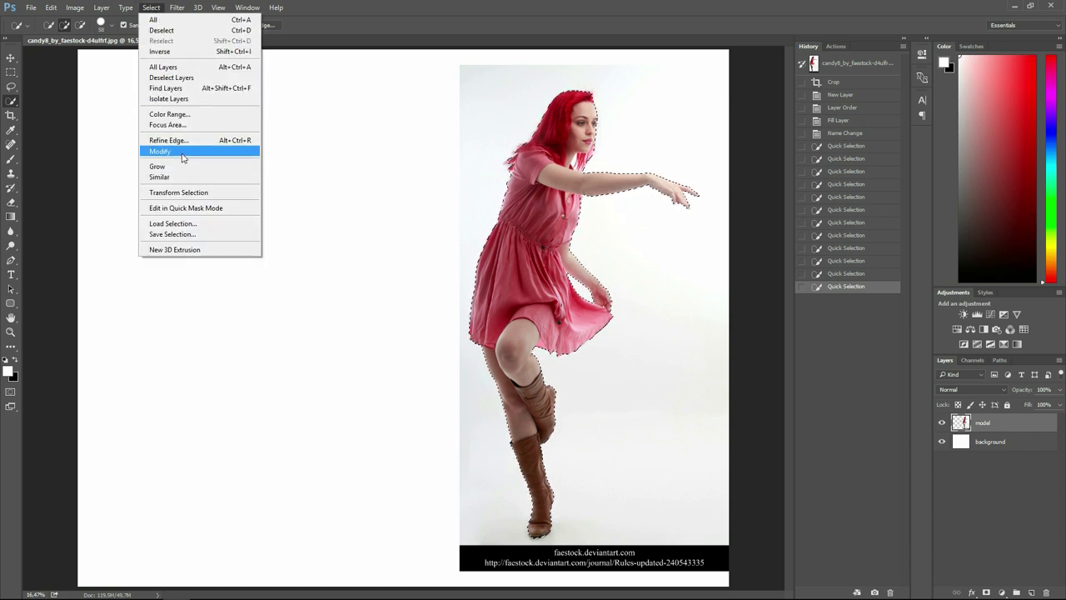
click(404, 10)
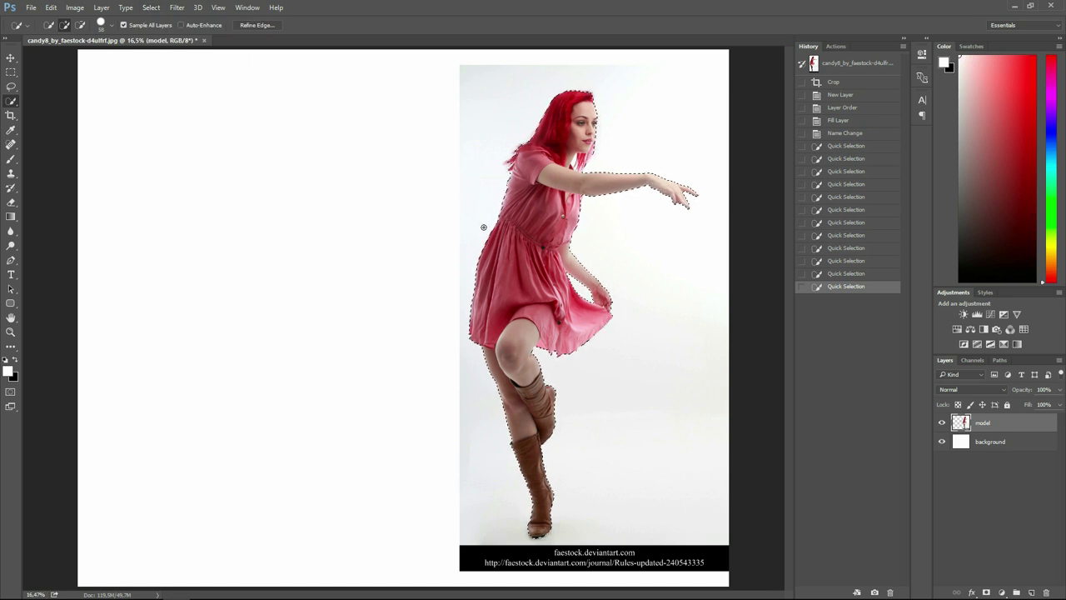
key(ctrl+alt+r)
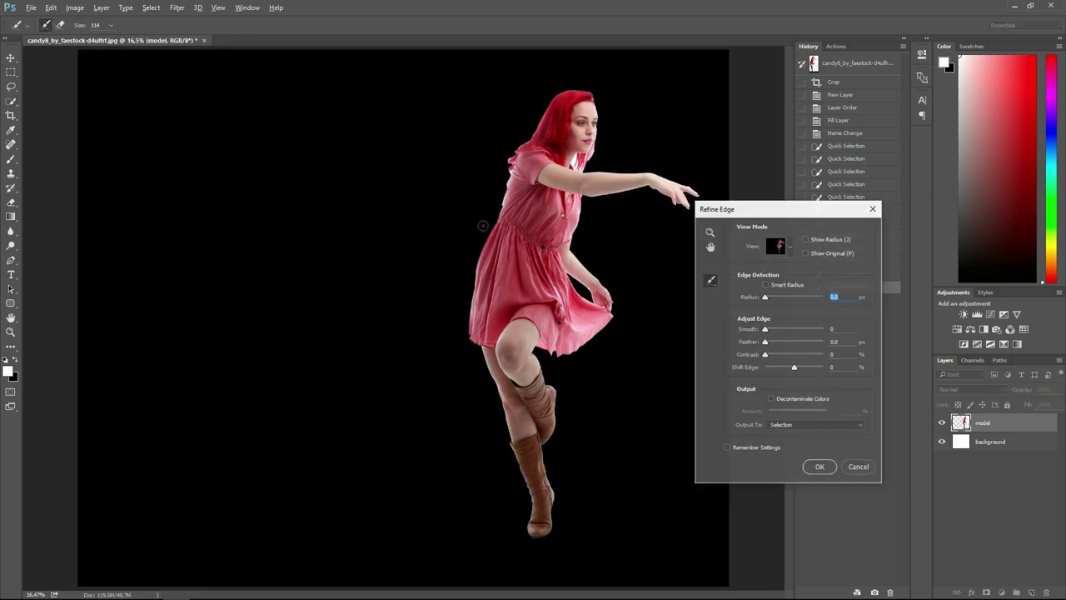
click(787, 248)
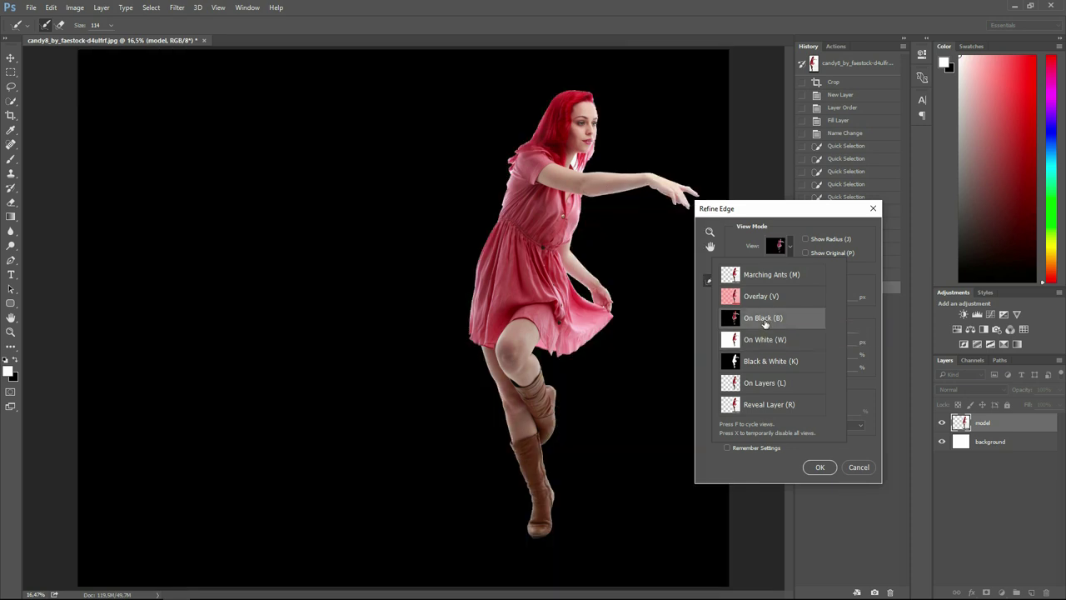
click(853, 282)
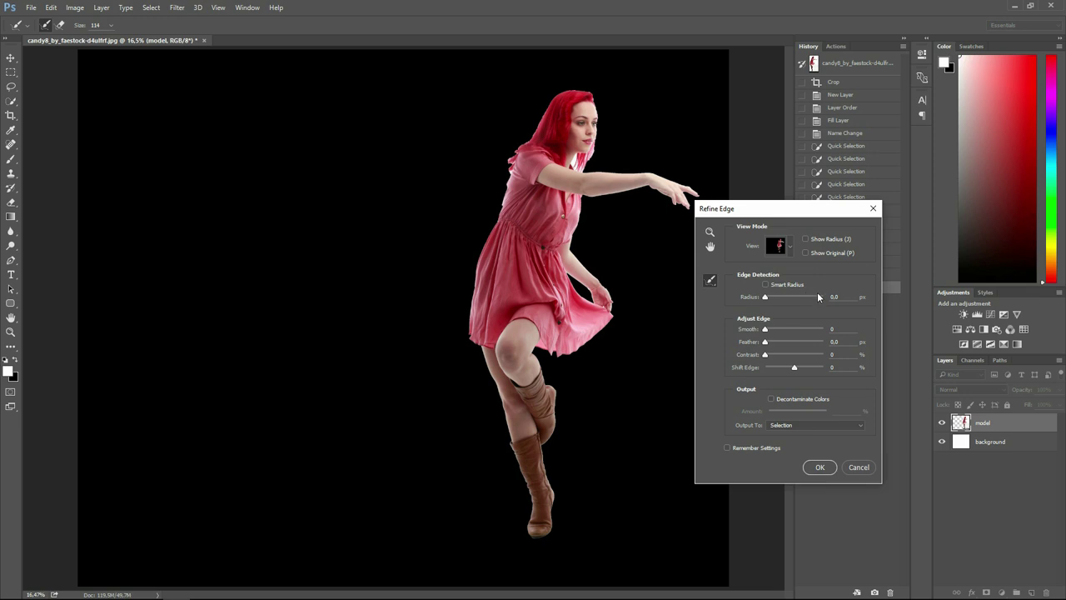
text(15)
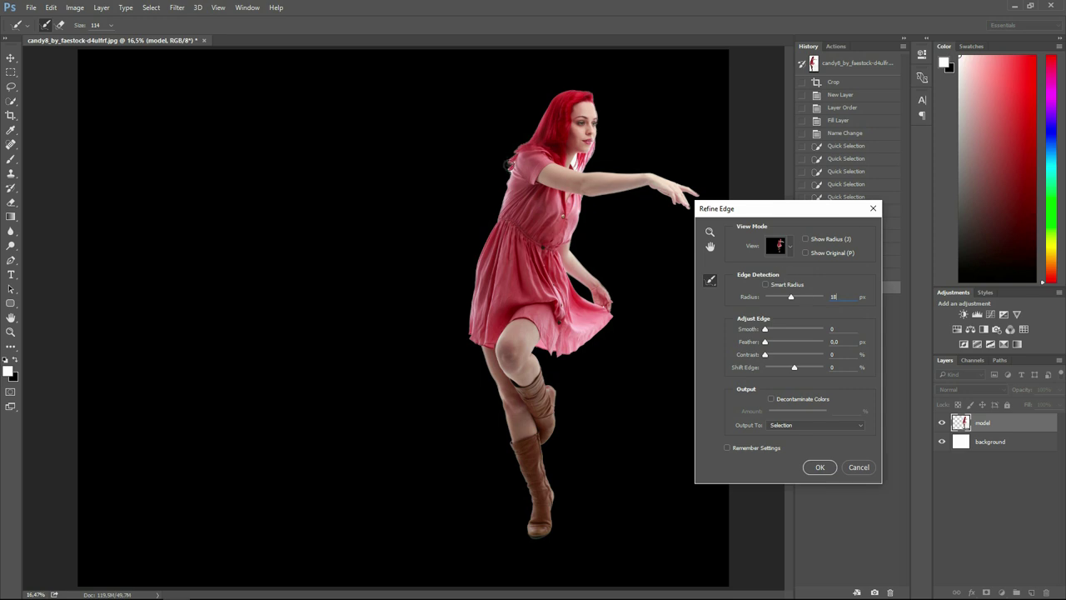
Brush along the hair edges to refine them, output the result as a selection and turn it into the model layer's mask
mouse_move(509, 167)
mouse_down()
mouse_move(549, 103)
mouse_move(596, 96)
mouse_up()
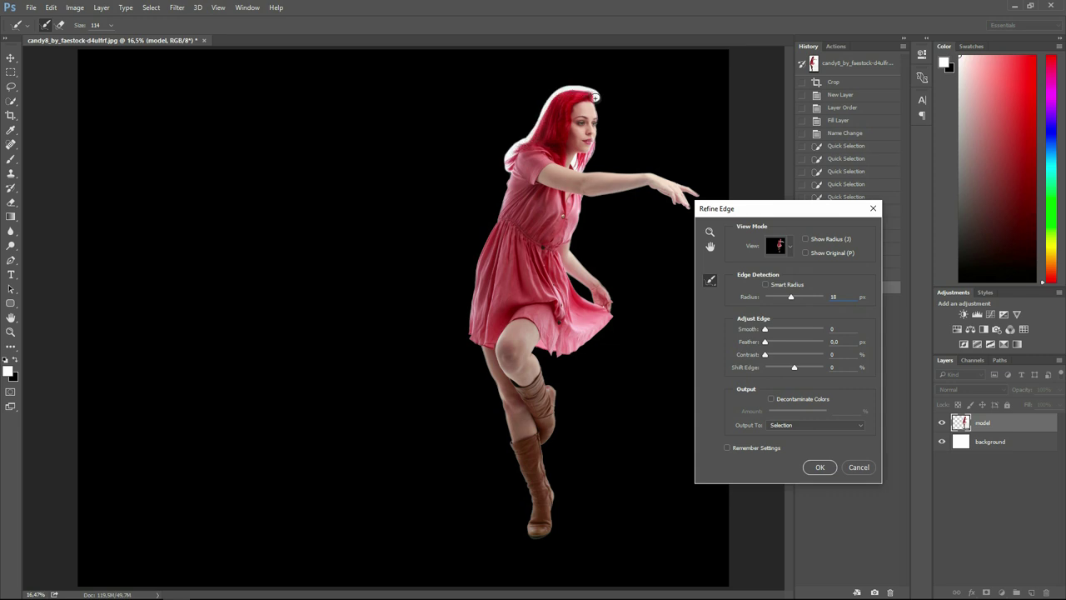
drag(515, 155, 508, 169)
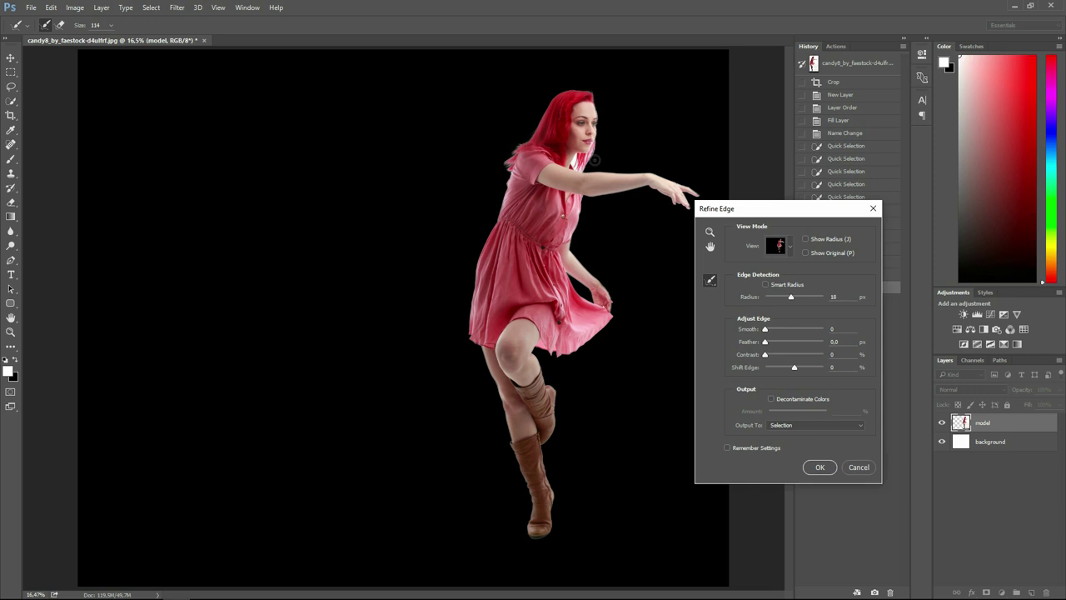
mouse_move(585, 168)
mouse_down()
mouse_move(596, 143)
mouse_move(583, 160)
mouse_move(593, 175)
mouse_up()
click(818, 468)
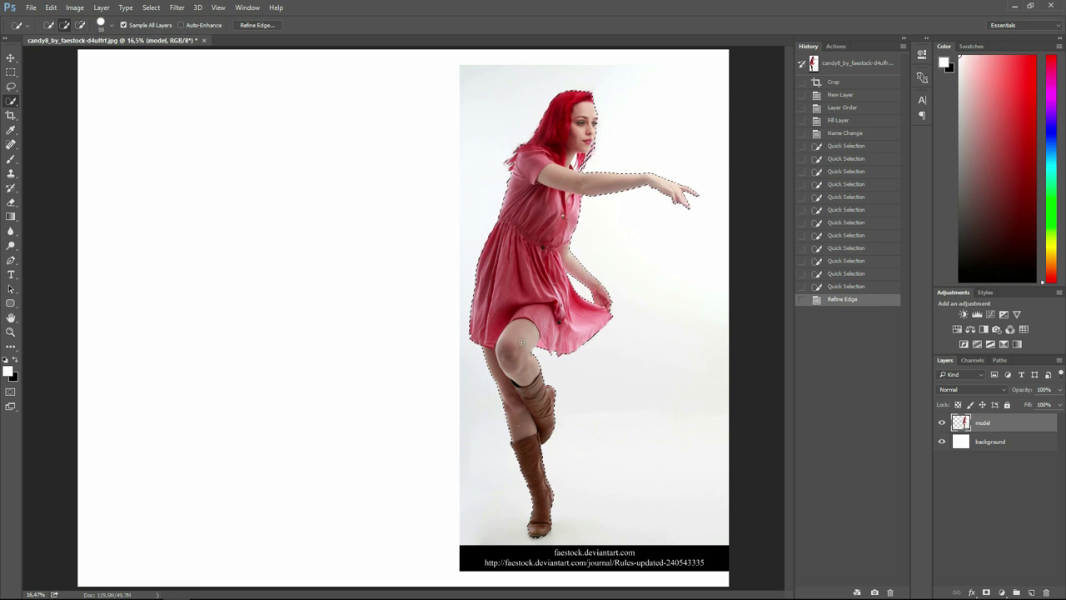
click(986, 592)
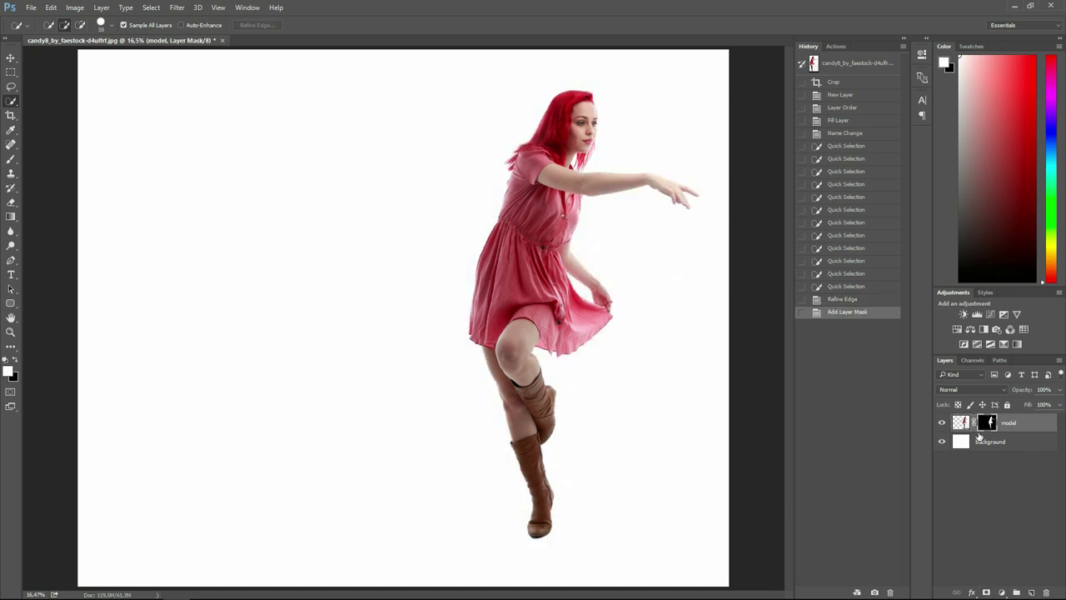
Target the background layer, sample a dark brown from the boot and make it the background colour
click(998, 450)
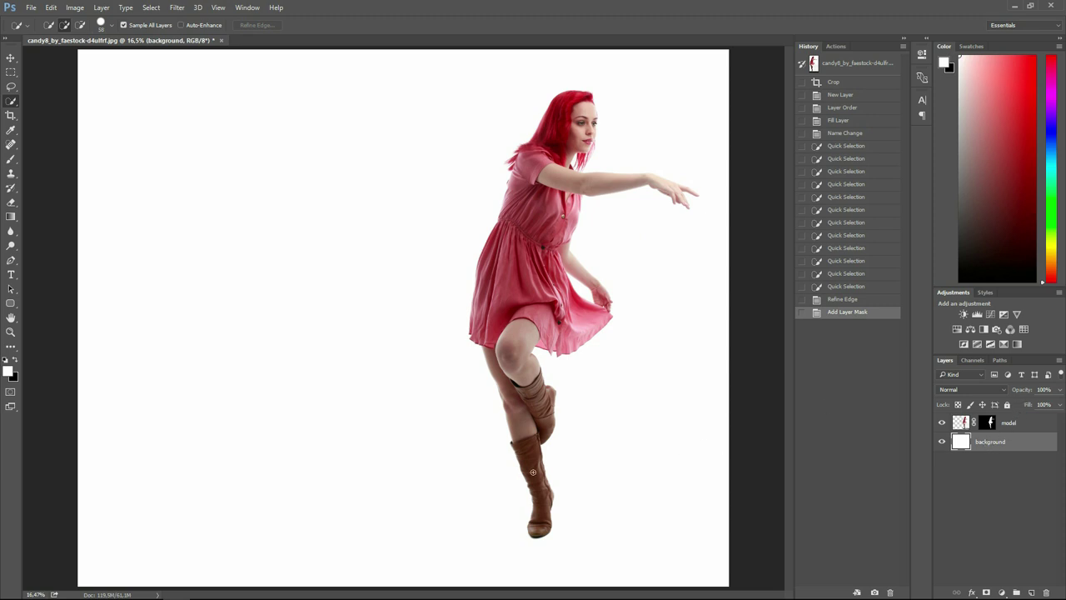
key(i)
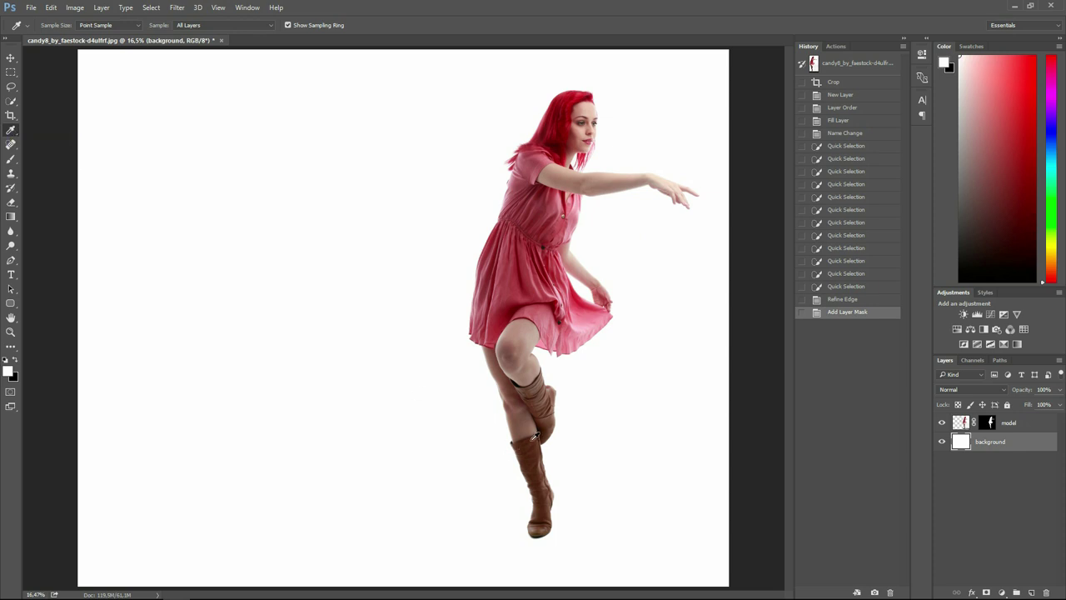
click(534, 437)
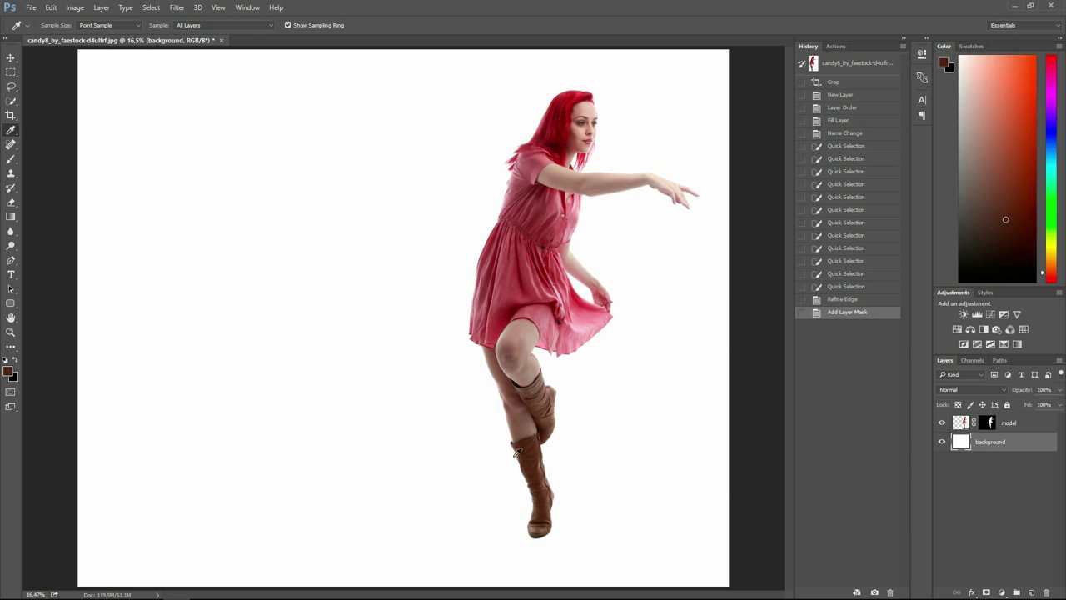
click(531, 438)
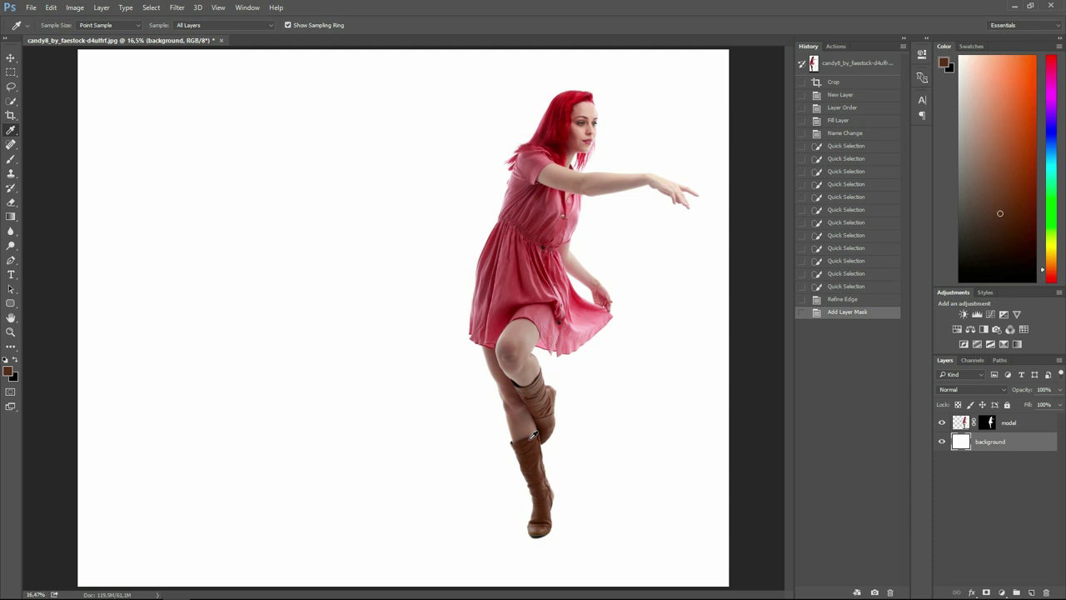
key(x)
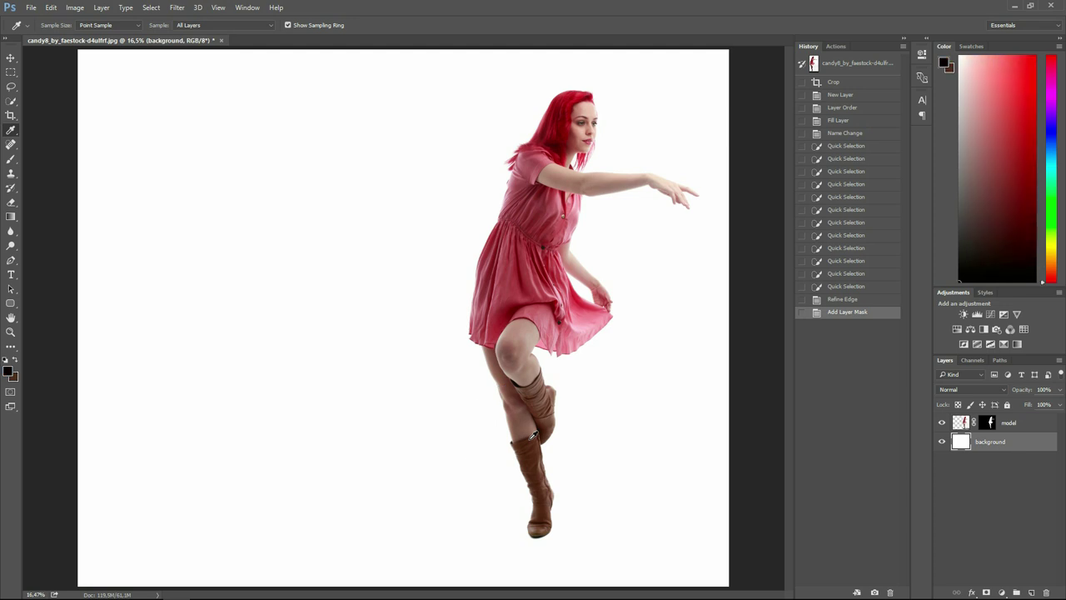
Sample a lighter brown from the top of the raised boot and draw a vertical light-to-dark gradient down the background layer
click(538, 382)
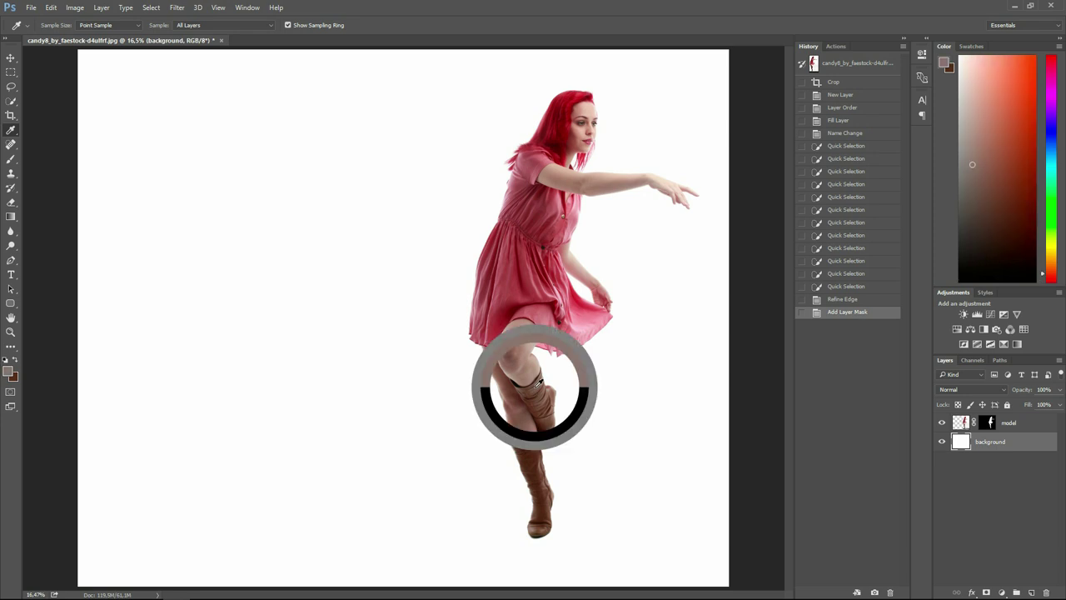
click(543, 381)
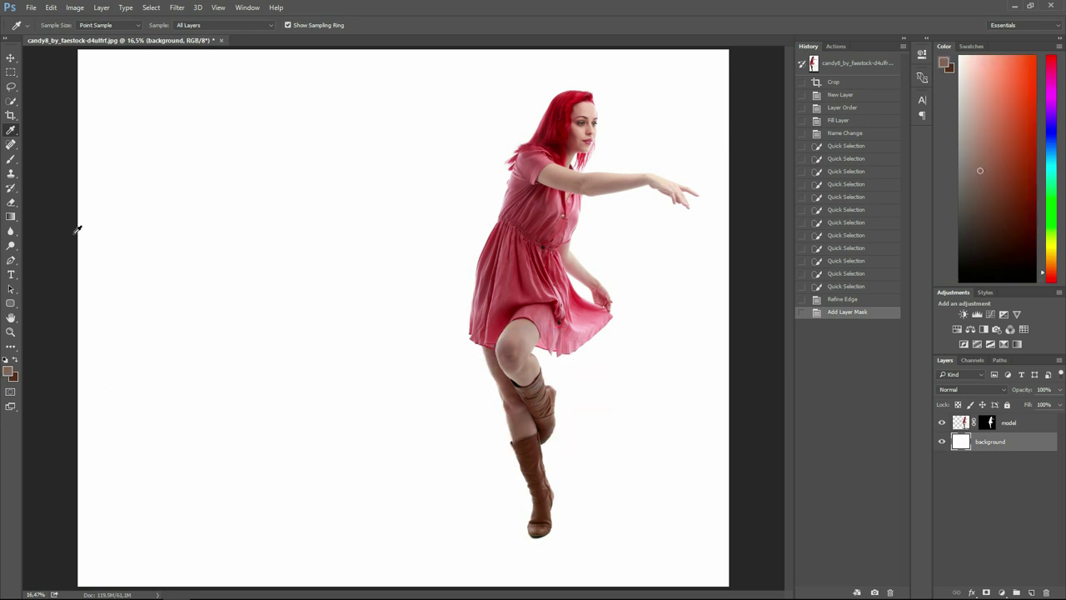
click(10, 216)
drag(337, 76, 364, 566)
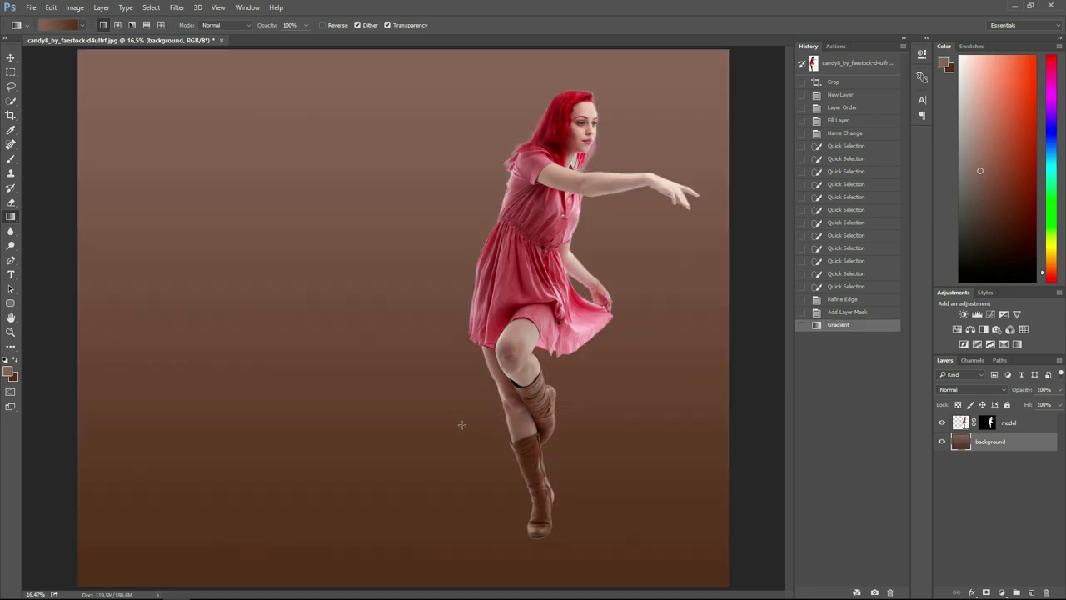
Swap the two colours and sample a darker brown from the foot of the boot as the gradient's starting colour
alt+click(461, 425)
key(i)
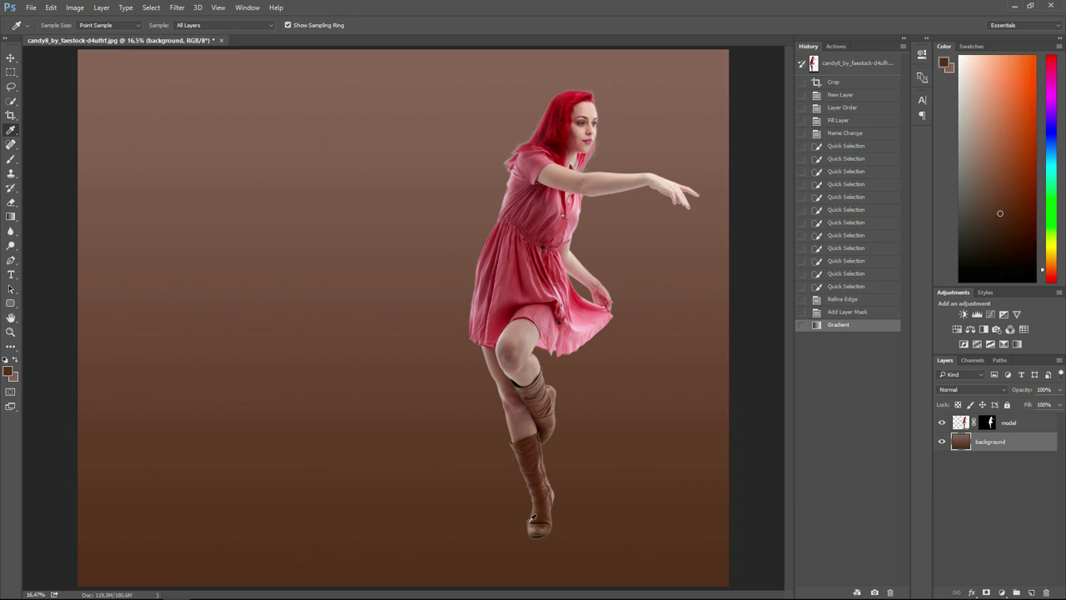
click(539, 518)
click(11, 216)
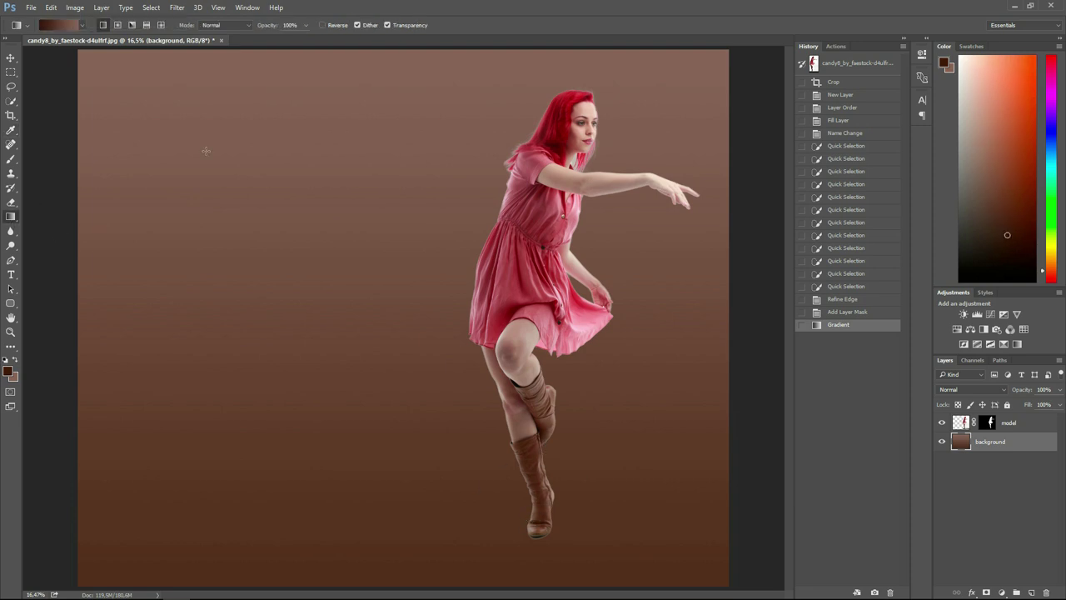
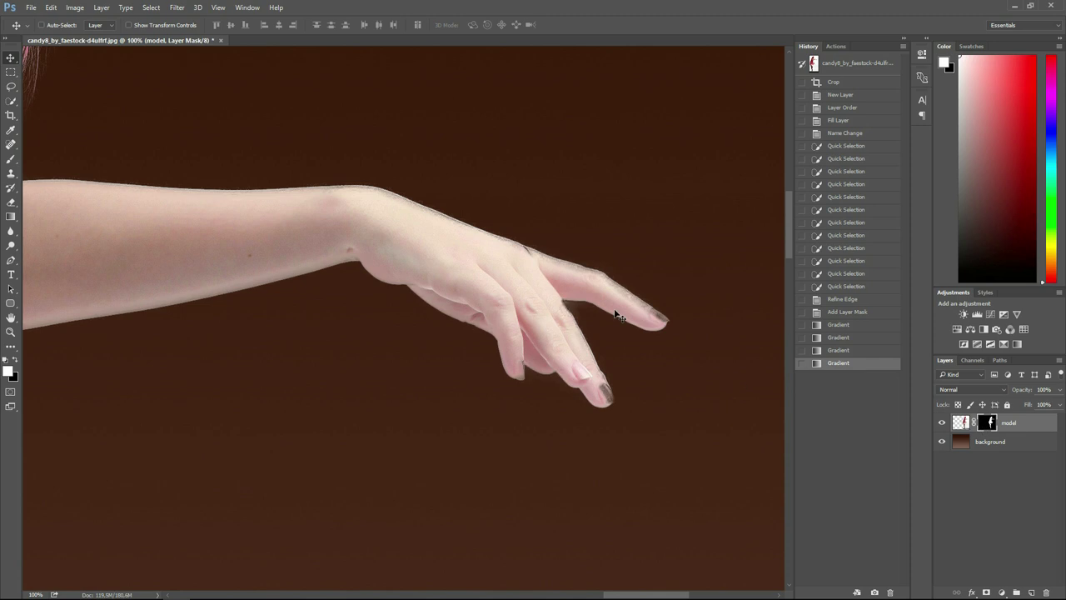
With a soft 20 px brush, paint white on the model's mask along the outstretched hand's upper edge and forefinger to restore them
key(b)
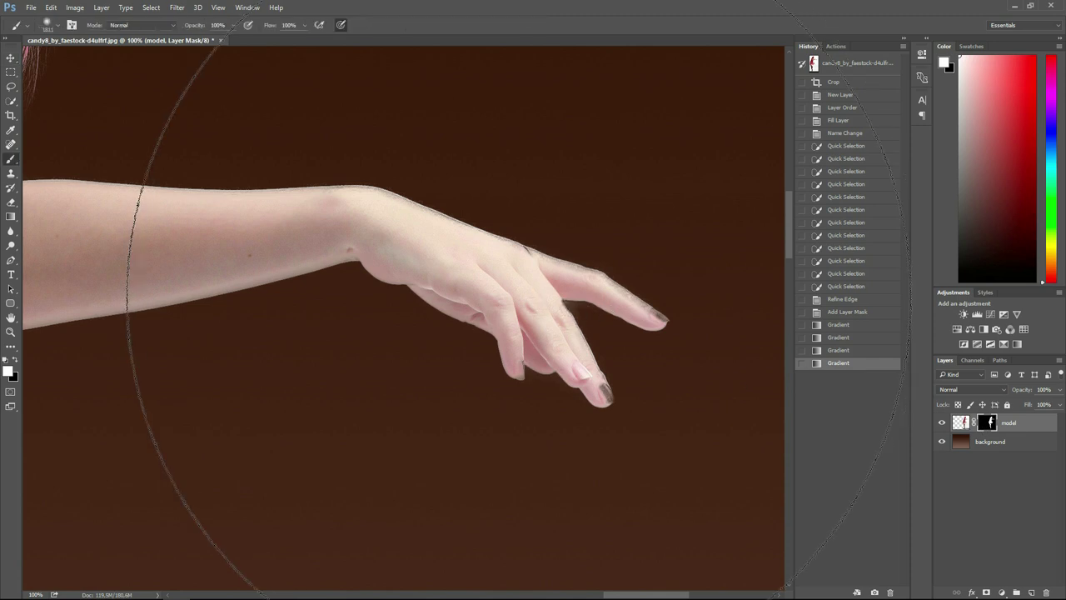
right_click(526, 298)
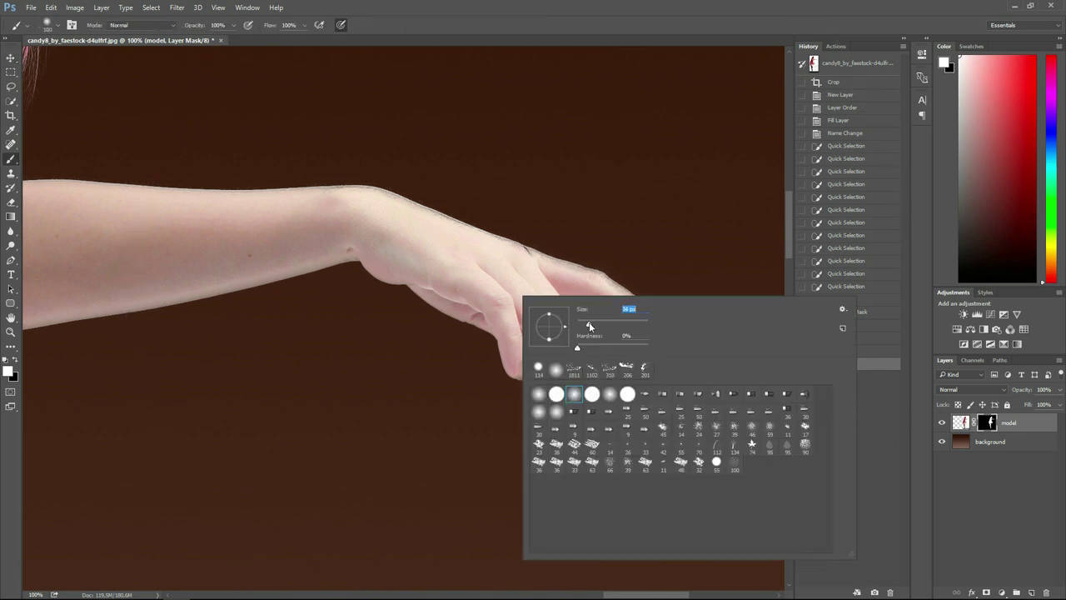
drag(603, 325, 585, 327)
click(10, 162)
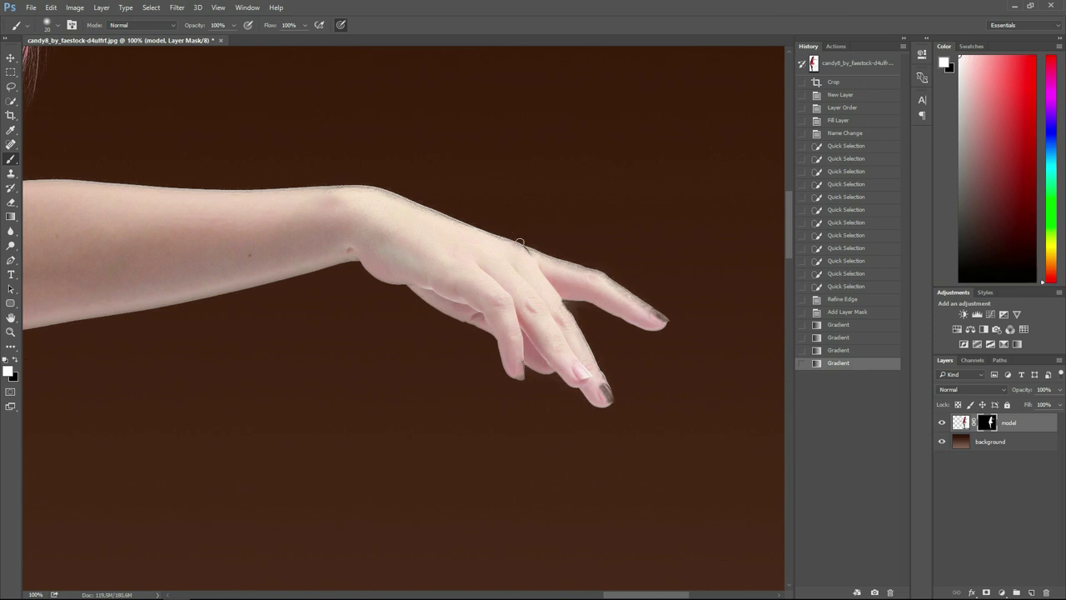
mouse_move(496, 241)
mouse_down()
mouse_move(592, 276)
mouse_move(663, 321)
mouse_move(570, 266)
mouse_move(405, 202)
mouse_move(295, 192)
mouse_move(358, 175)
mouse_move(291, 187)
mouse_move(333, 185)
mouse_up()
key(x)
key(ctrl+z)
key(x)
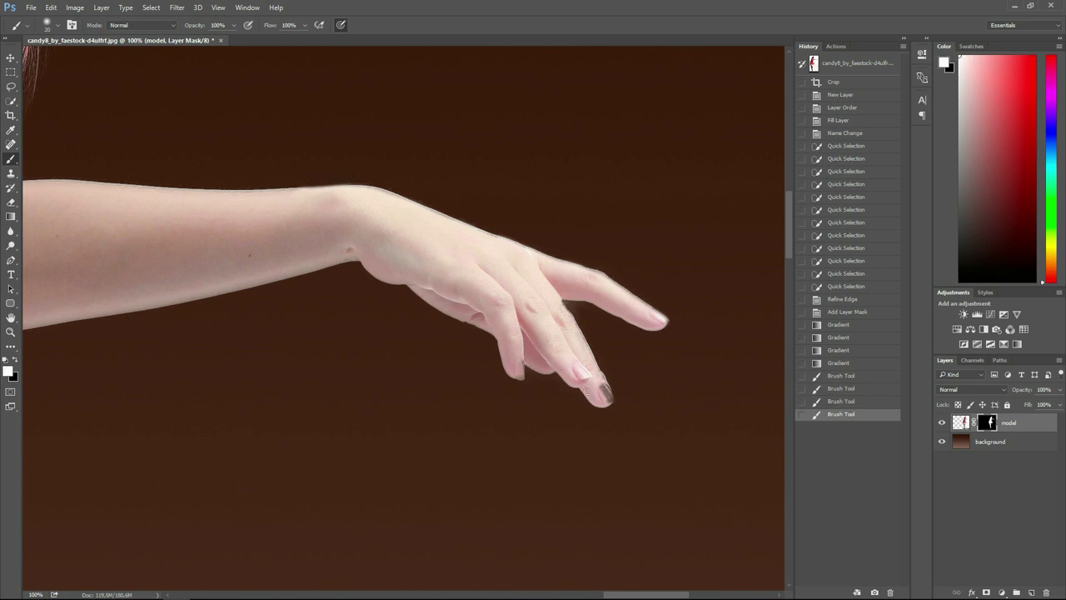
Restore the missing middle fingertip and nail on the model's mask with the white brush
mouse_move(604, 384)
mouse_down()
mouse_move(609, 401)
mouse_move(596, 385)
mouse_move(614, 381)
mouse_move(614, 409)
mouse_up()
key(x)
key(ctrl+z)
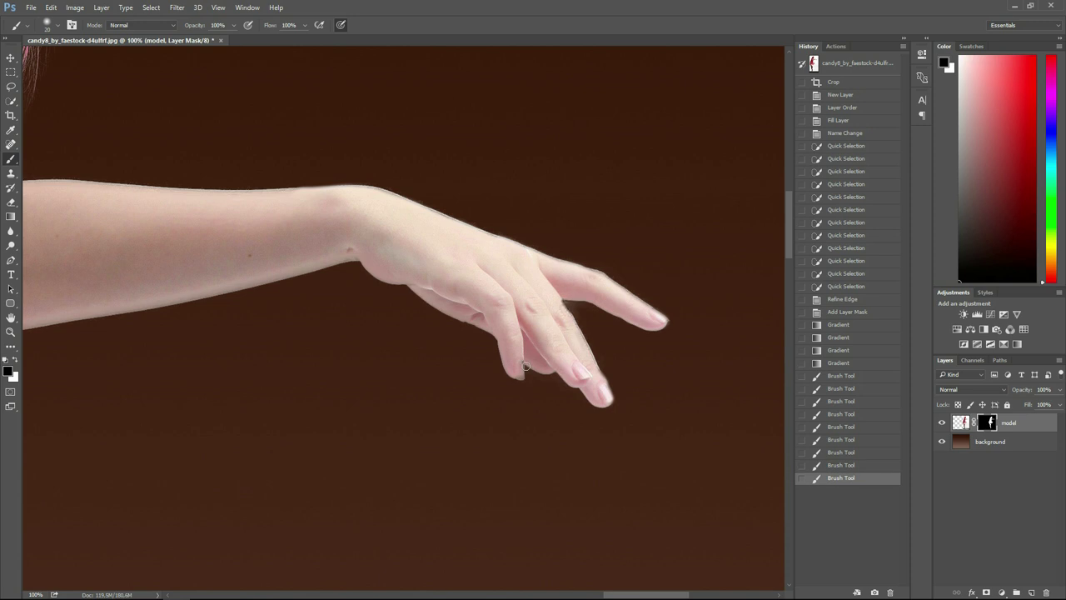
Restore the lower fingertip's edge on the mask in white and clean the fringe below the fingers in black
key(x)
click(523, 366)
key(ctrl+z)
mouse_move(519, 364)
mouse_down()
mouse_move(519, 373)
mouse_move(506, 315)
mouse_up()
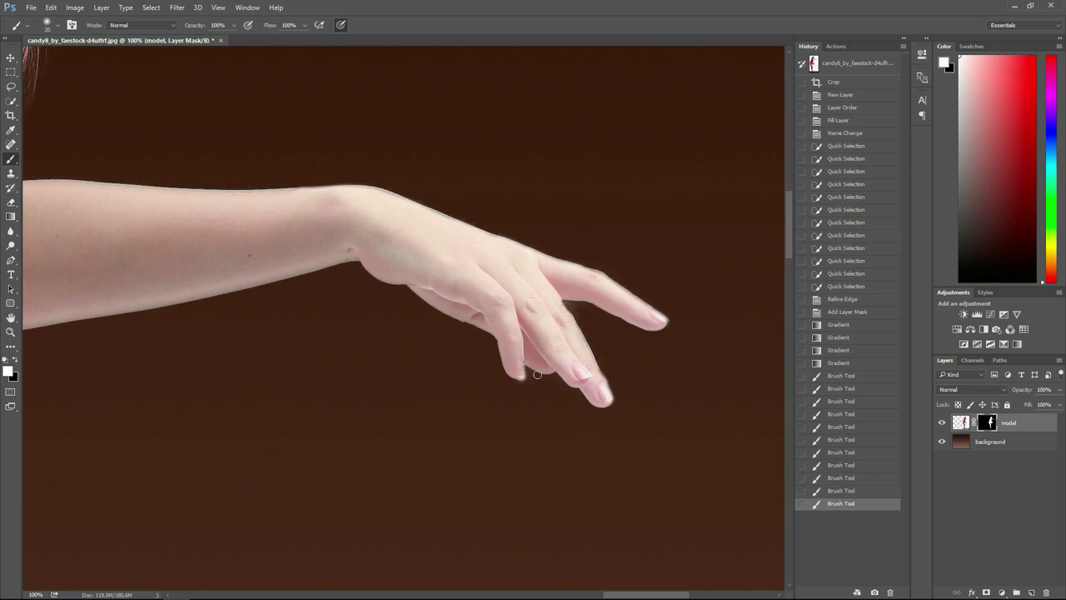
key(x)
drag(528, 374, 529, 397)
key(v)
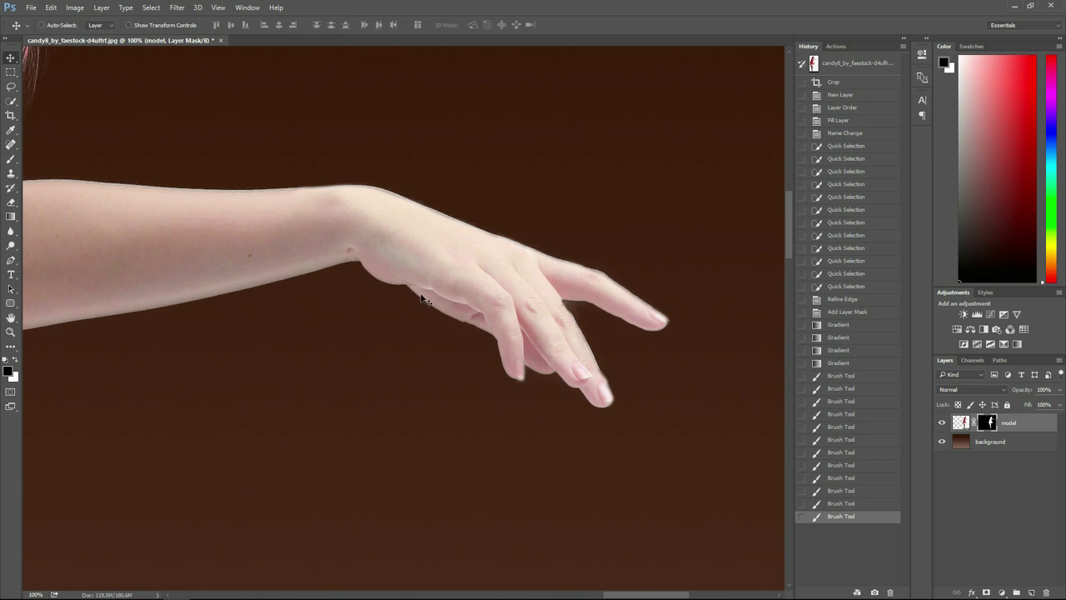
Touch up the model's mask in the gap between the forefinger and middle finger
key(b)
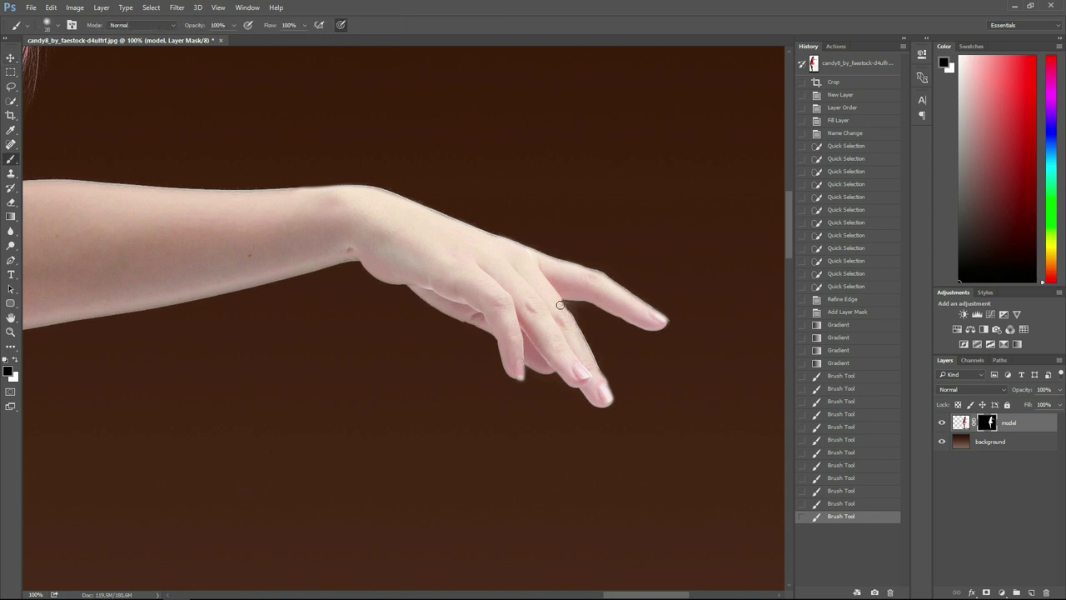
key(x)
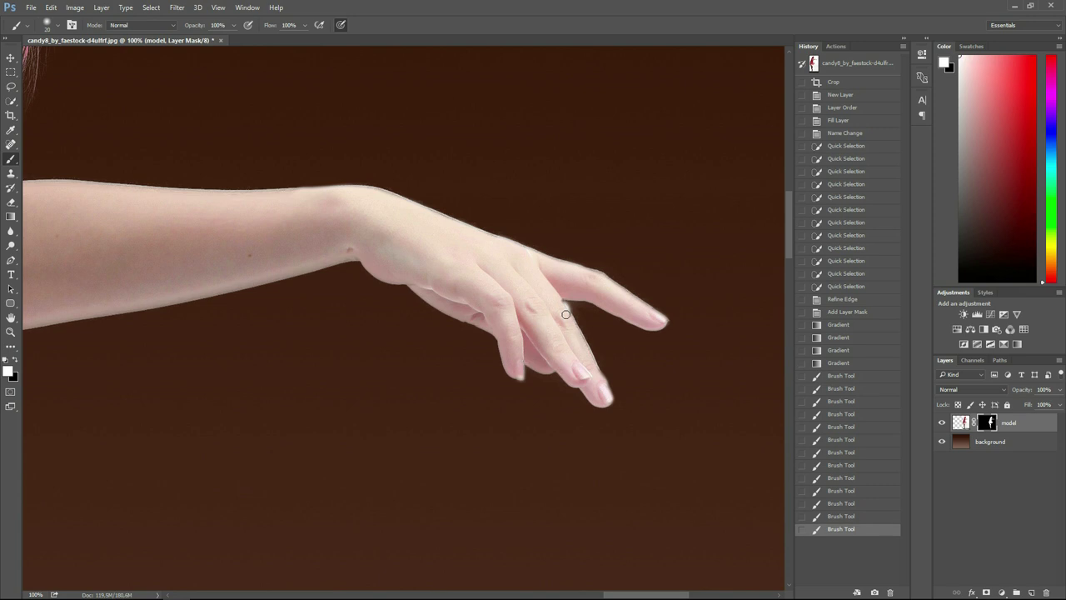
alt+click(562, 305)
mouse_move(563, 305)
mouse_down()
mouse_move(573, 305)
mouse_move(593, 333)
mouse_up()
key(x)
key(v)
key(ctrl+0)
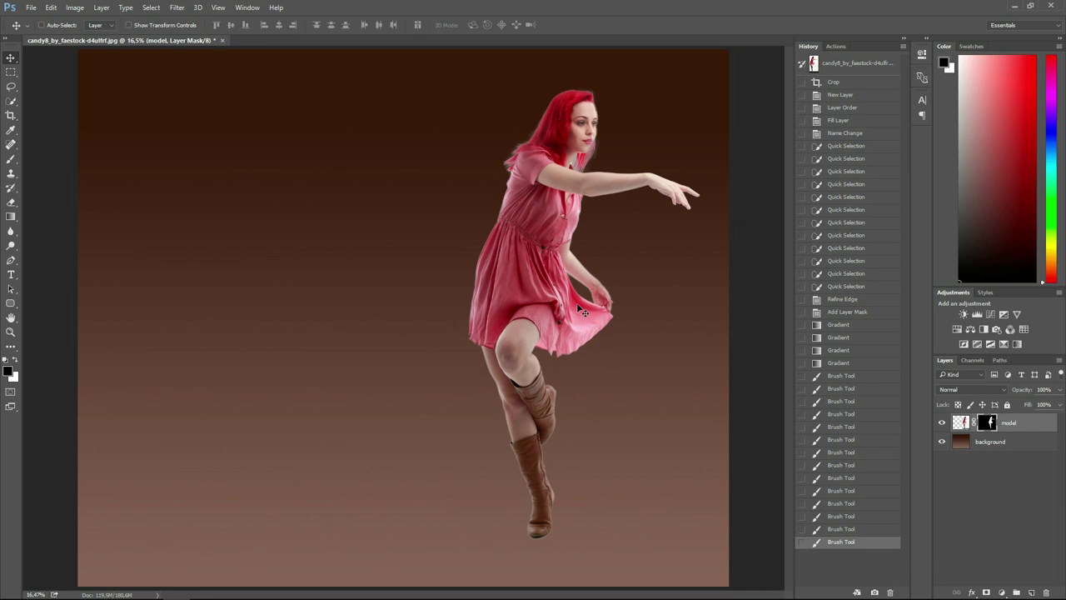
Convert the masked model layer to a Smart Object and keep it as the active layer
right_click(1038, 430)
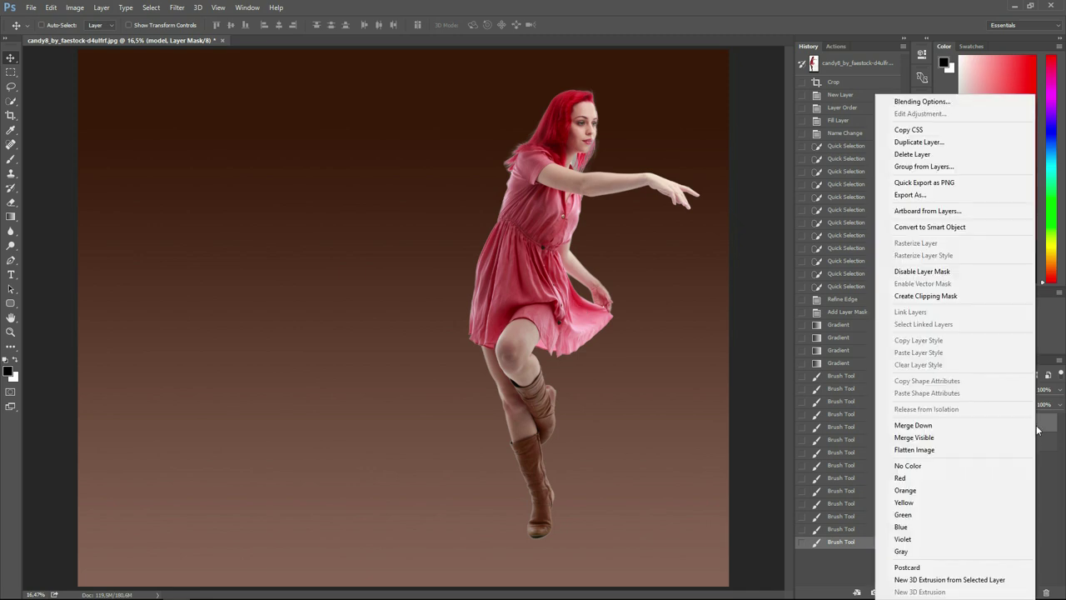
click(958, 226)
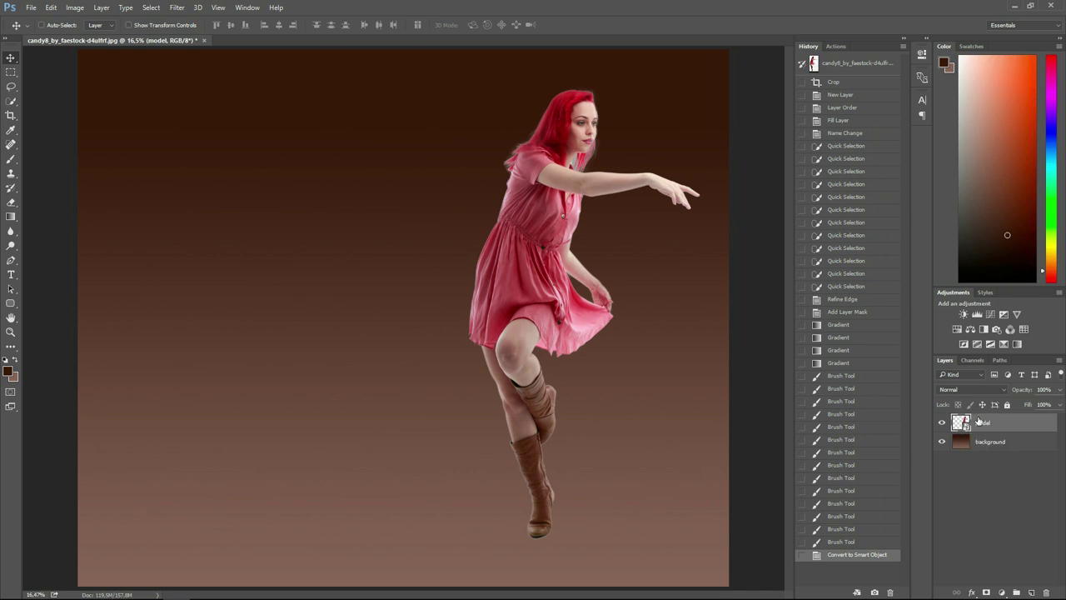
click(989, 444)
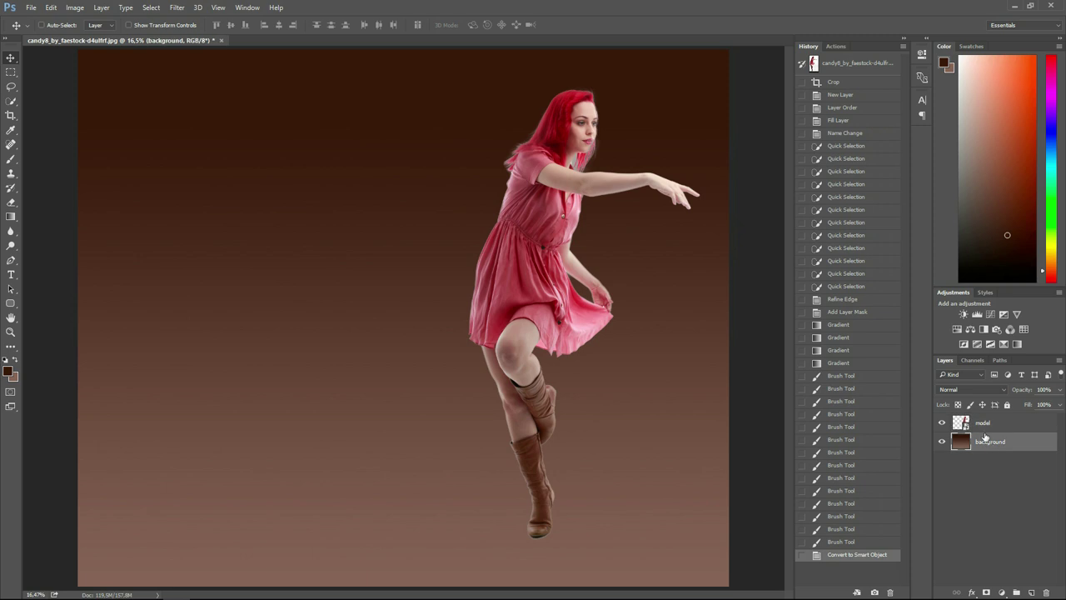
click(983, 422)
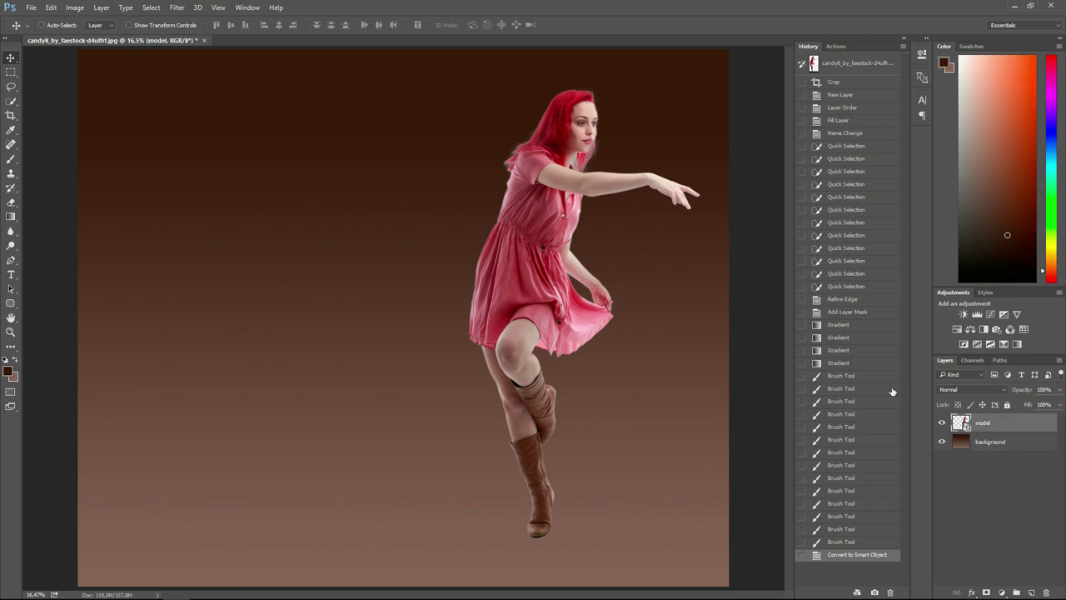
Open the model Smart Object's contents to check the preserved layer and mask, and close them again
key(ctrl)
double_click(965, 423)
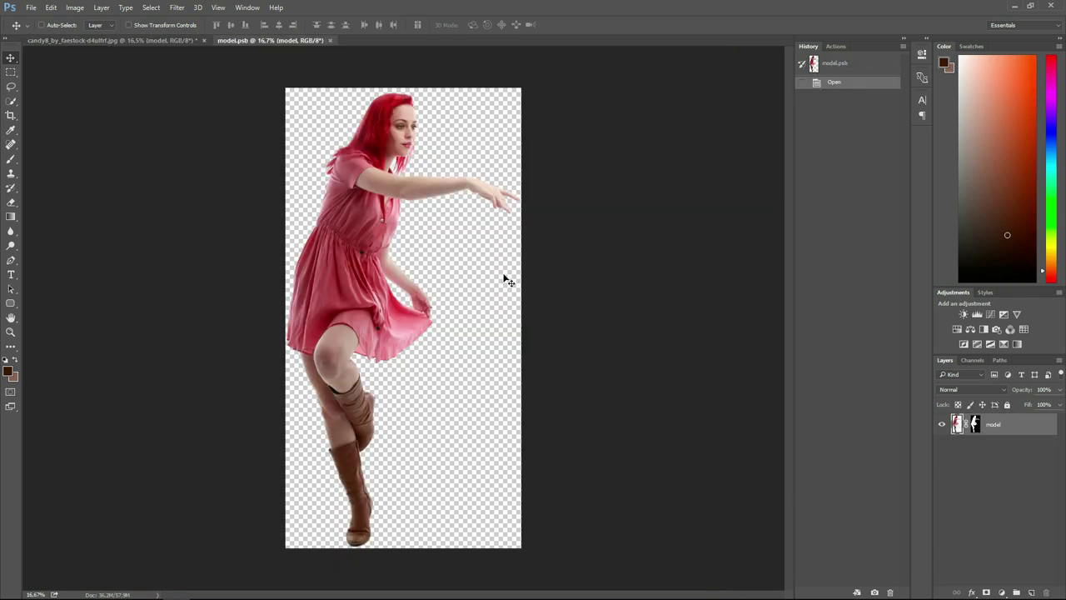
click(328, 41)
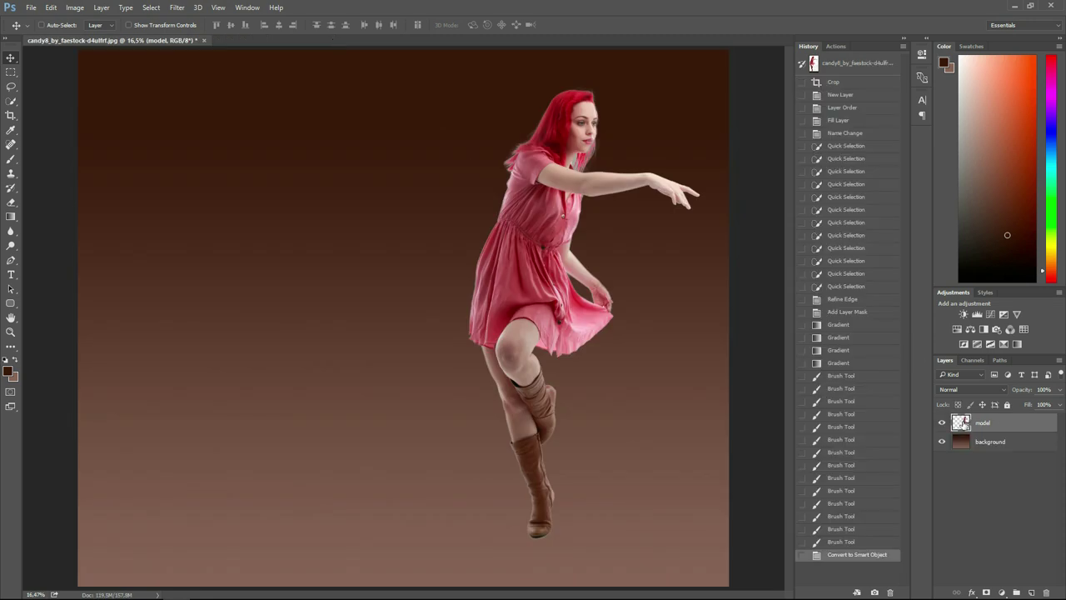
Open the model Smart Object's contents and add a Gradient Map adjustment layer using the black-to-white gradient
double_click(962, 422)
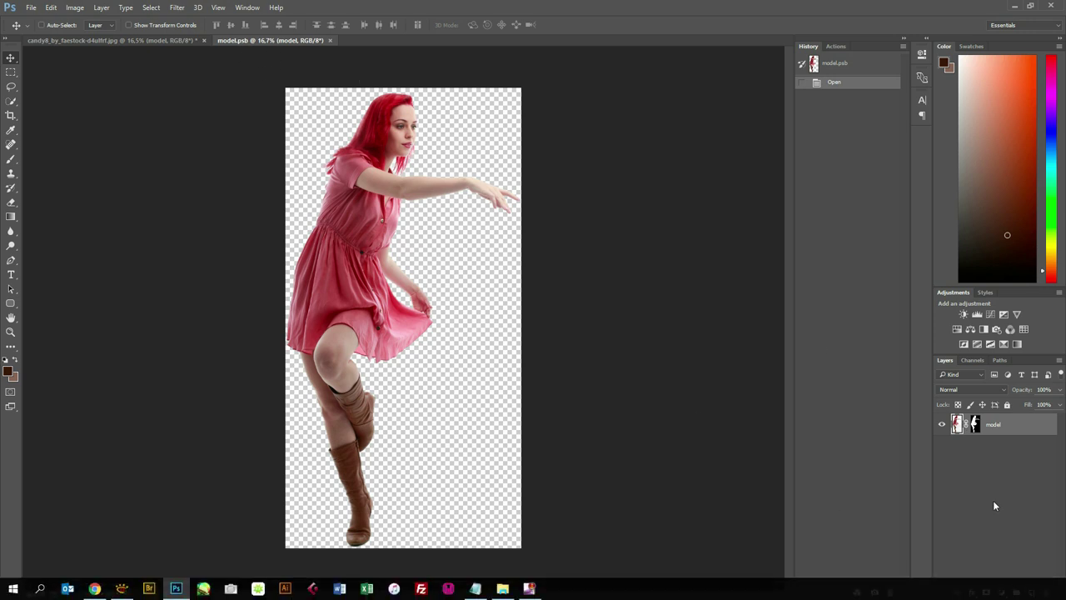
click(1004, 592)
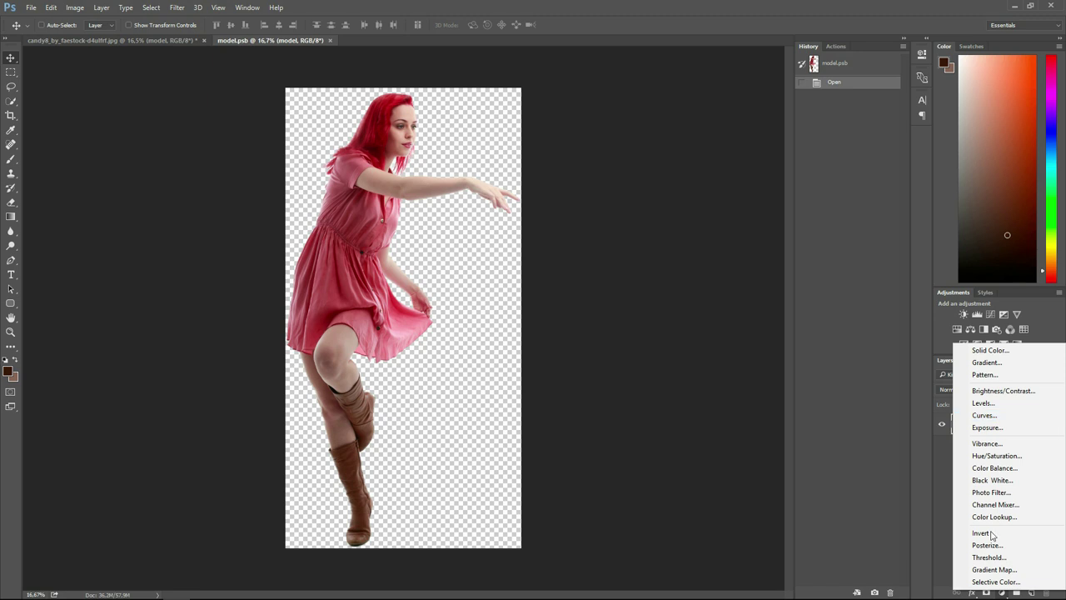
click(996, 569)
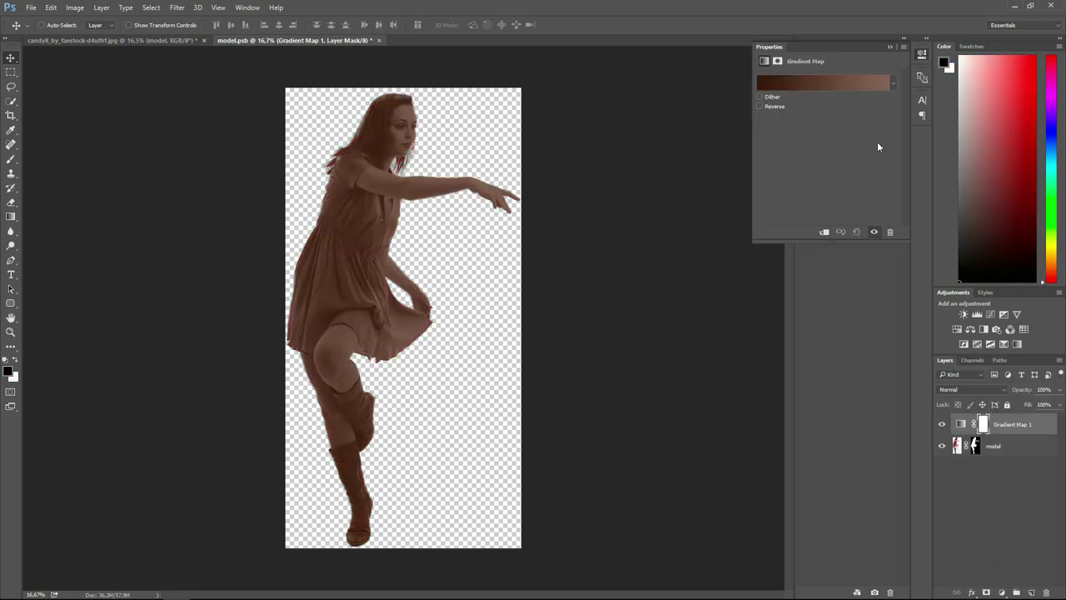
click(893, 82)
click(769, 114)
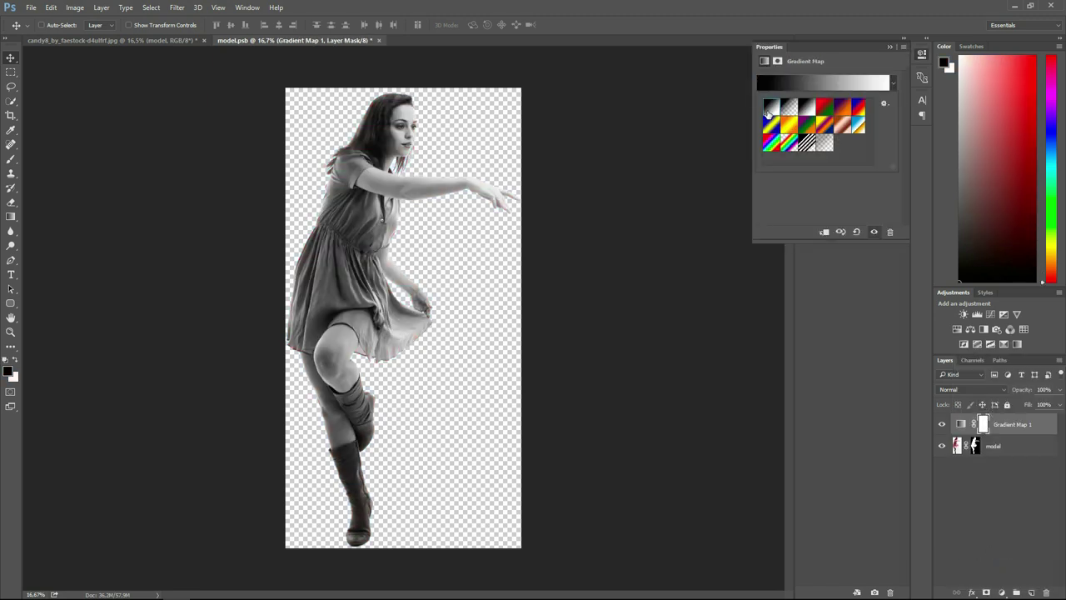
click(1008, 506)
click(1008, 506)
click(1013, 425)
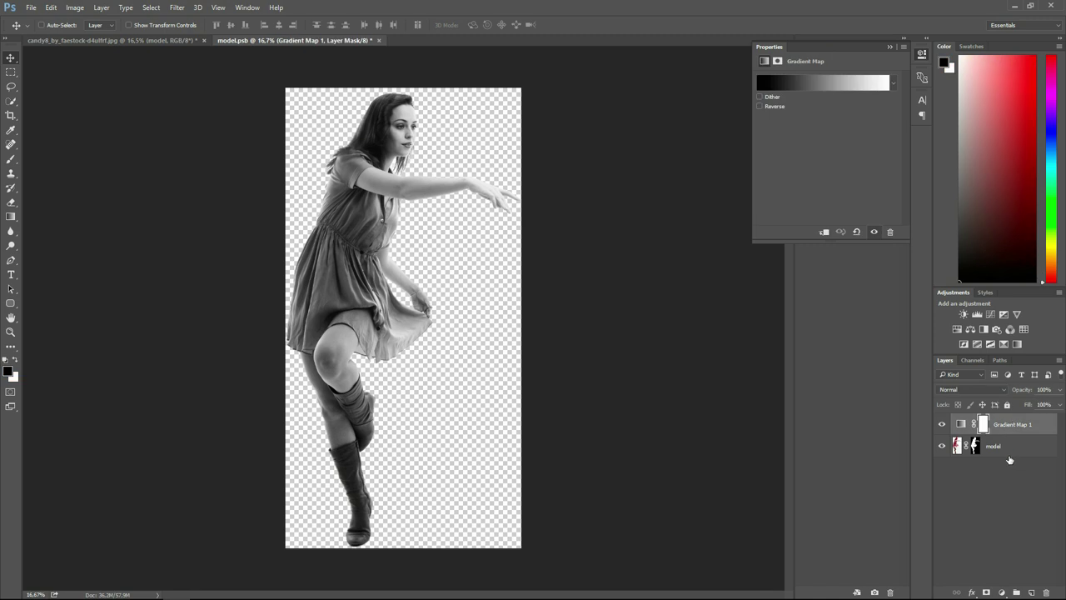
Set the Gradient Map layer to Overlay blending at 42% opacity
click(1002, 590)
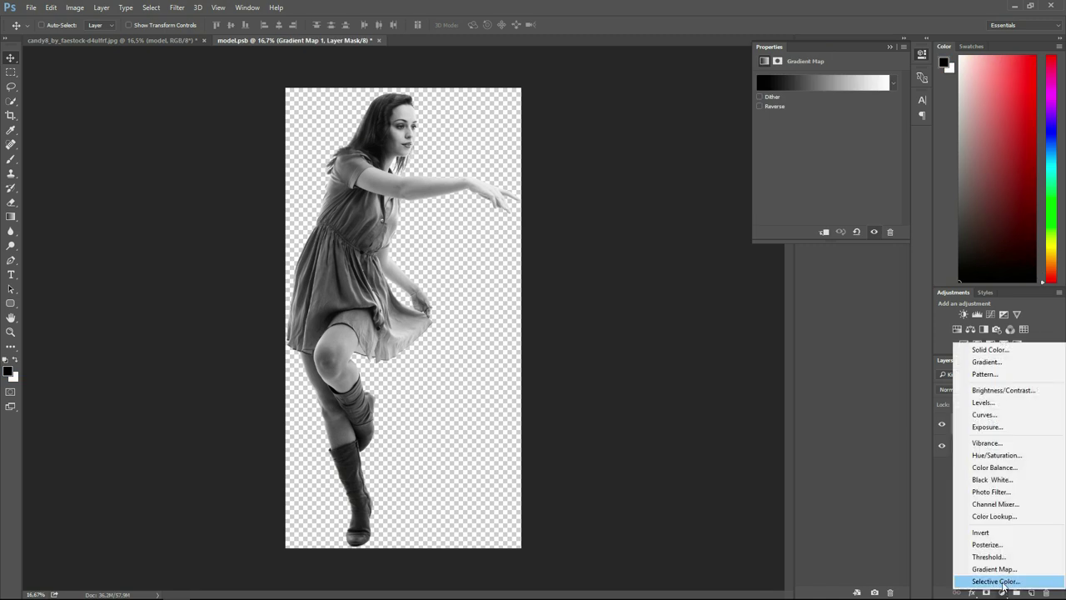
click(949, 485)
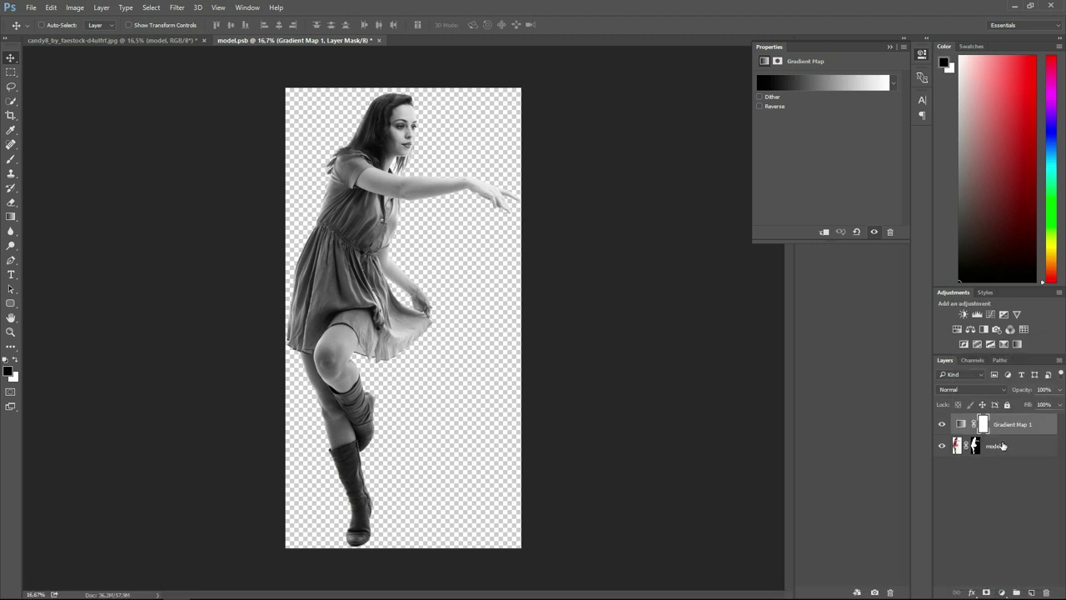
click(995, 390)
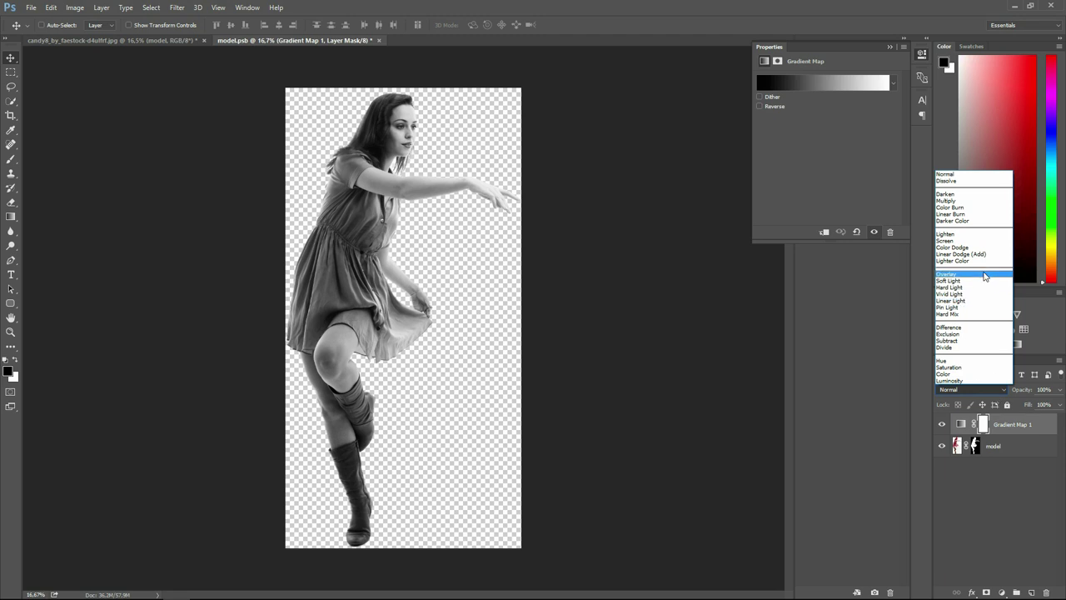
click(984, 275)
click(1034, 388)
text(25)
key(Return)
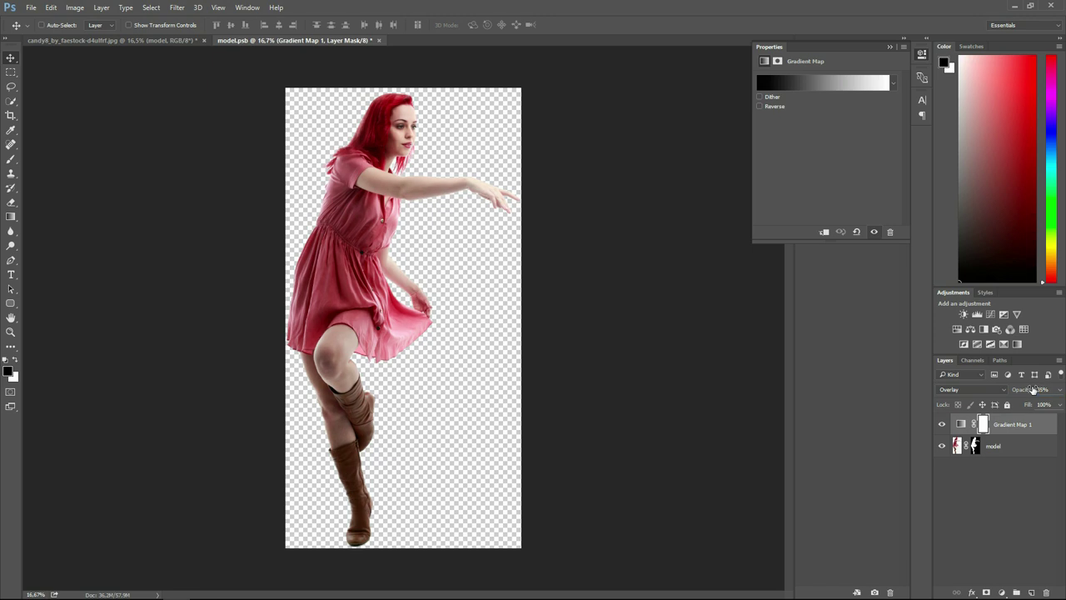
click(1025, 393)
text(45)
click(993, 482)
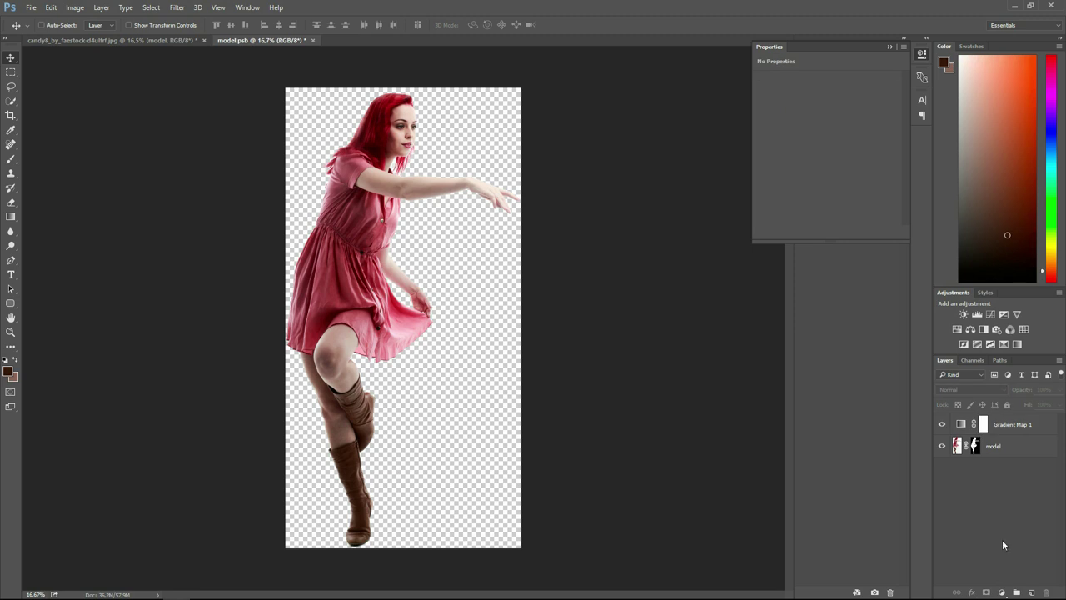
Select the woman's skin on the face, both arms, hands and legs with the Quick Selection tool
click(1017, 428)
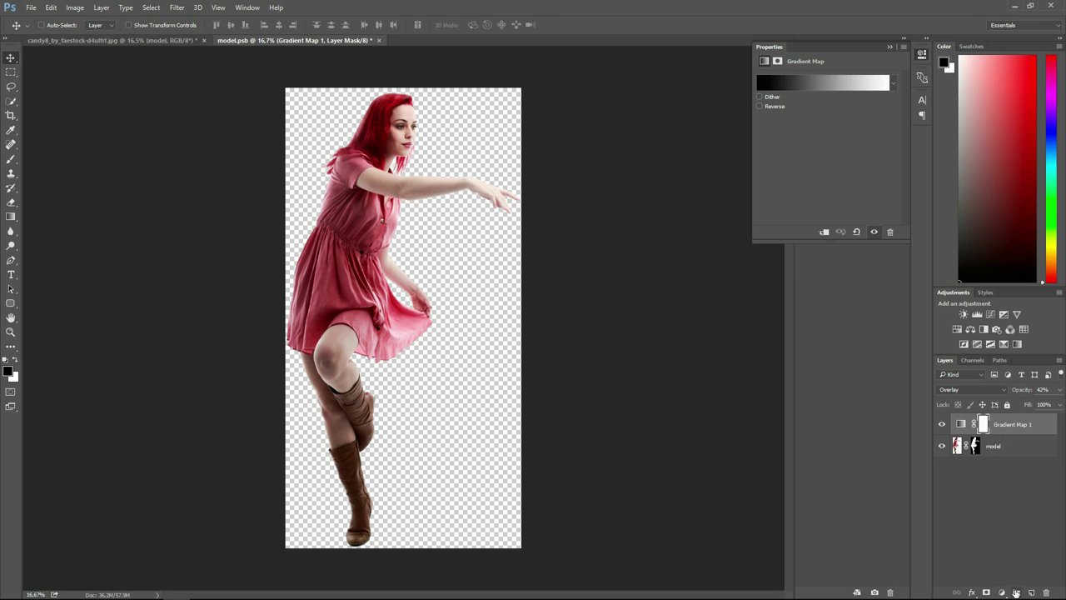
key(w)
mouse_move(402, 142)
mouse_down()
mouse_move(393, 121)
mouse_move(395, 160)
mouse_move(390, 90)
mouse_move(373, 108)
mouse_move(383, 102)
mouse_up()
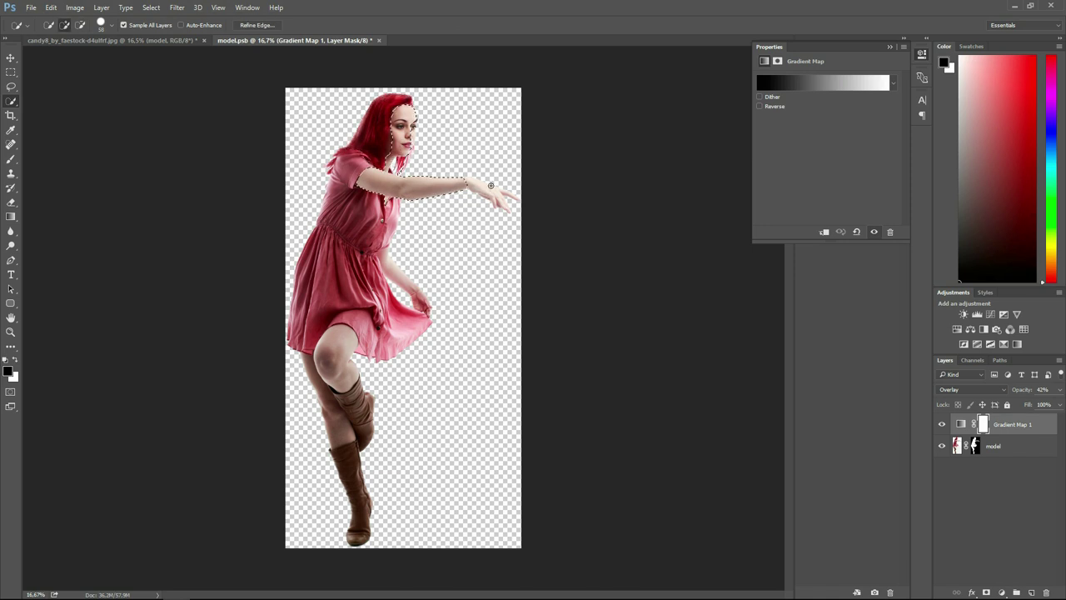
drag(487, 189, 497, 200)
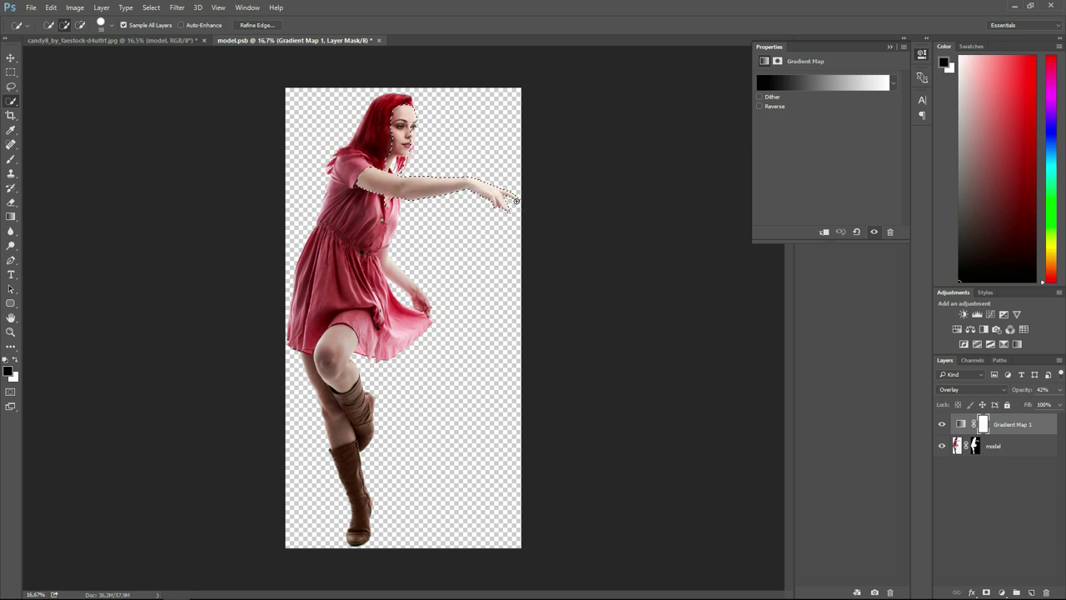
mouse_move(384, 263)
mouse_down()
mouse_move(424, 306)
mouse_move(419, 293)
mouse_move(421, 305)
mouse_move(392, 286)
mouse_move(419, 335)
mouse_move(427, 329)
mouse_move(368, 273)
mouse_move(367, 255)
mouse_move(336, 376)
mouse_move(363, 347)
mouse_move(360, 357)
mouse_move(309, 389)
mouse_move(310, 369)
mouse_move(340, 426)
mouse_up()
Clean up the skin selection by subtracting the raised boot and stray areas around the knee, neck and outstretched arm
key(alt)
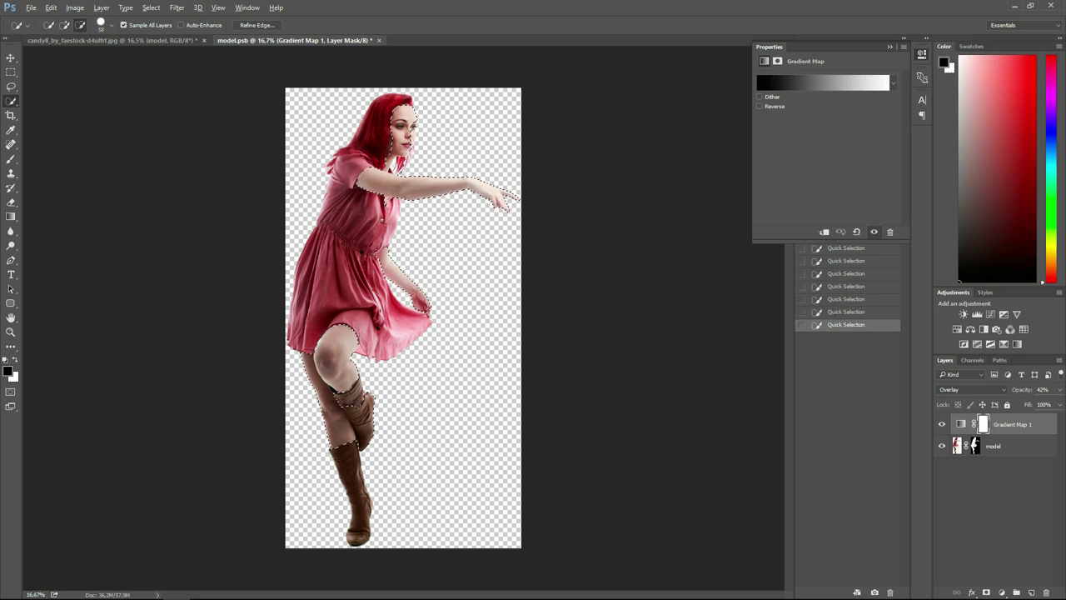
drag(403, 406, 376, 411)
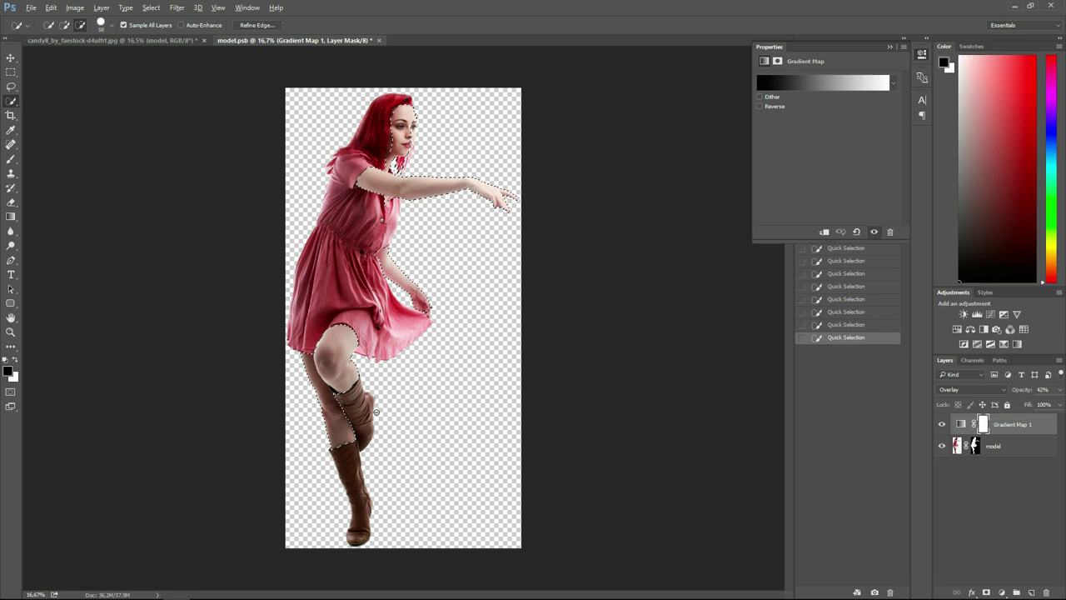
click(333, 388)
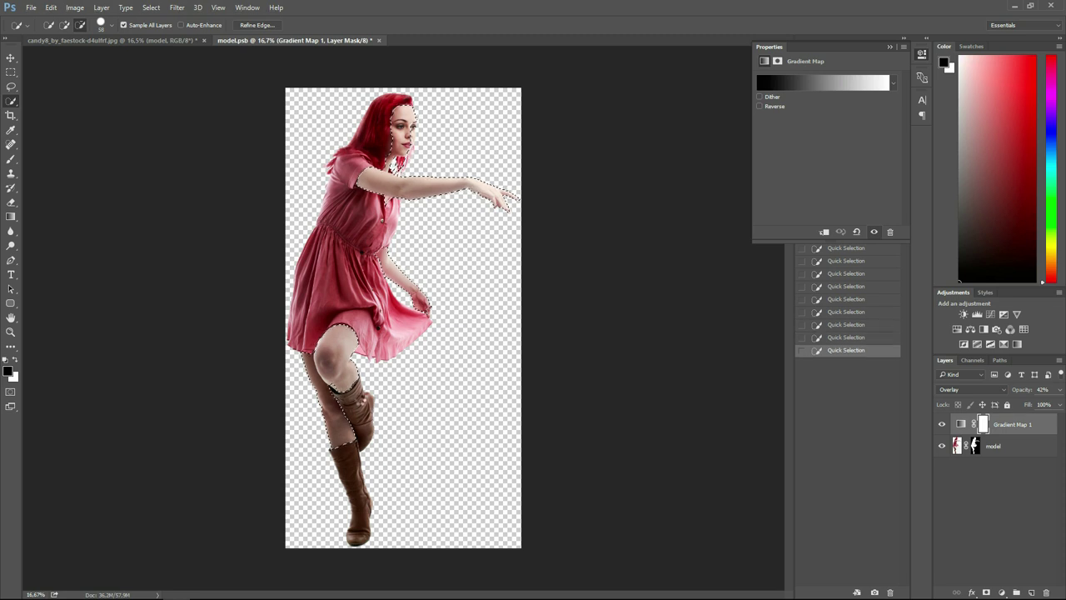
alt+click(332, 385)
drag(334, 387, 342, 381)
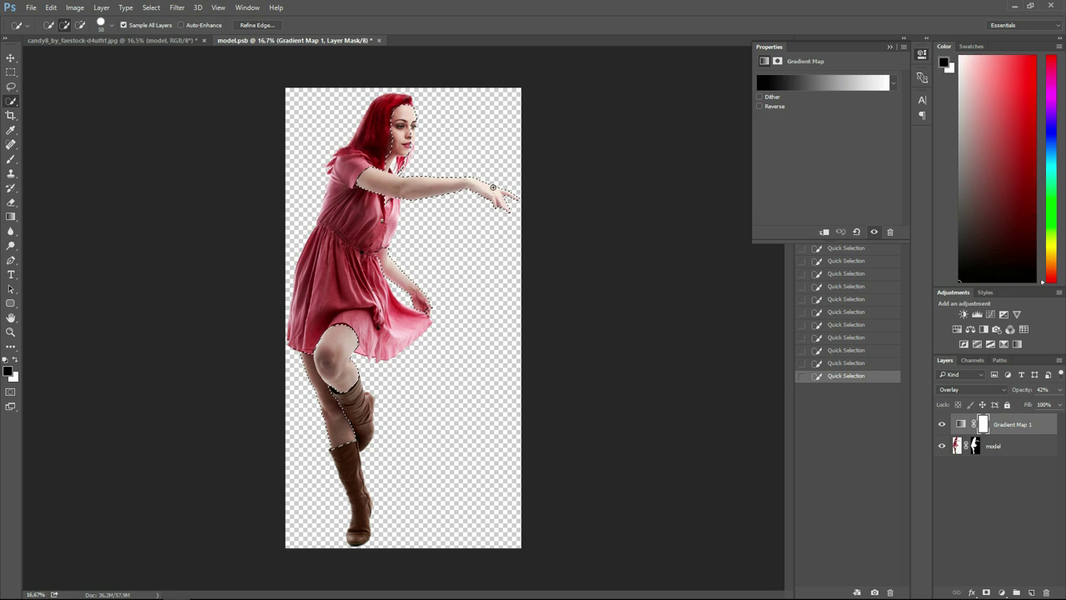
key(alt)
alt+click(422, 171)
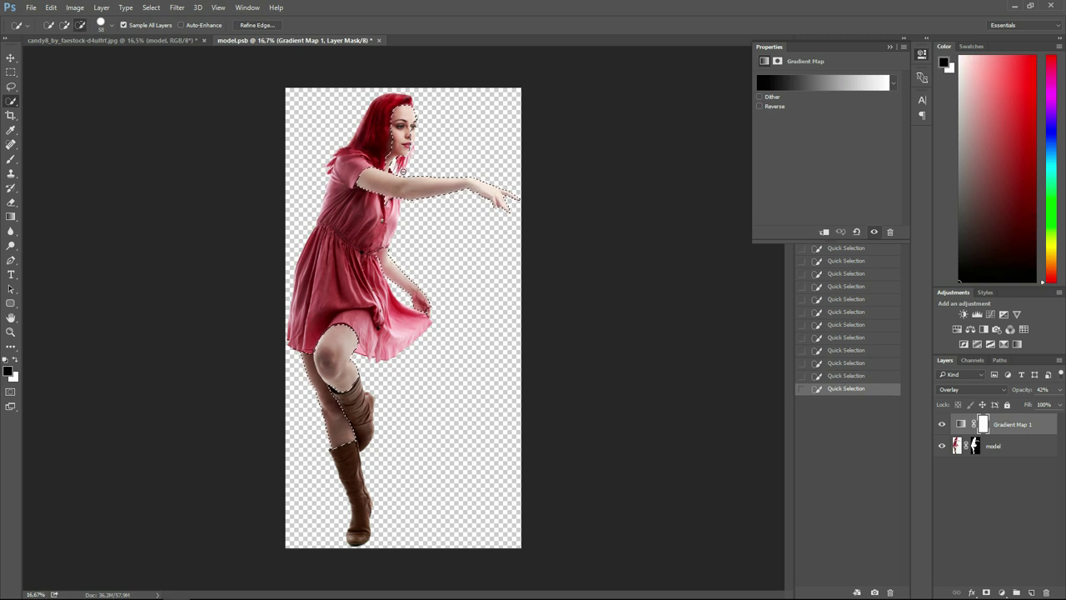
alt+click(445, 166)
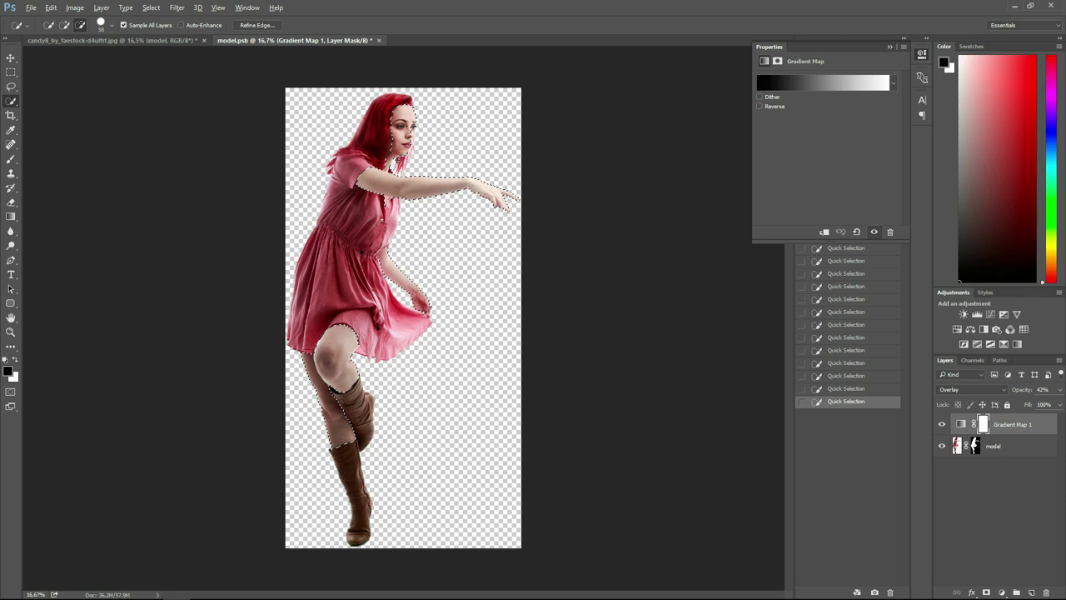
alt+click(458, 147)
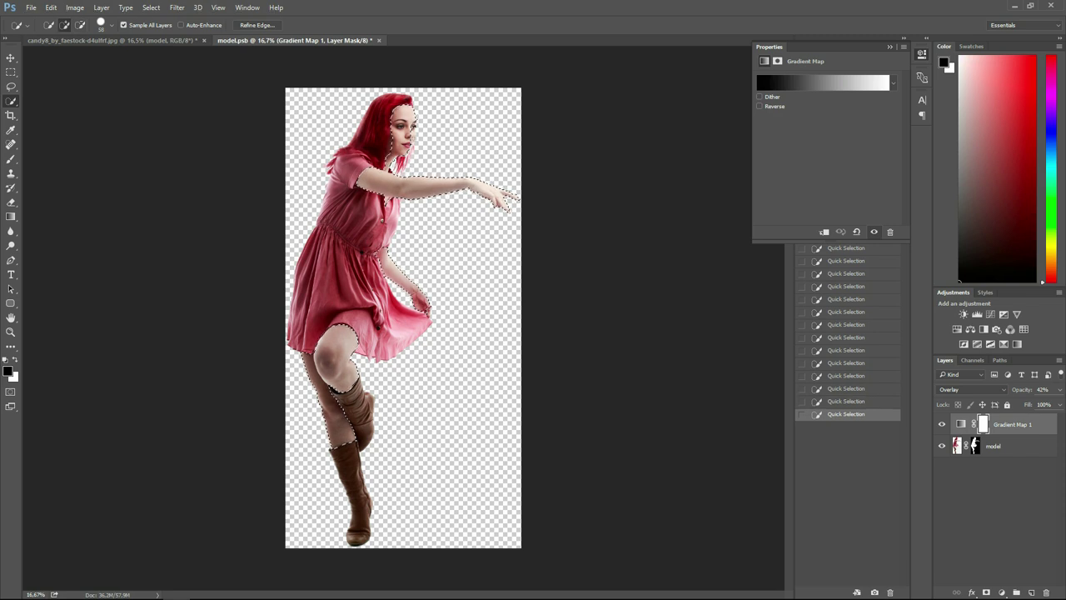
alt+click(508, 127)
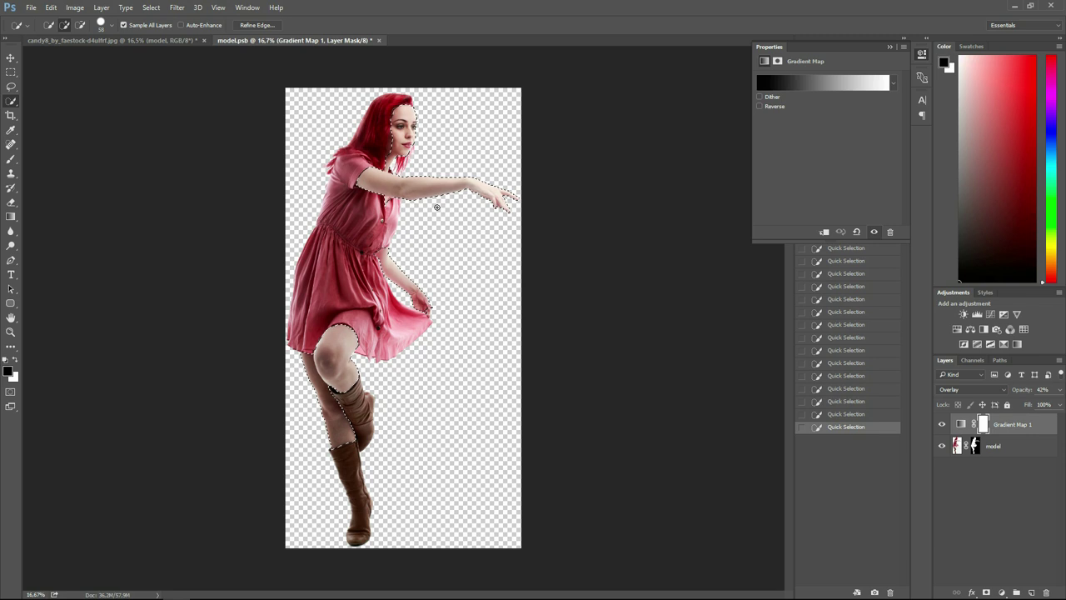
Soften the skin selection with Refine Edge, using a 7 px feather and output to Selection
click(257, 24)
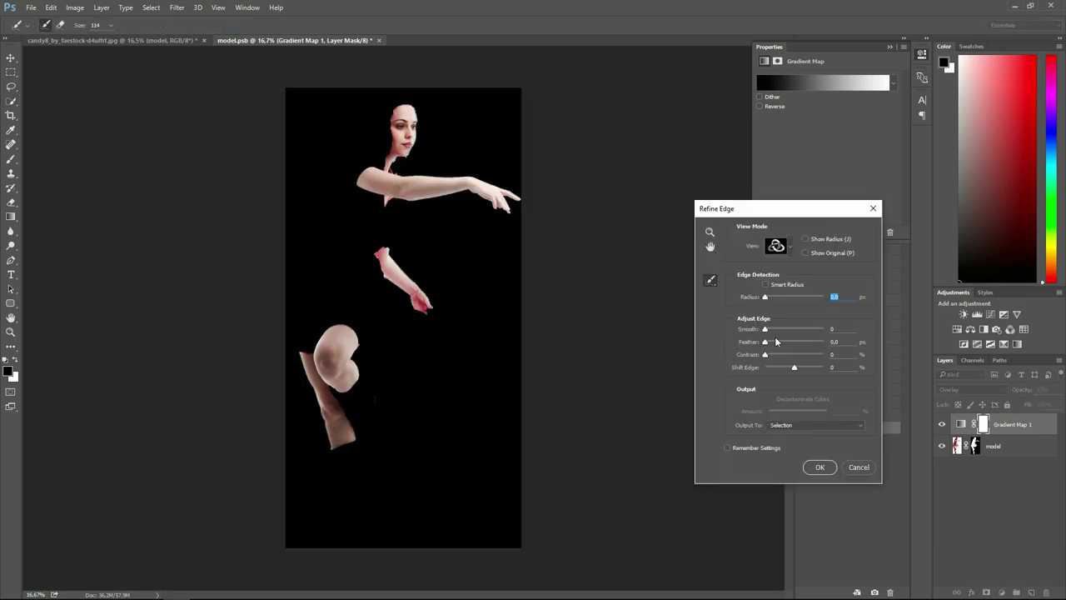
click(836, 341)
drag(836, 342, 827, 344)
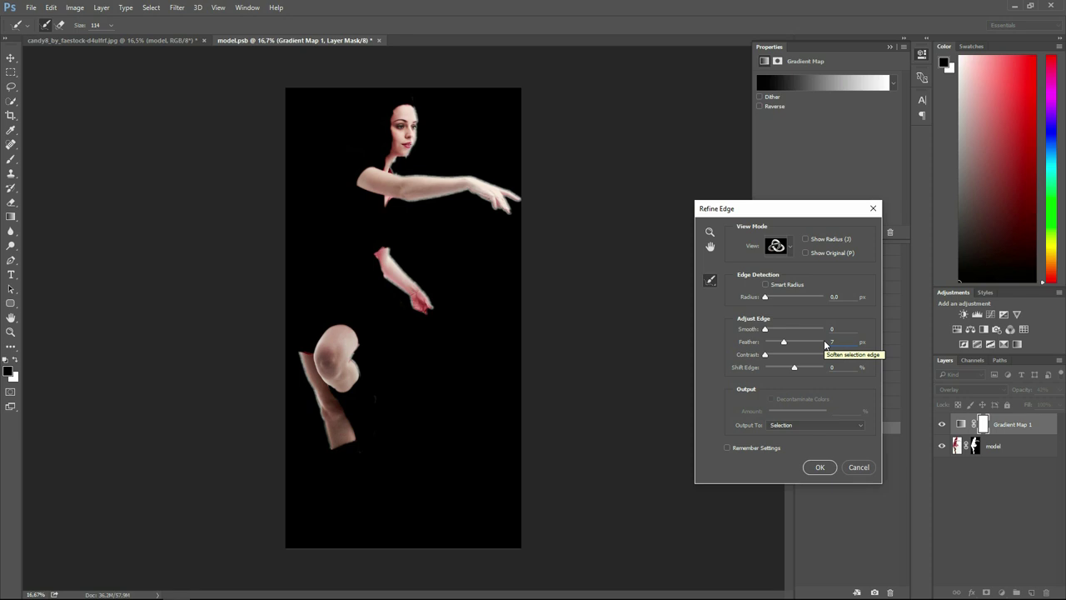
text(8)
key(Return)
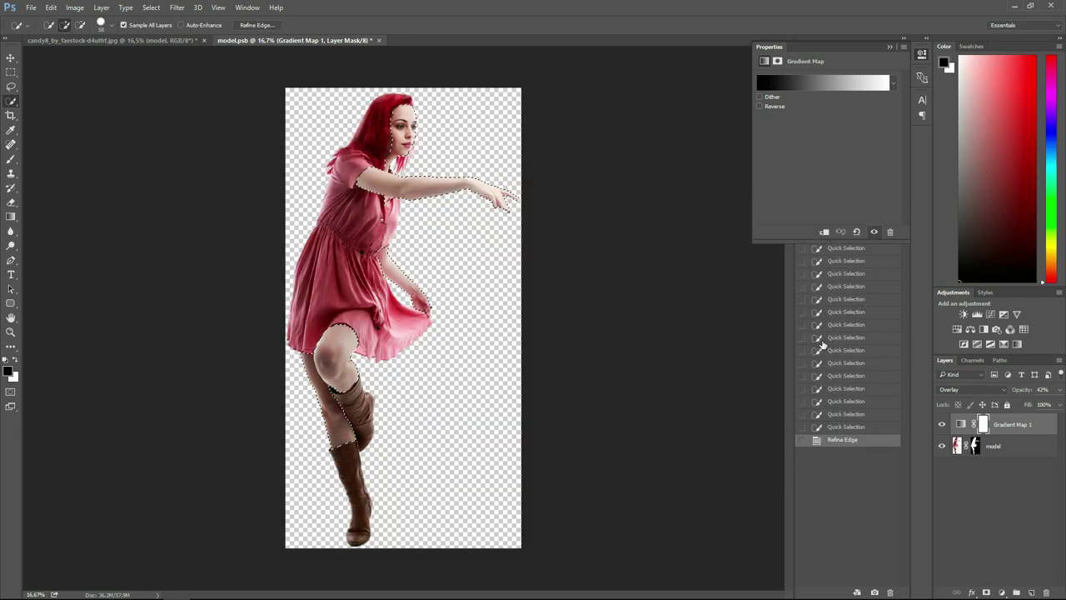
Add a Hue/Saturation adjustment limited to the selected skin, with Hue +2, Saturation +35 and Lightness -3
click(1003, 593)
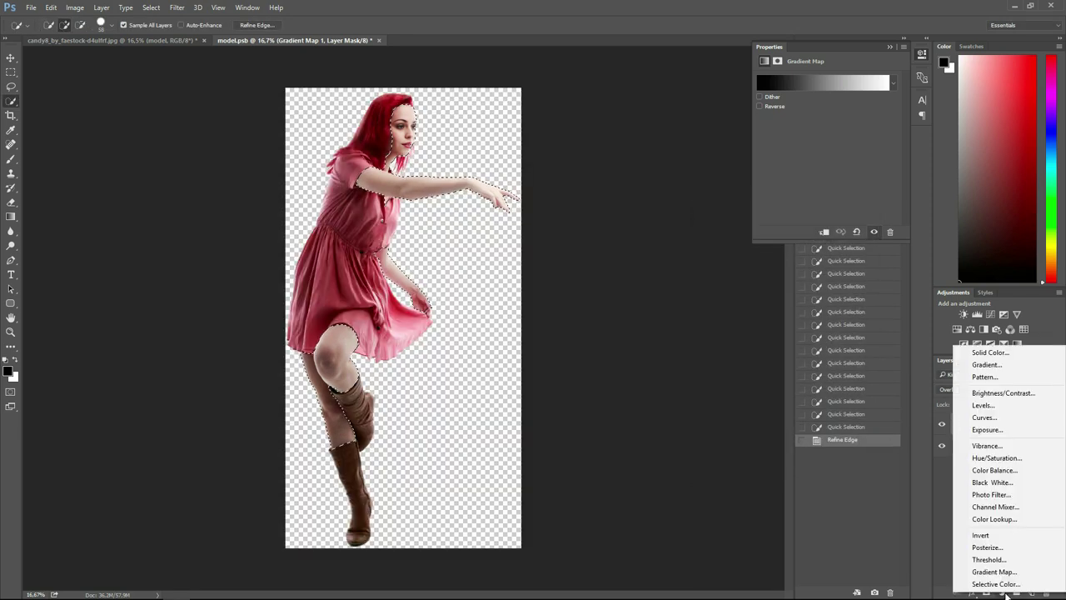
click(997, 459)
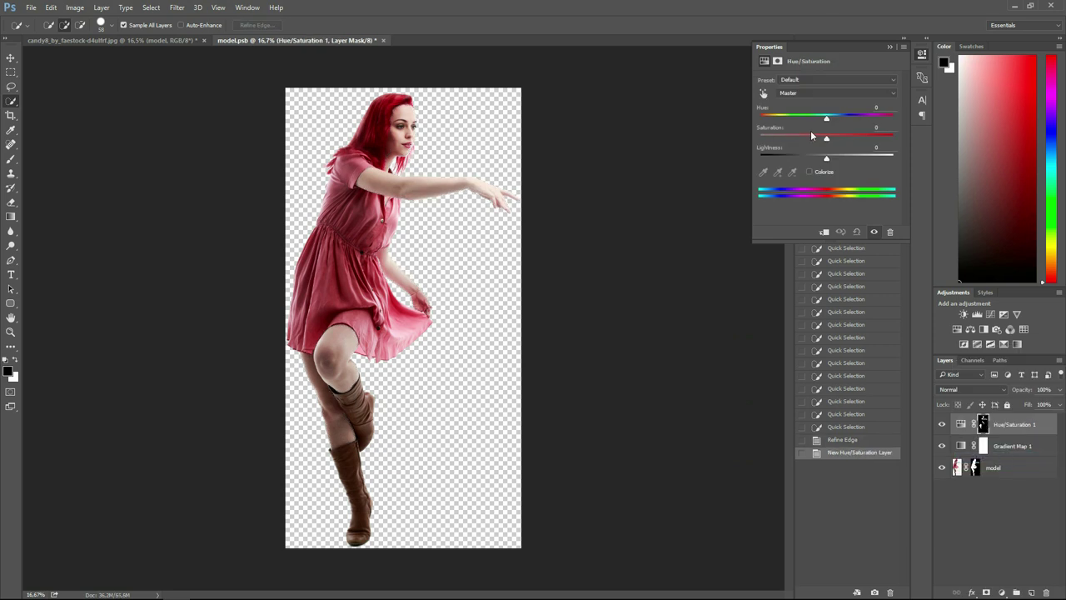
mouse_move(827, 119)
mouse_down()
mouse_move(804, 122)
mouse_move(880, 131)
mouse_move(780, 132)
mouse_move(872, 139)
mouse_move(829, 136)
mouse_up()
text(35)
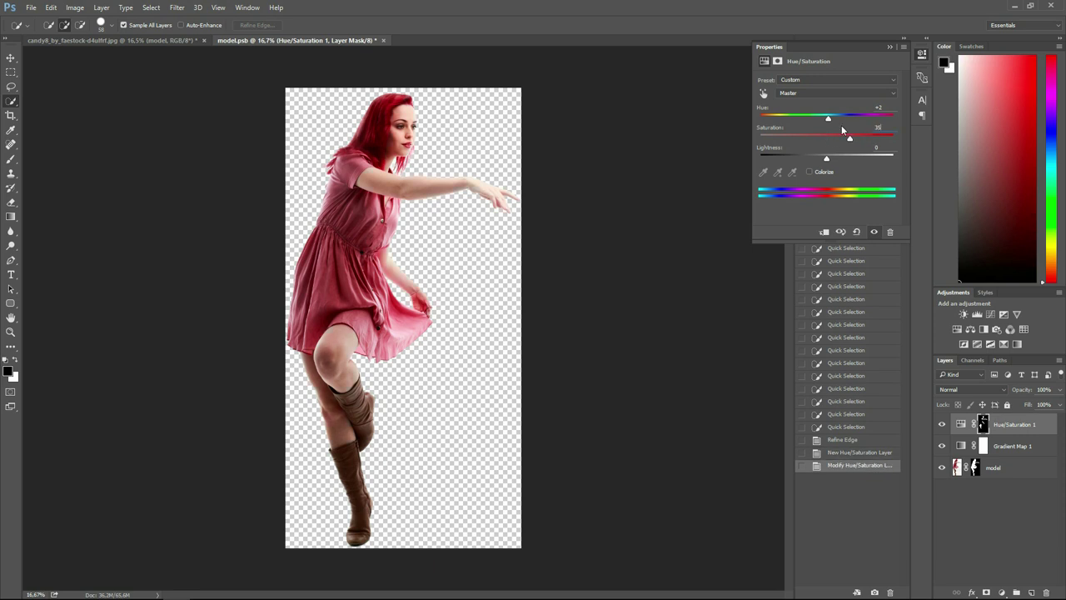
key(Tab)
text(-)
Load the Hue/Saturation mask as a selection and add a Photo Filter adjustment layer limited to the skin
ctrl+click(983, 425)
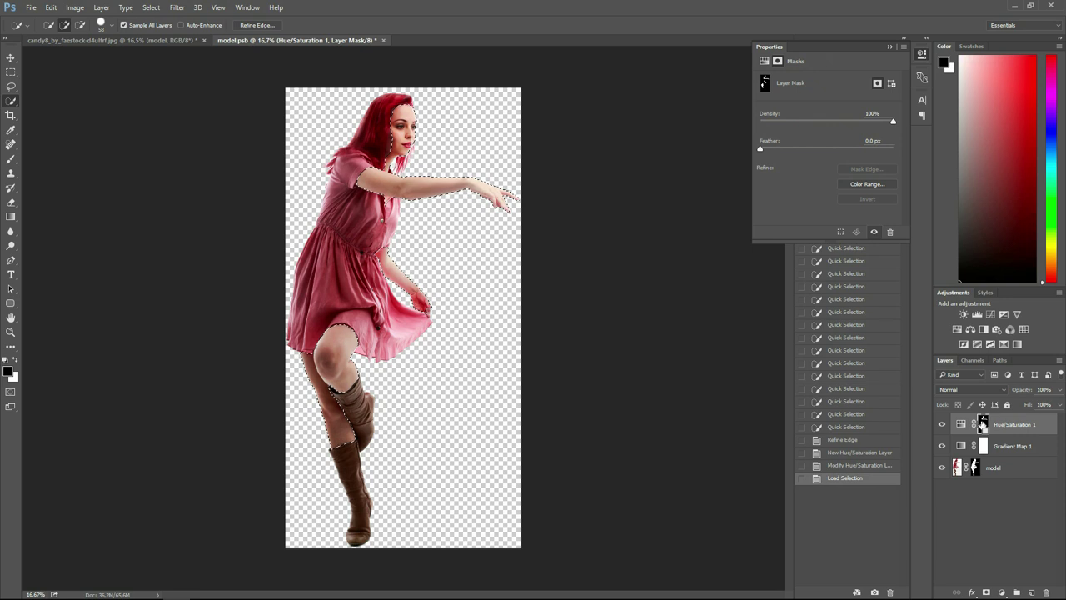
ctrl+click(983, 424)
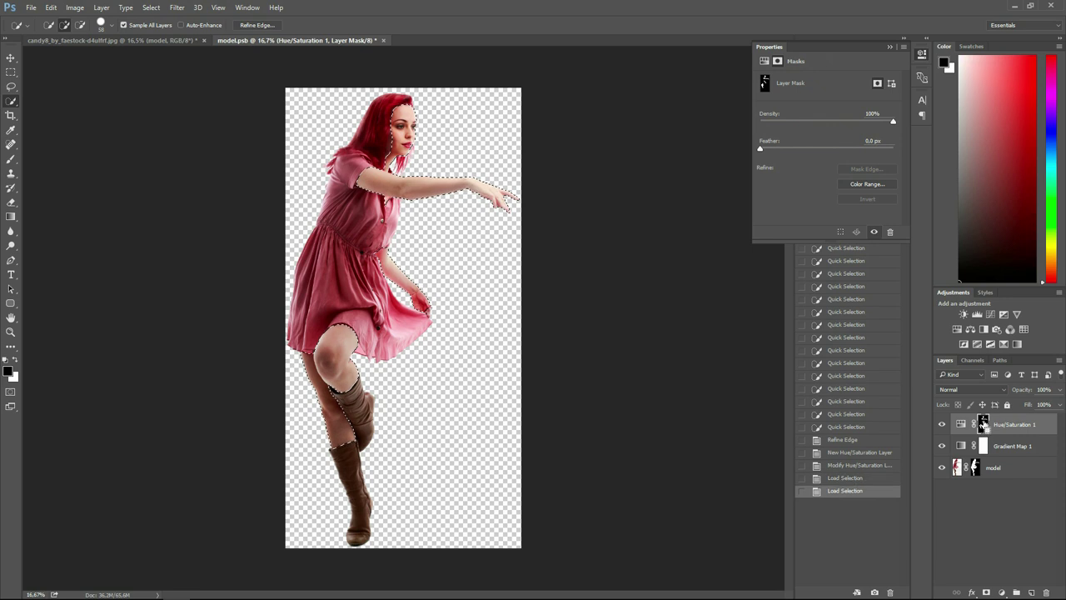
click(1001, 592)
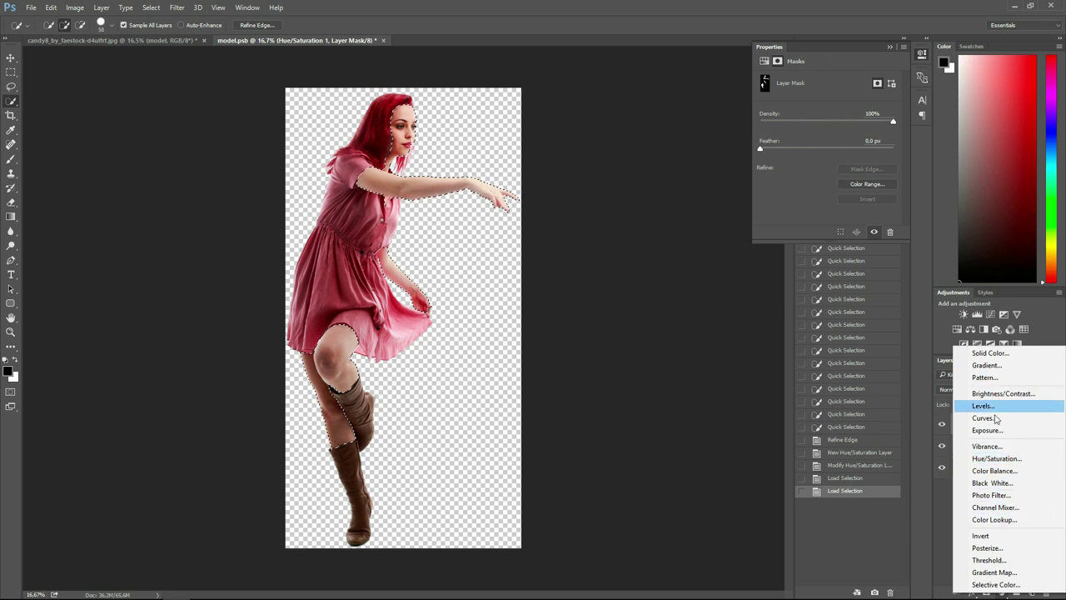
click(993, 494)
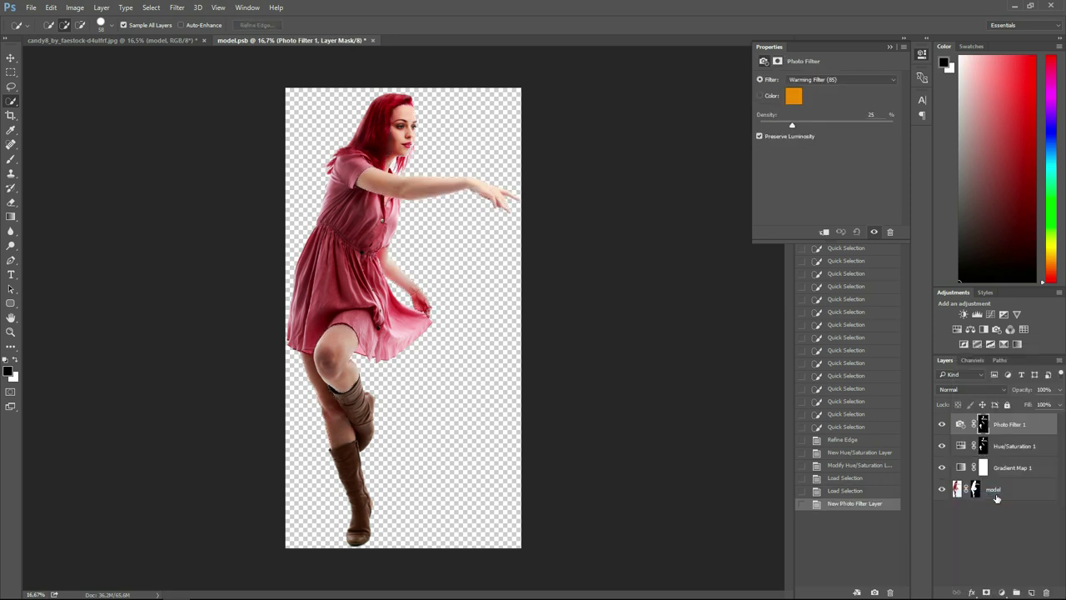
Give the Photo Filter a custom orange-red color and set its density to 70%
click(793, 97)
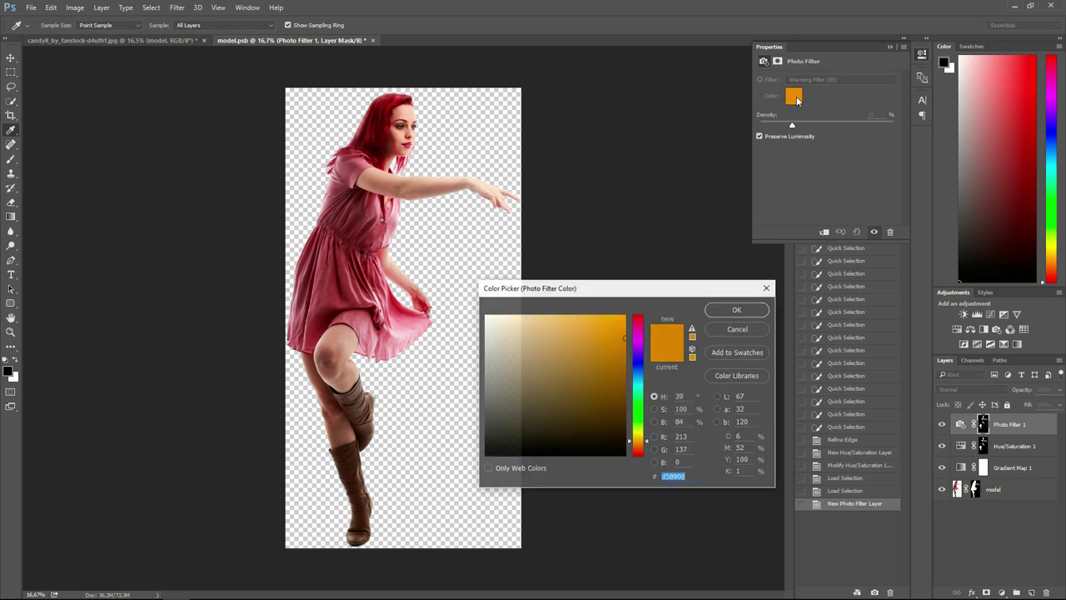
drag(643, 443, 643, 455)
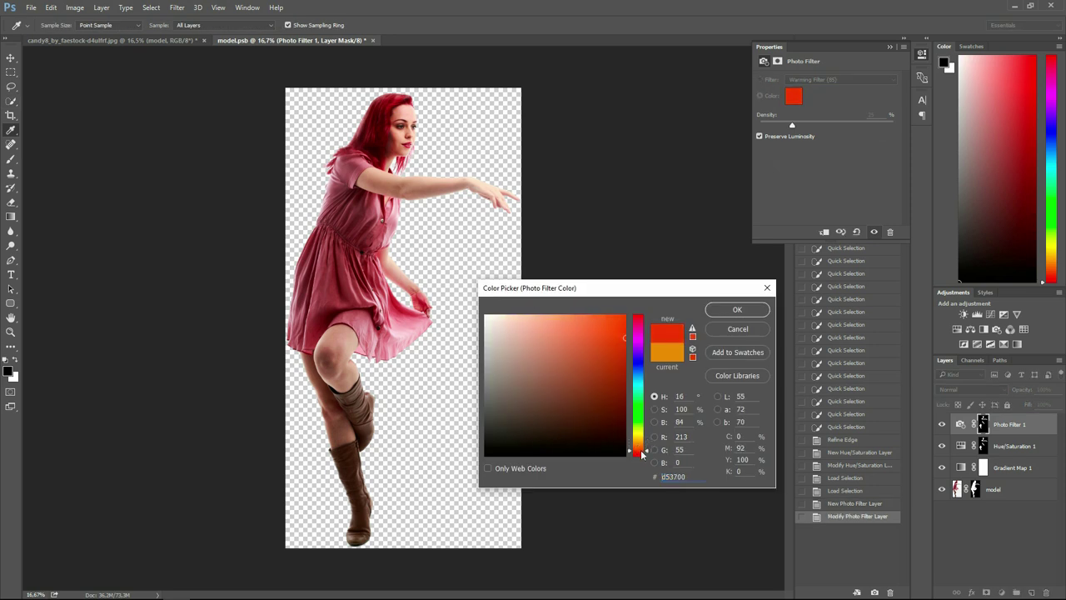
click(596, 329)
click(713, 313)
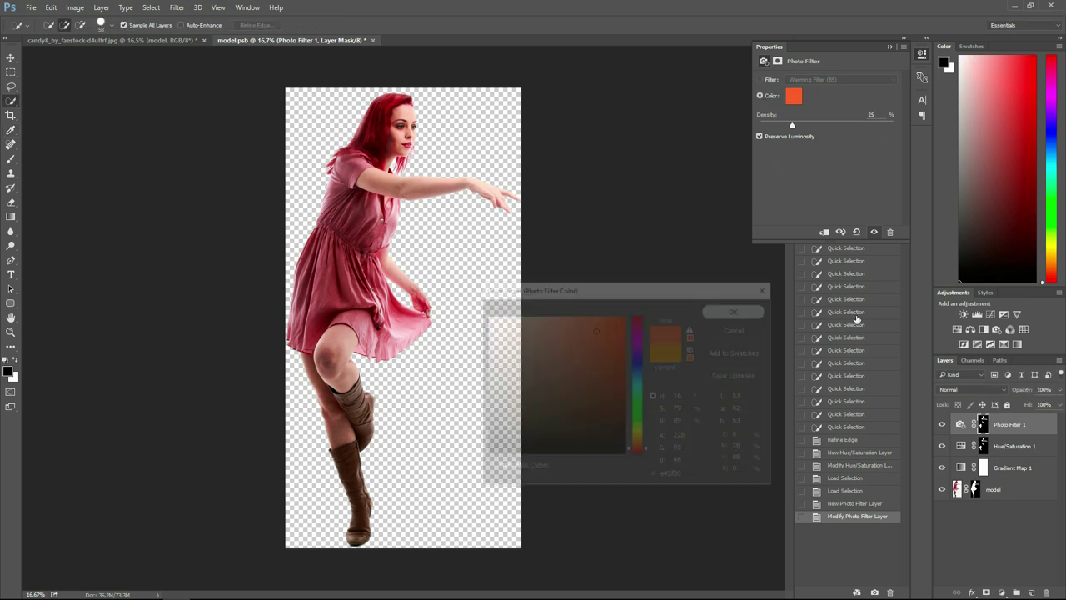
click(942, 425)
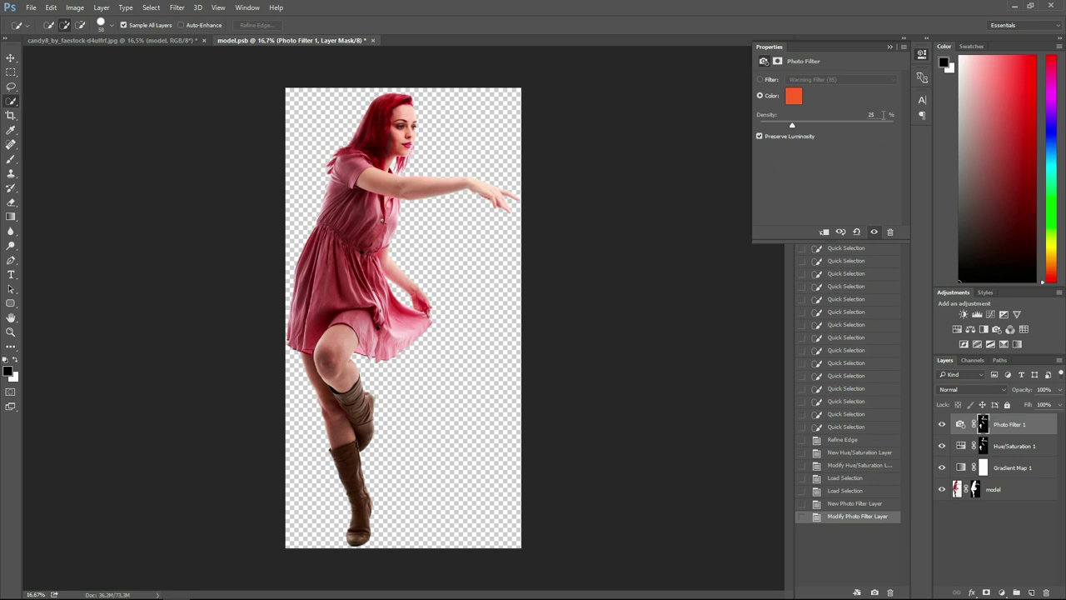
text(60)
key(Return)
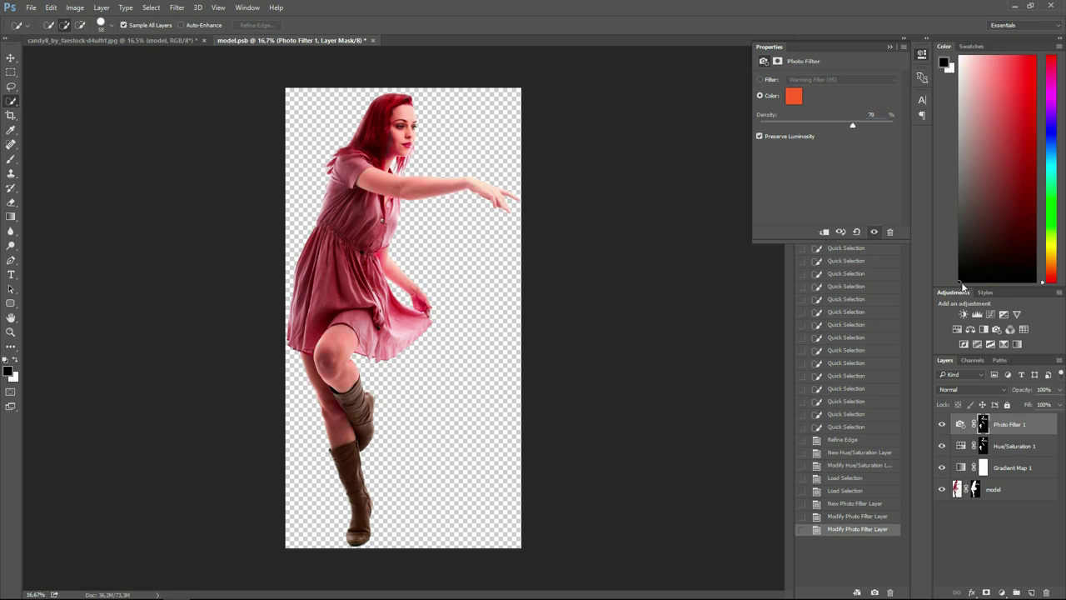
Set the Photo Filter layer to Overlay blending at 25% opacity and keep it as the active layer
click(974, 389)
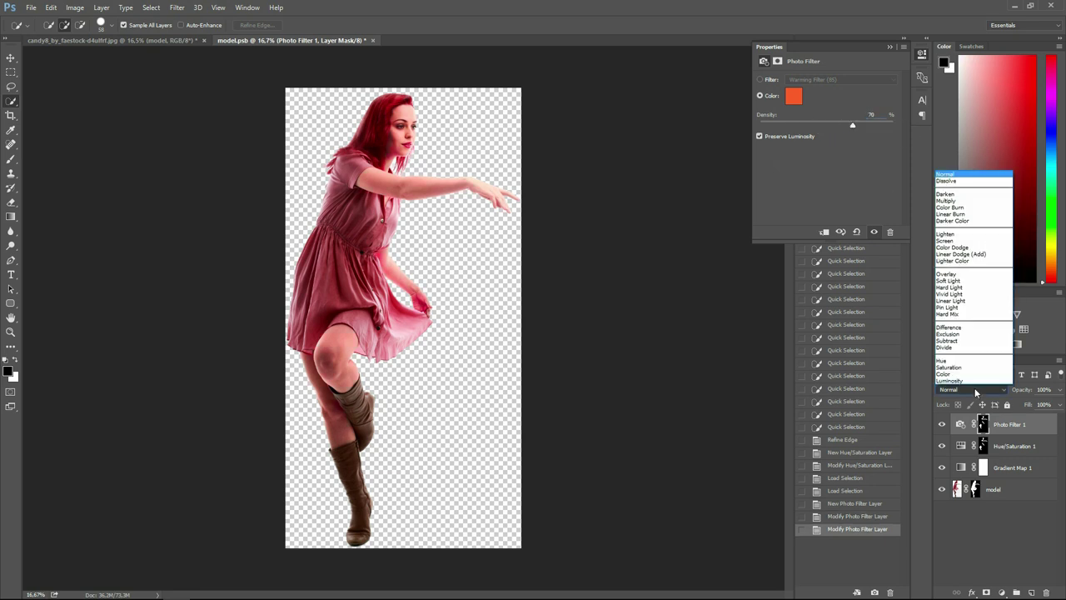
click(965, 274)
click(1043, 389)
text(35)
key(Return)
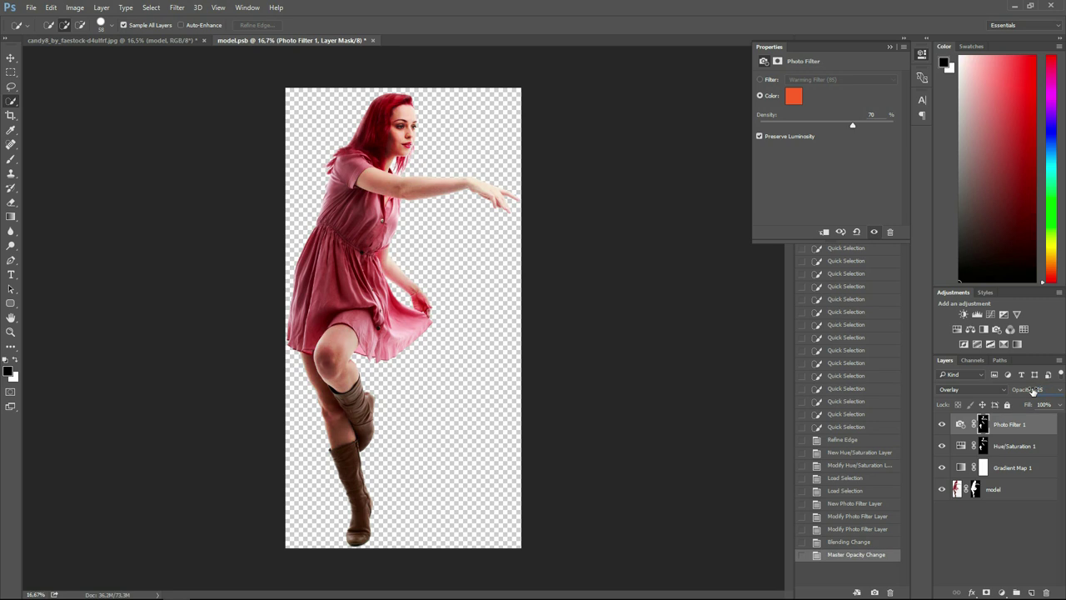
click(1000, 448)
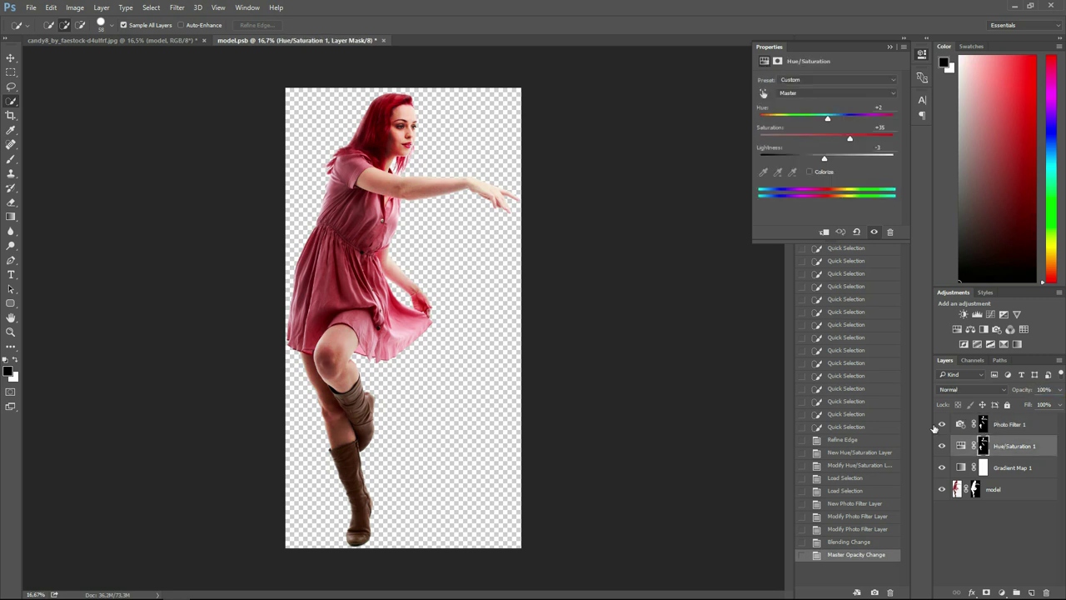
click(1020, 426)
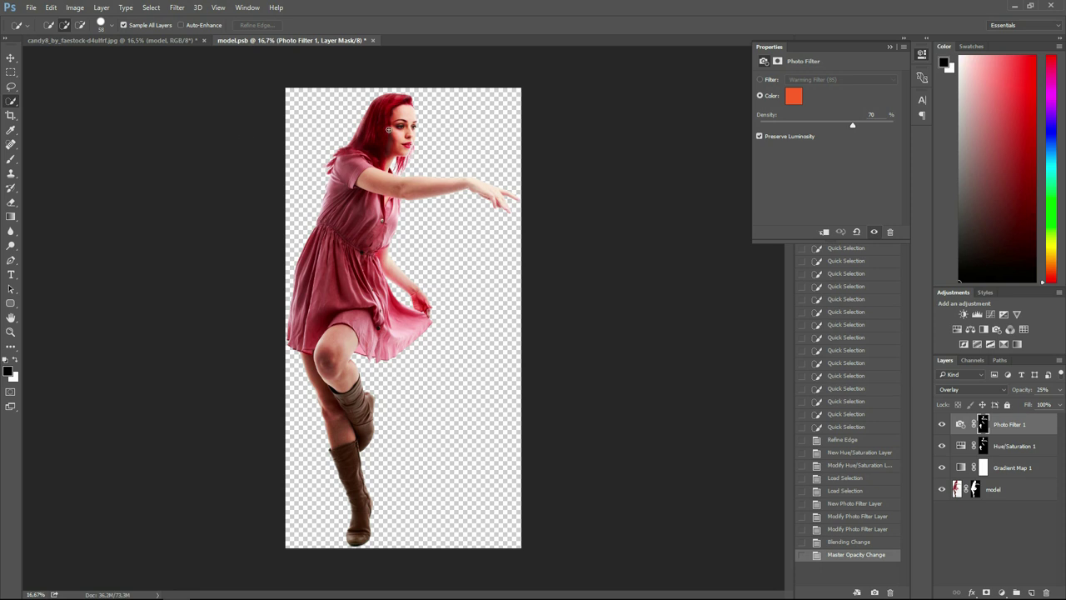
drag(396, 148, 366, 110)
click(985, 492)
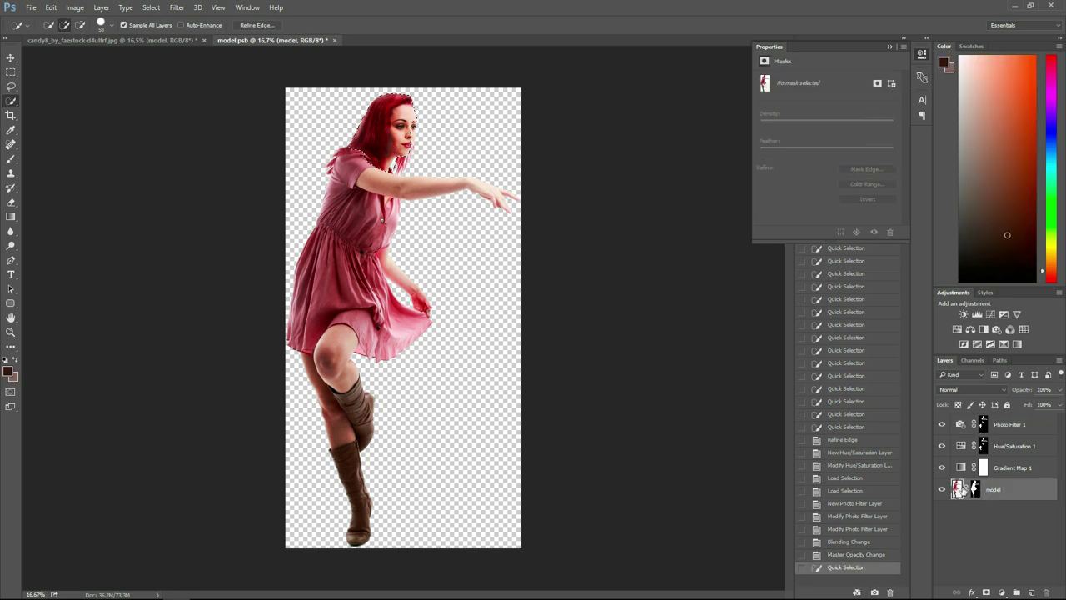
key(ctrl+d)
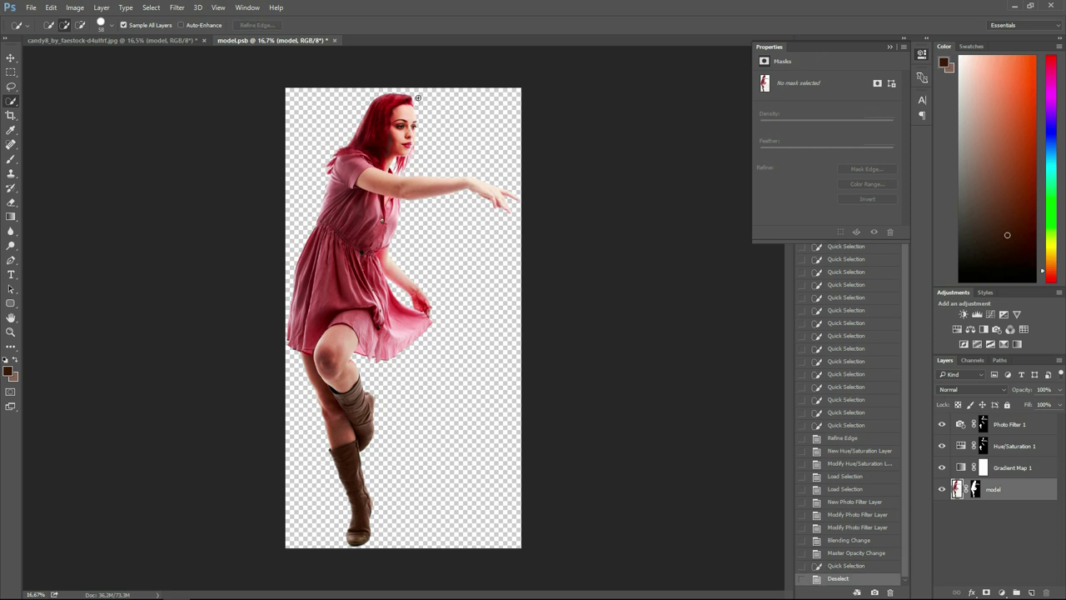
Select only the woman's face with Quick Selection and refine the selection edge with a 7 px feather
mouse_move(408, 114)
mouse_down()
mouse_move(403, 147)
mouse_move(366, 158)
mouse_move(353, 140)
mouse_up()
key(alt)
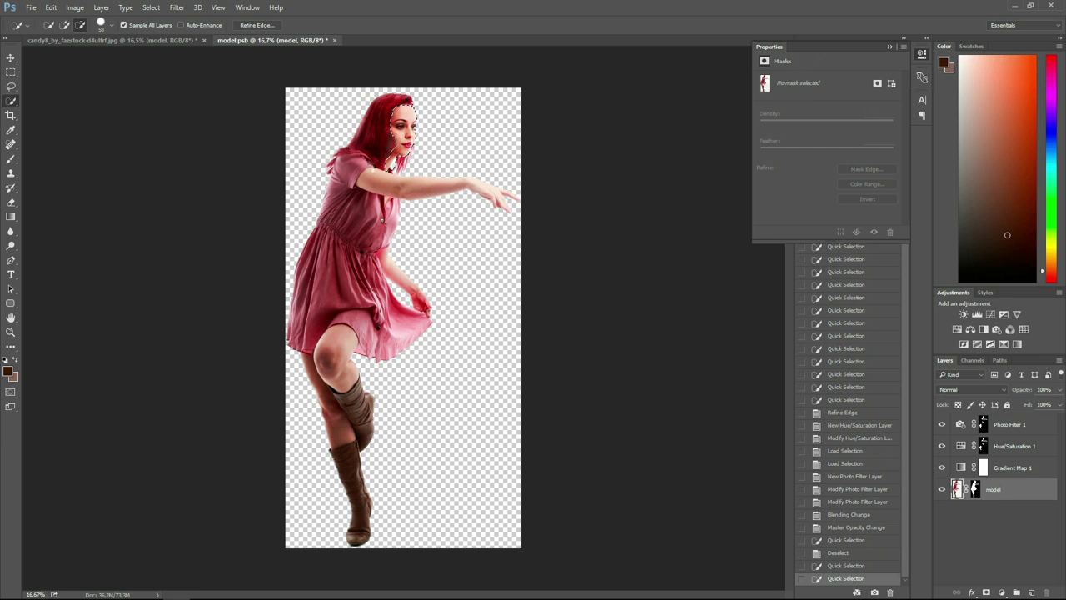
key(alt)
click(424, 116)
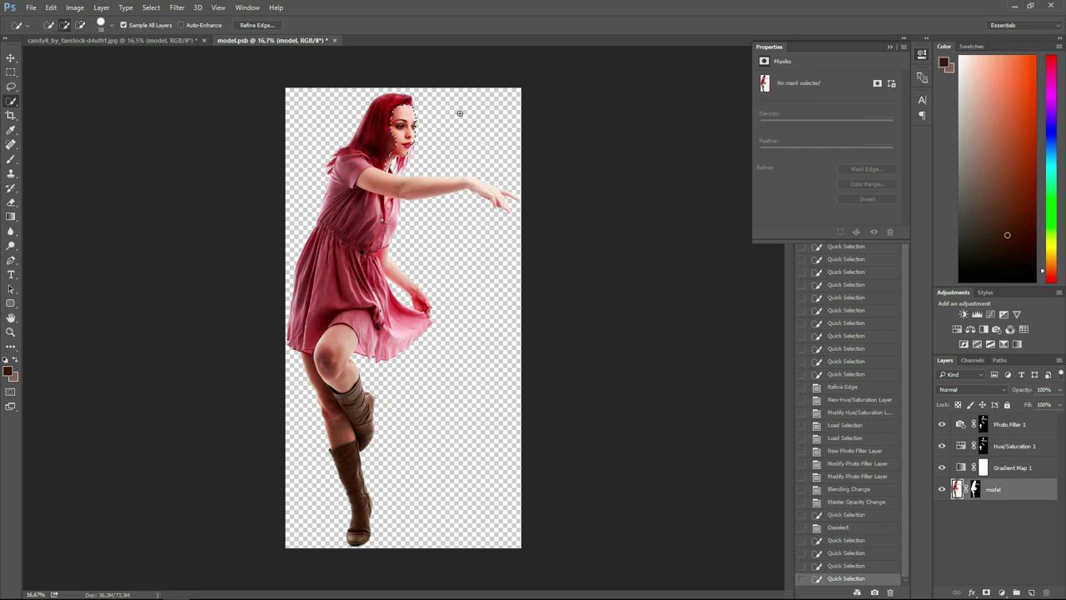
key(ctrl+alt+r)
text(5)
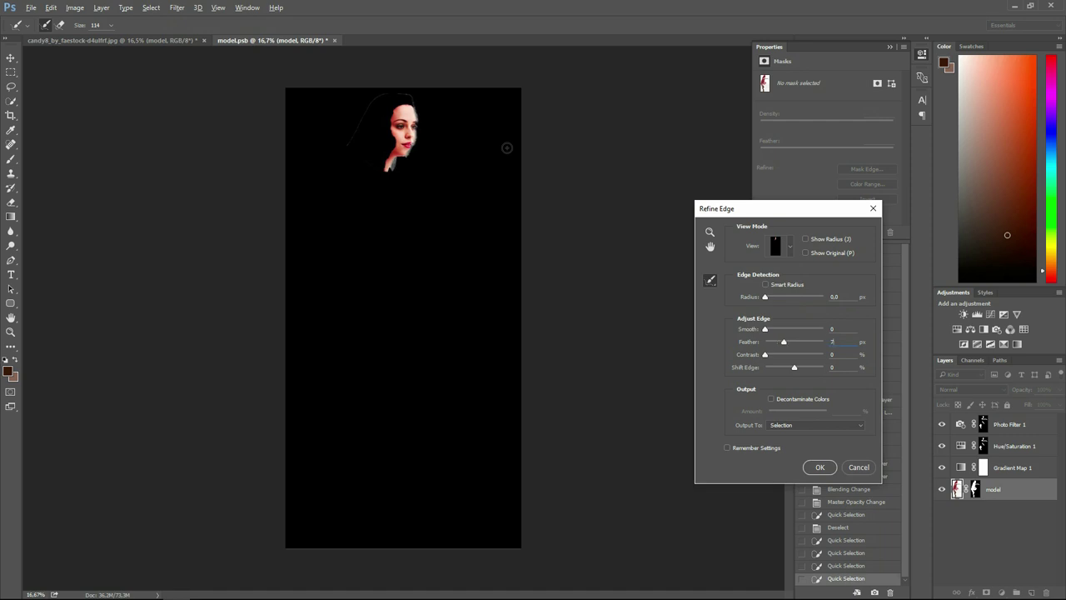
key(Return)
Add a Curves adjustment layer above the Photo Filter, limited to the face selection, and raise its midpoint slightly to brighten the face
click(986, 591)
key(ctrl+z)
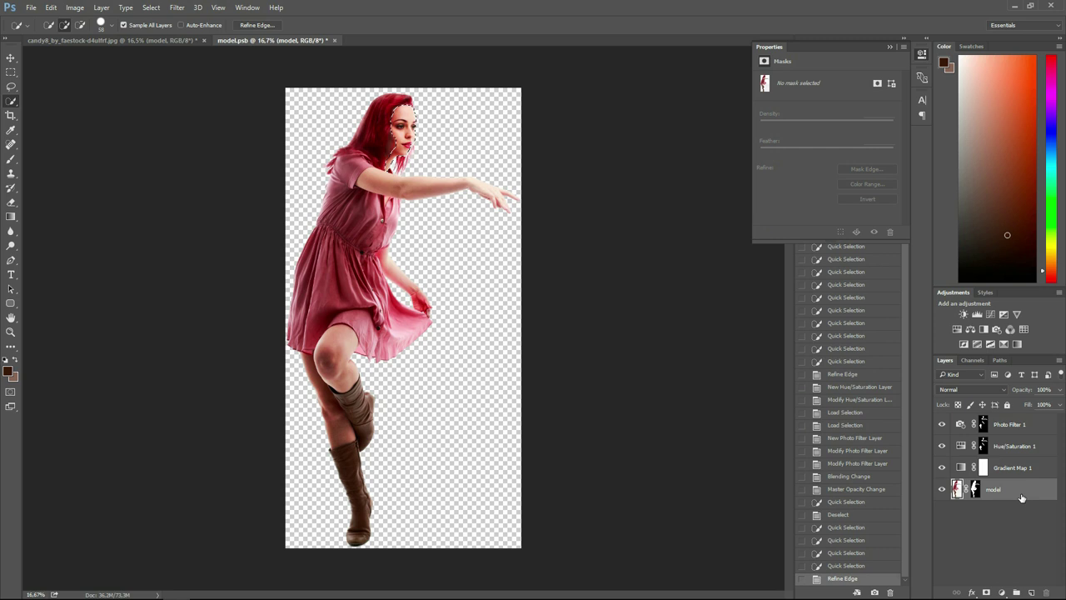
click(1021, 430)
click(1003, 590)
click(1023, 425)
drag(839, 158, 839, 150)
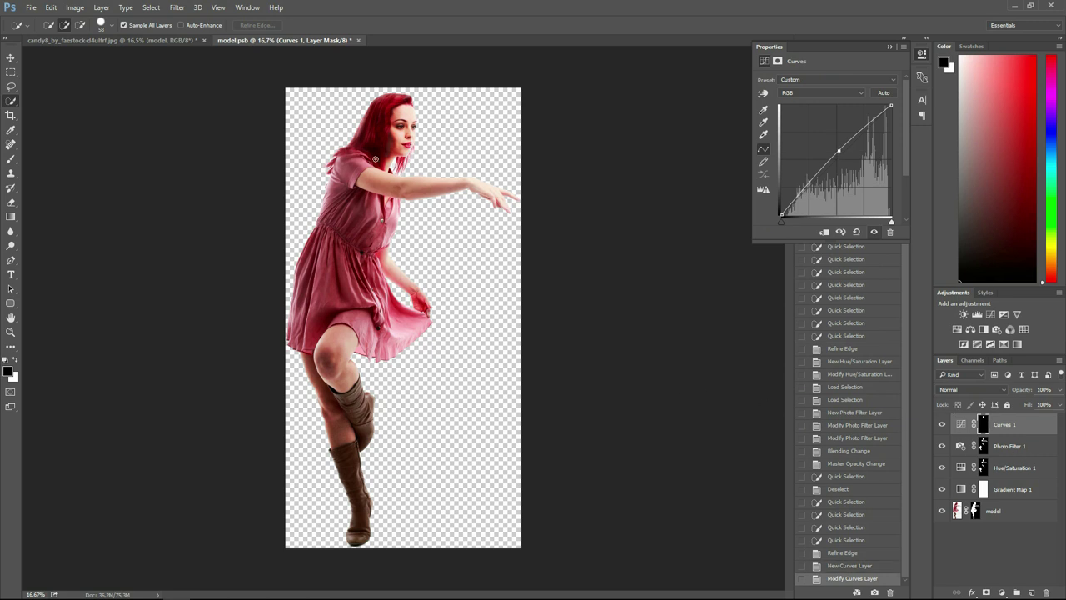
Save the edited Smart Object contents and close model.psb to return to the main composition
key(v)
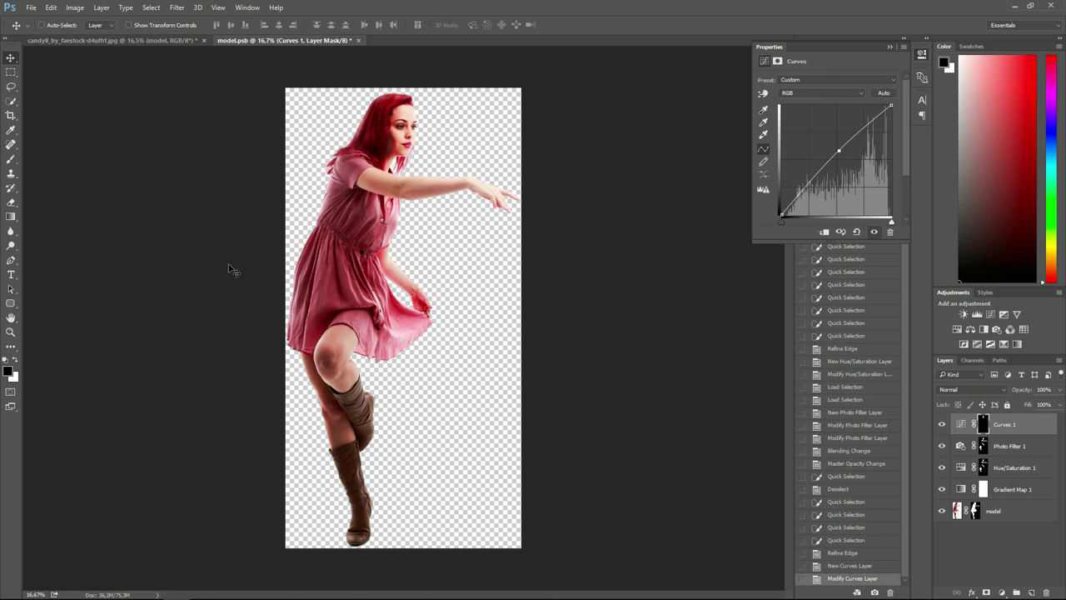
key(ctrl+s)
click(354, 40)
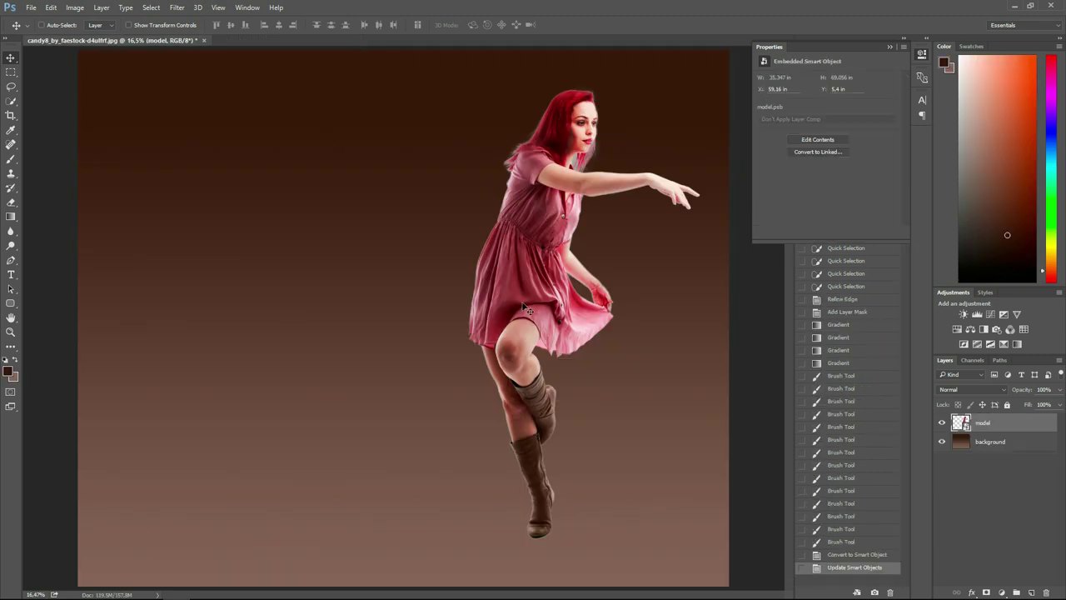
Compare the model before and after the Smart Object update using the history states
click(862, 556)
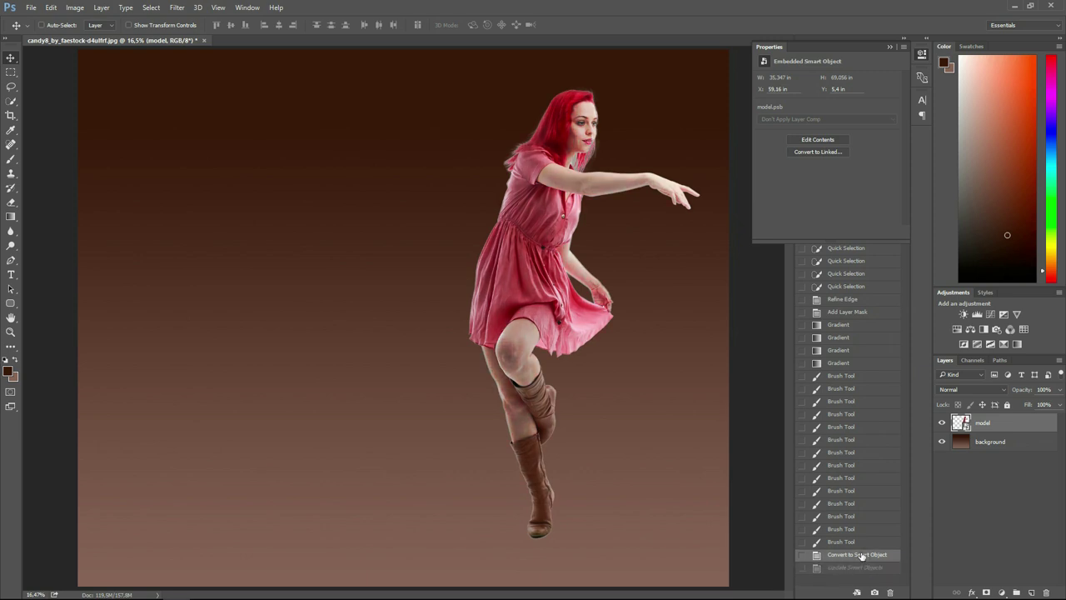
click(854, 569)
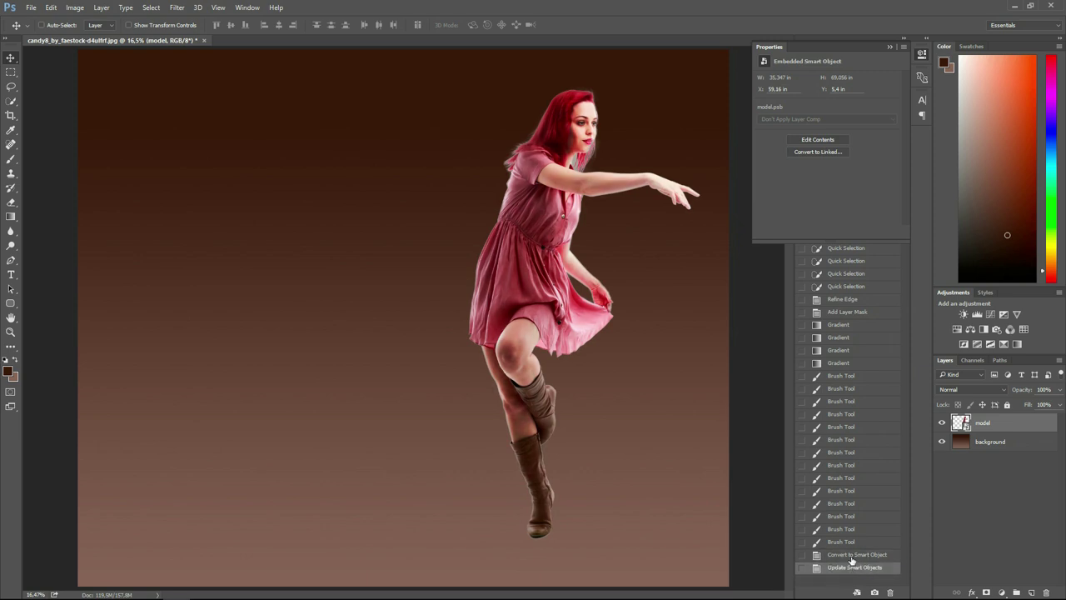
click(851, 555)
click(851, 569)
Duplicate the model Smart Object, place the copy beneath the original and name it "scatter"
key(ctrl+j)
drag(1028, 429, 1027, 450)
double_click(991, 442)
text(scatter)
key(Return)
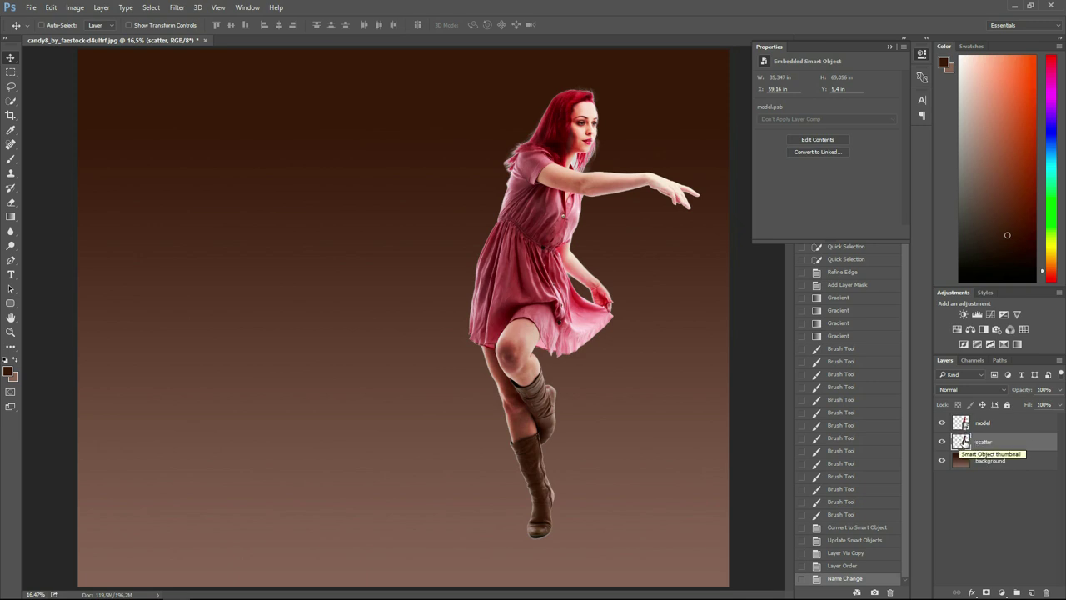
View the embedded contents of the scatter and model Smart Objects in turn, closing each one again
double_click(963, 442)
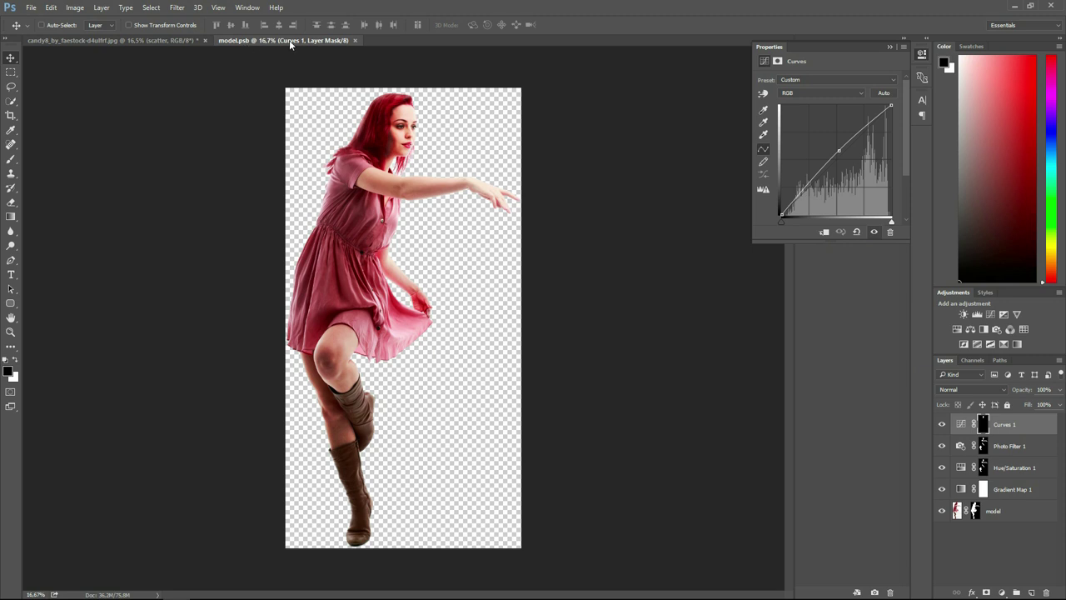
click(355, 41)
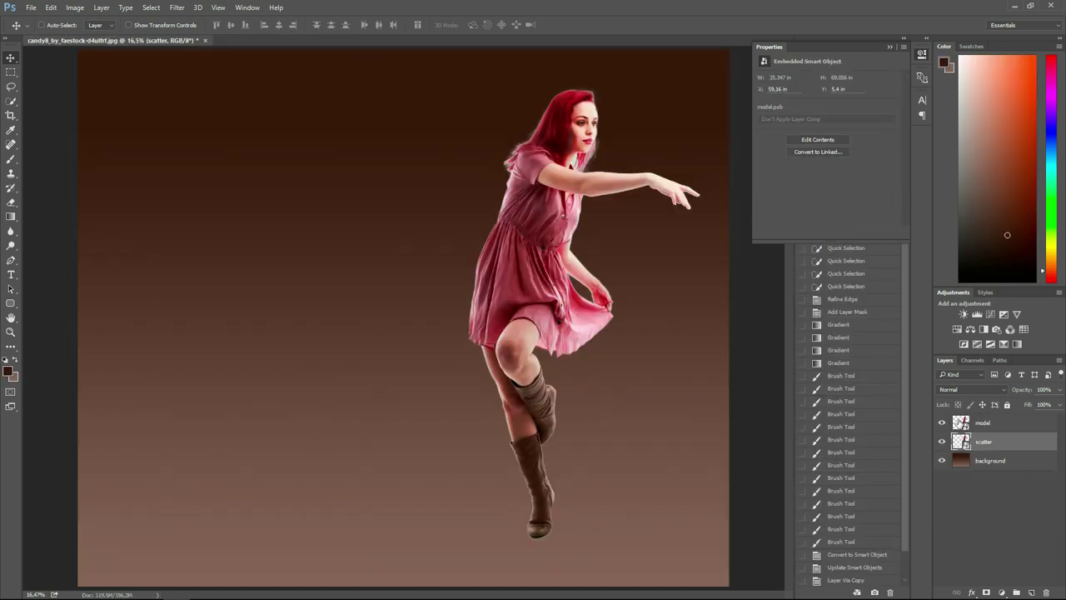
double_click(962, 422)
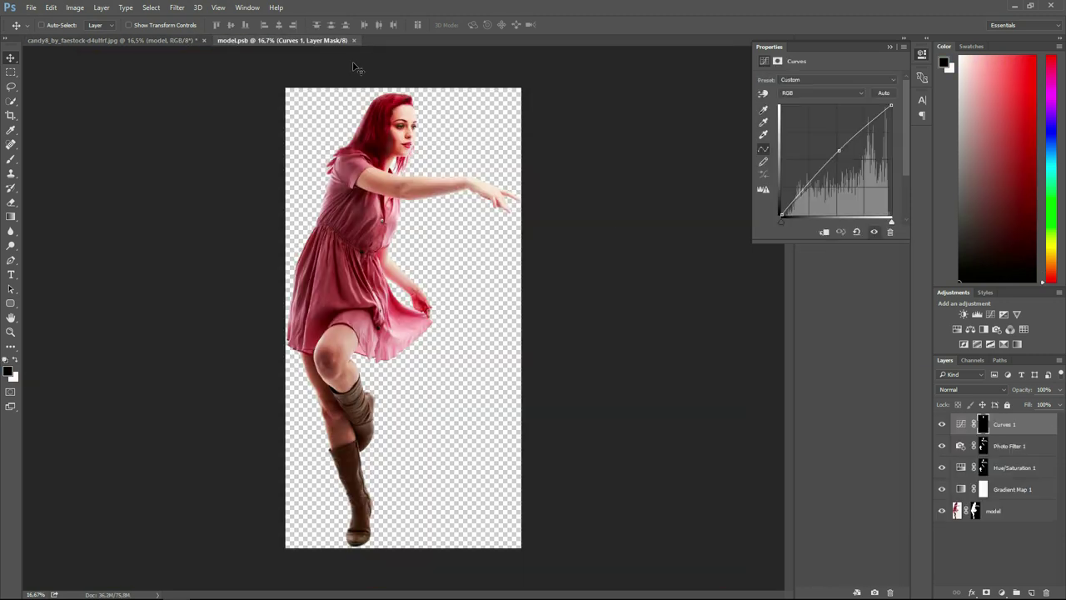
click(354, 39)
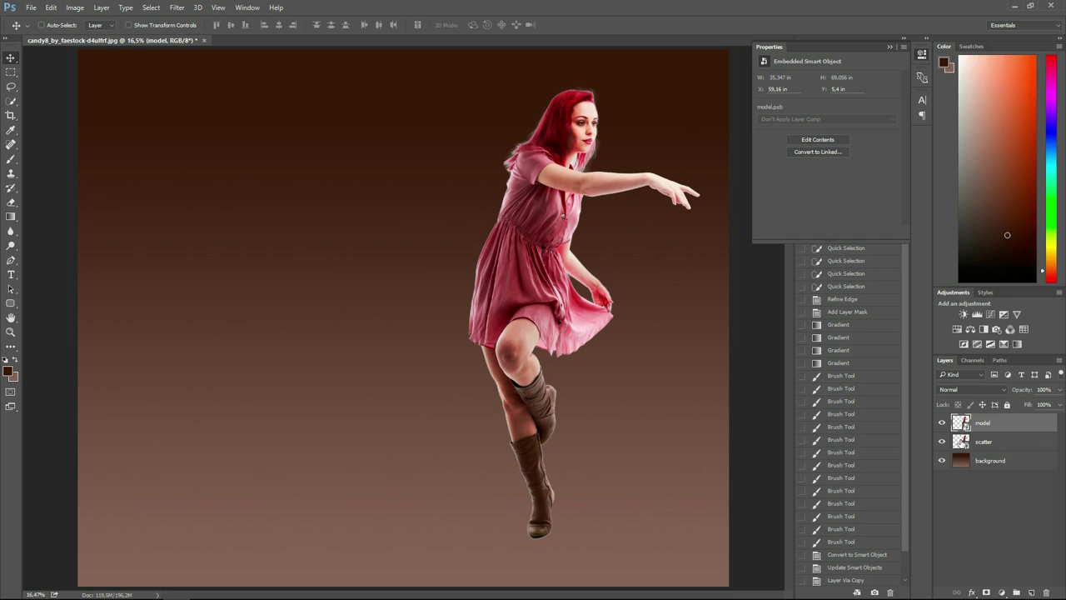
Create an empty layer above scatter, merge the two into one pixel layer and toggle the result's visibility to check it
click(962, 443)
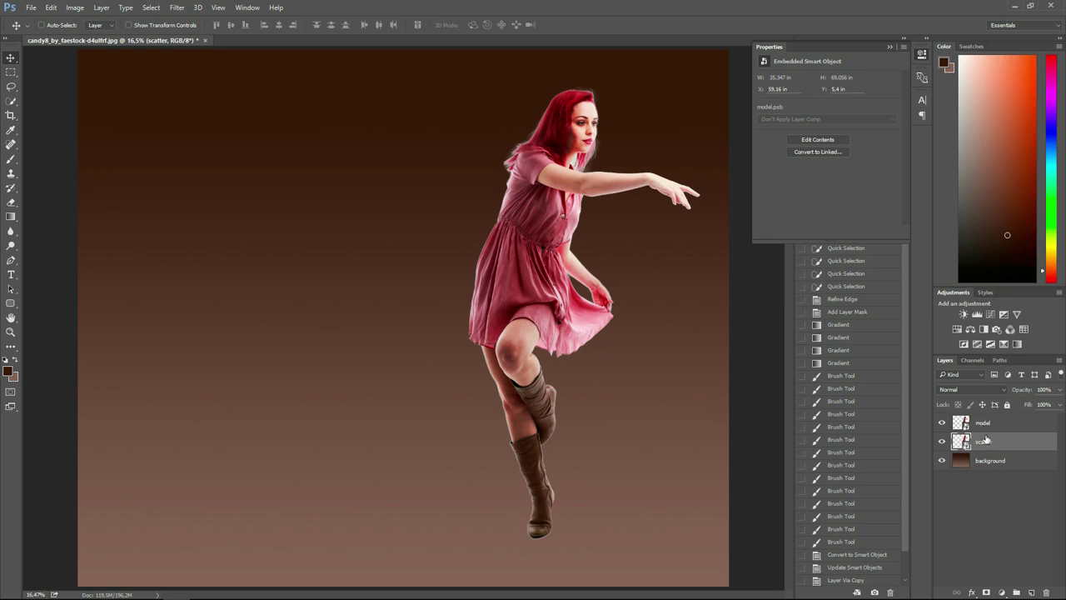
click(1033, 592)
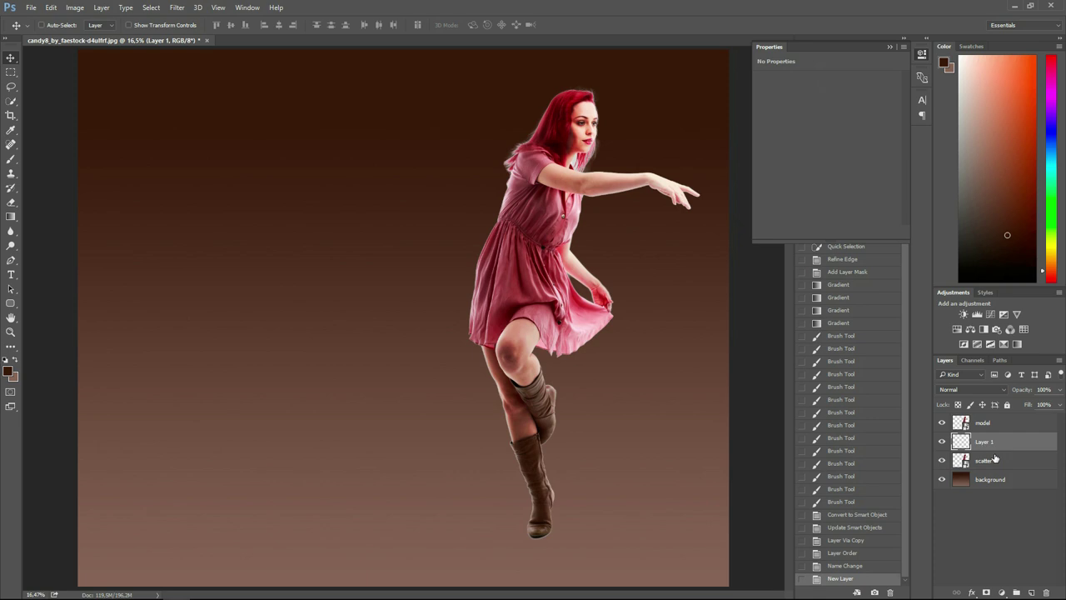
shift+click(1003, 461)
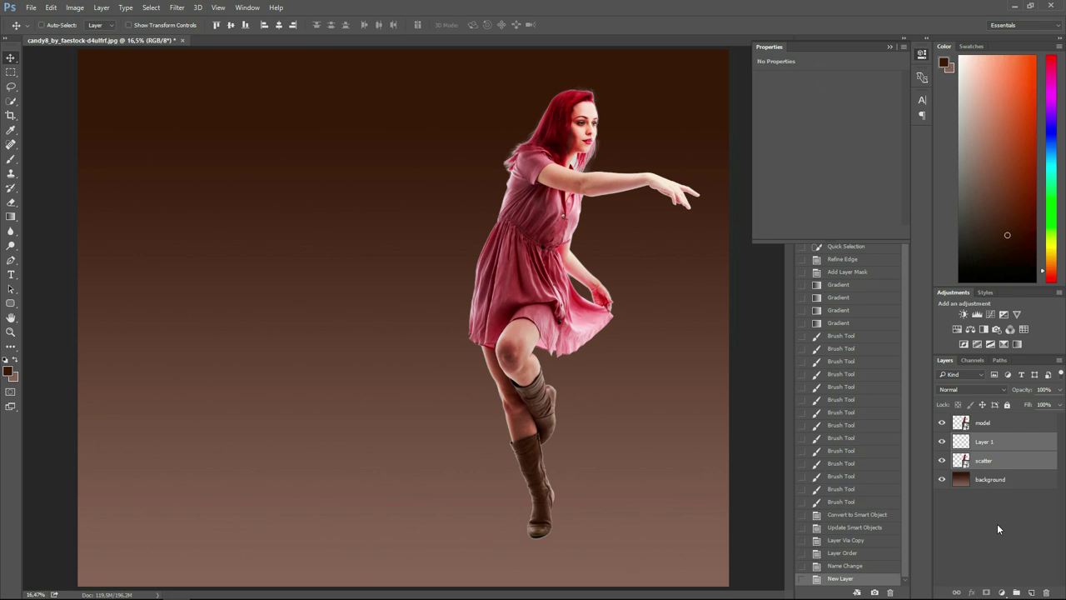
click(101, 8)
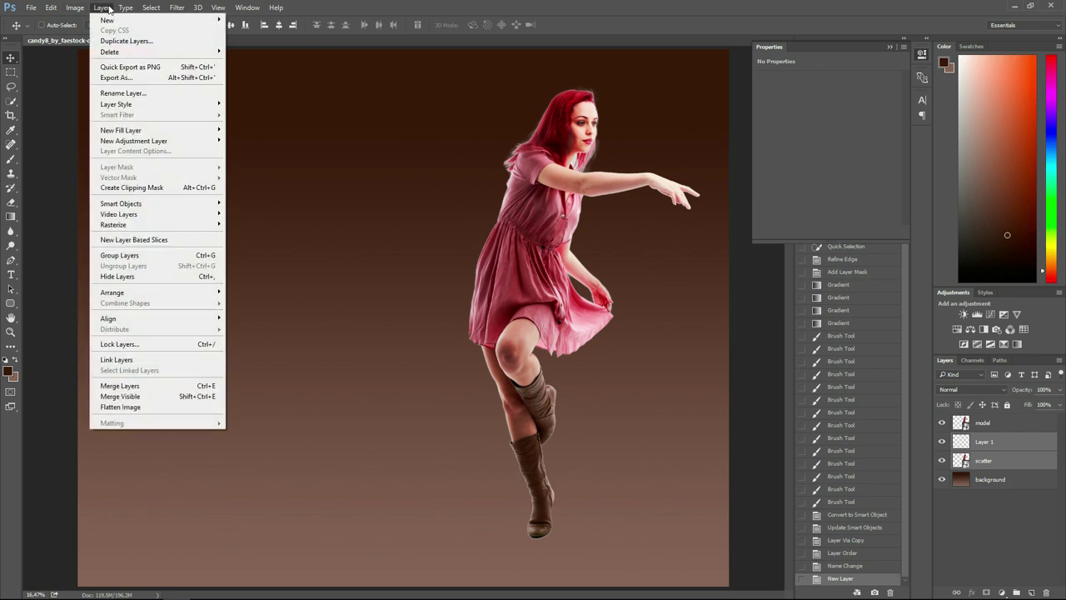
click(161, 386)
click(942, 443)
click(942, 443)
Rename the merged layer "scatter"
double_click(984, 442)
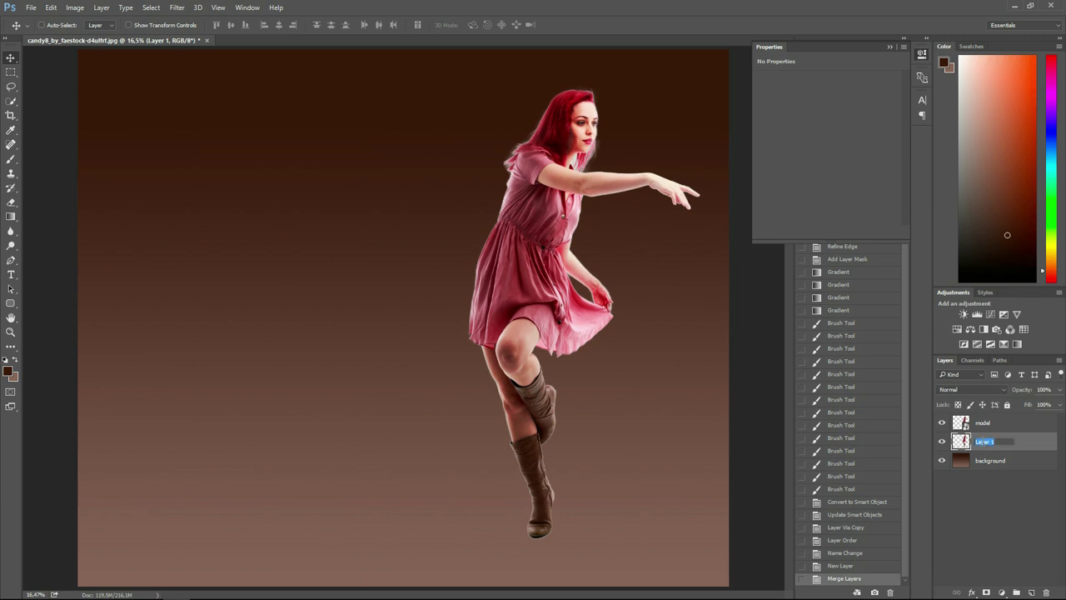
text(scatter)
key(Return)
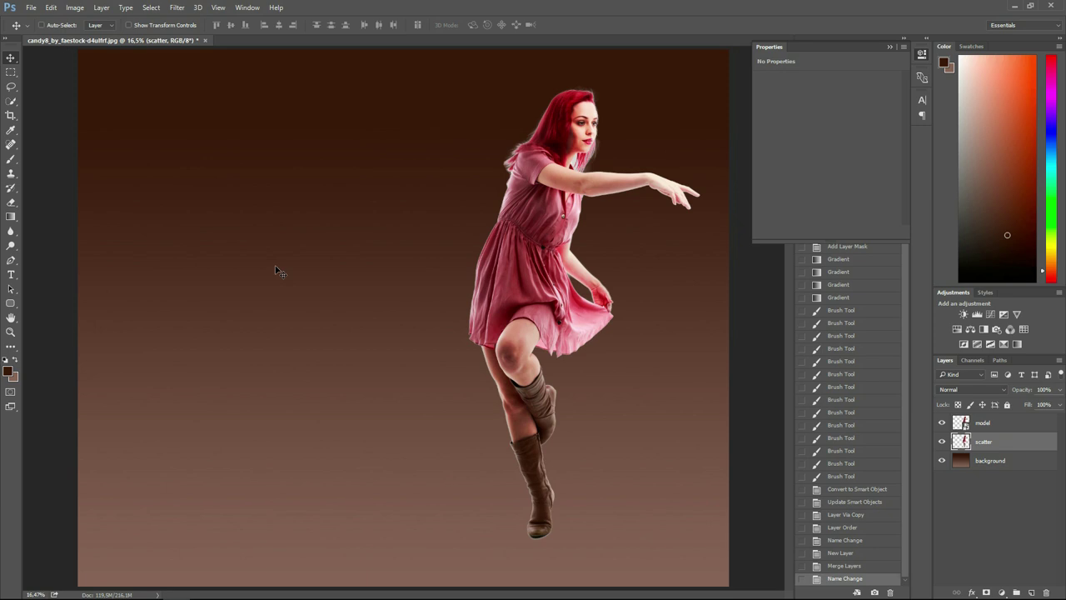
Stretch the scatter layer horizontally away from the model's pointing hand to about 254% width, keeping its height
key(ctrl+t)
drag(467, 314, 346, 343)
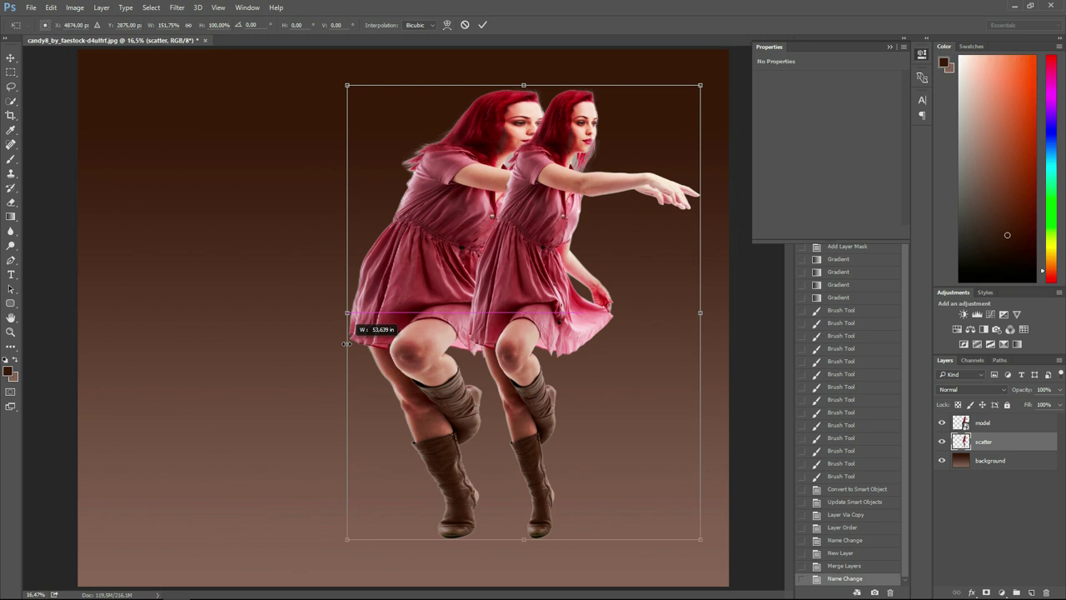
mouse_move(346, 343)
mouse_down()
mouse_move(286, 338)
mouse_move(345, 347)
mouse_up()
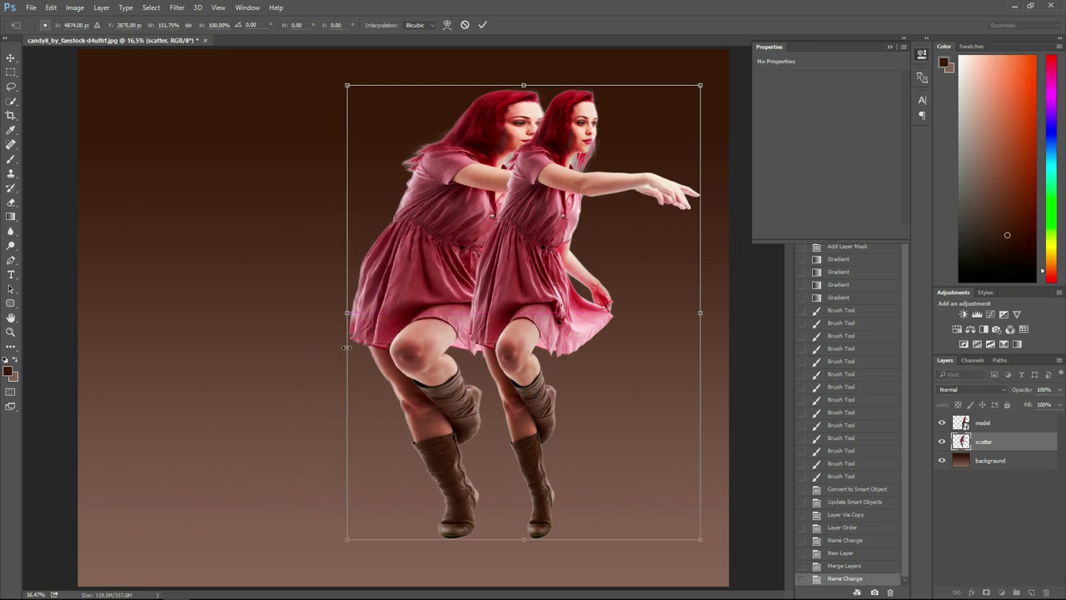
drag(348, 312, 109, 340)
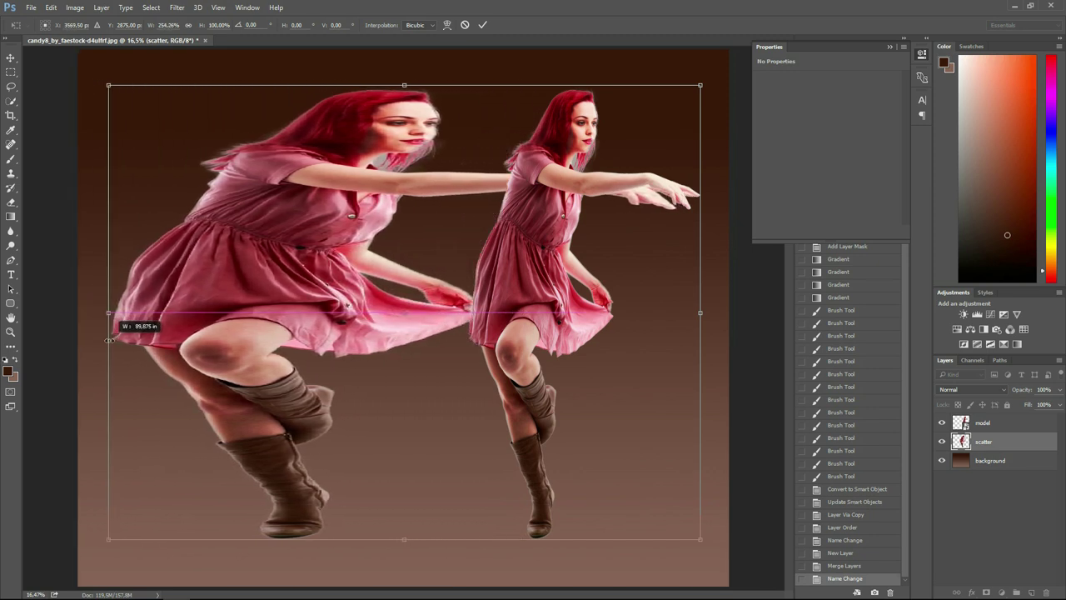
key(Return)
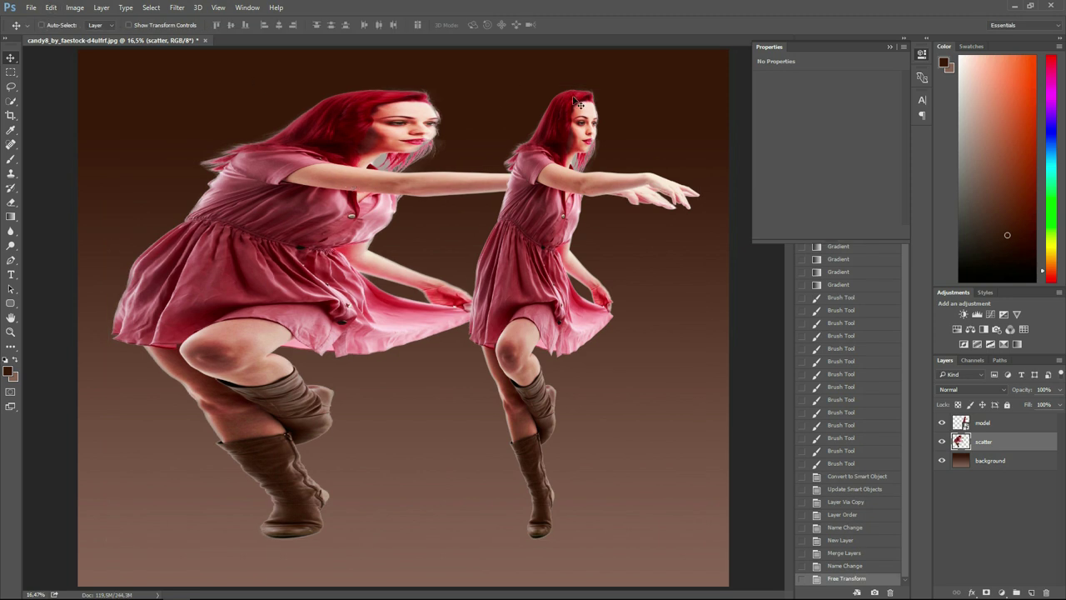
Warp the scatter layer so its head and upper body bend toward the model while the dress trails behind her
click(51, 9)
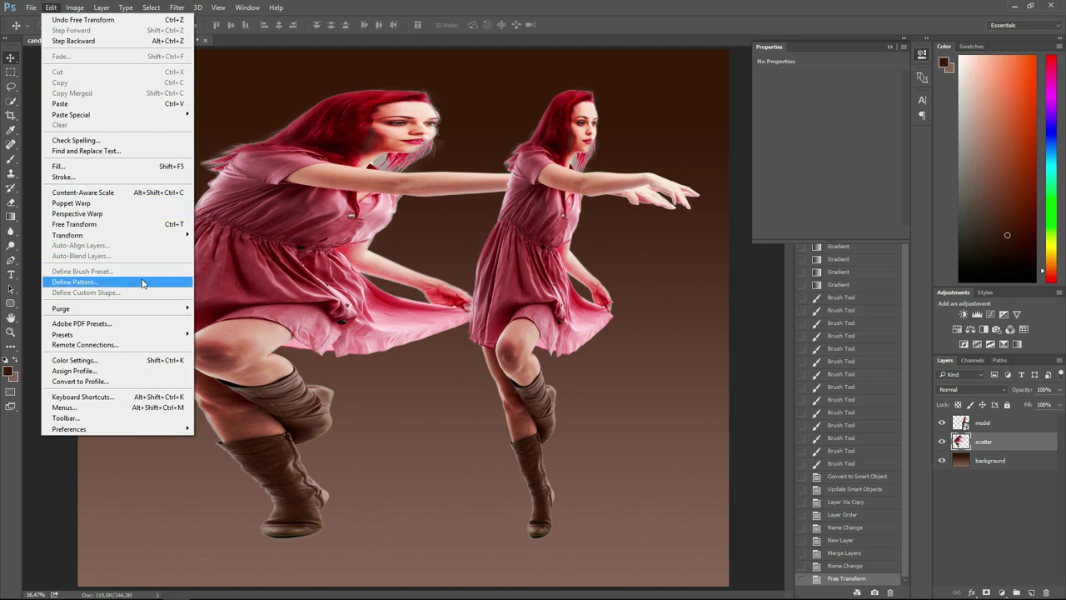
mouse_move(133, 240)
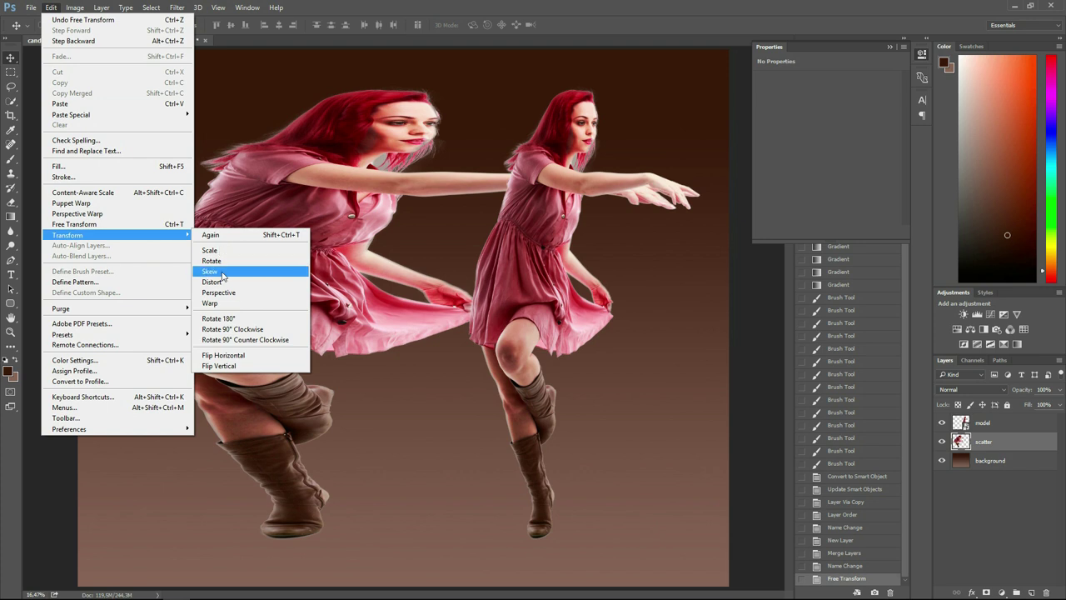
click(227, 303)
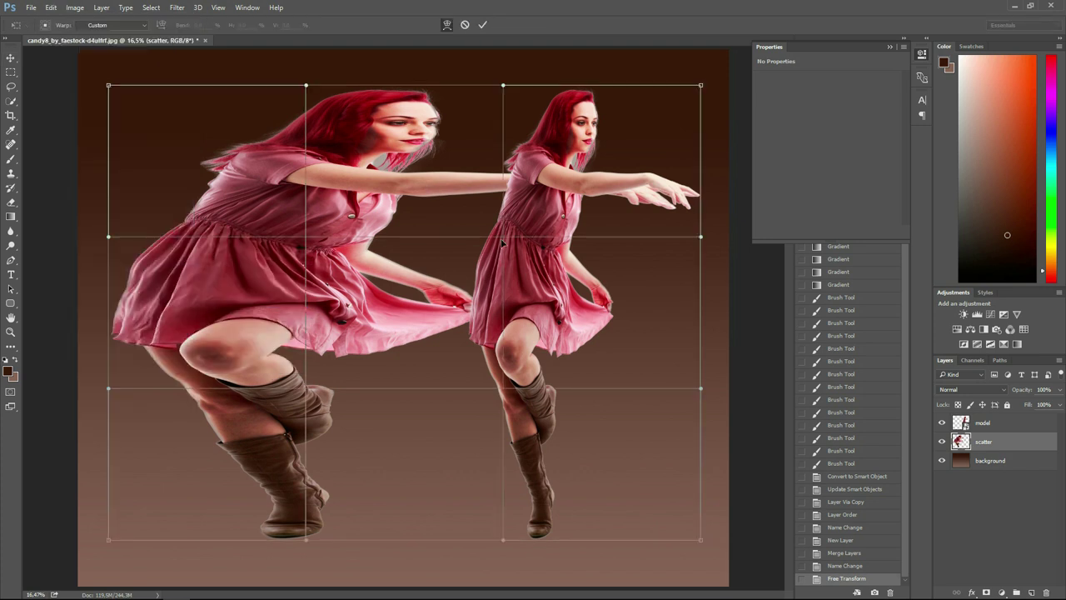
drag(301, 242, 353, 240)
drag(298, 87, 706, 78)
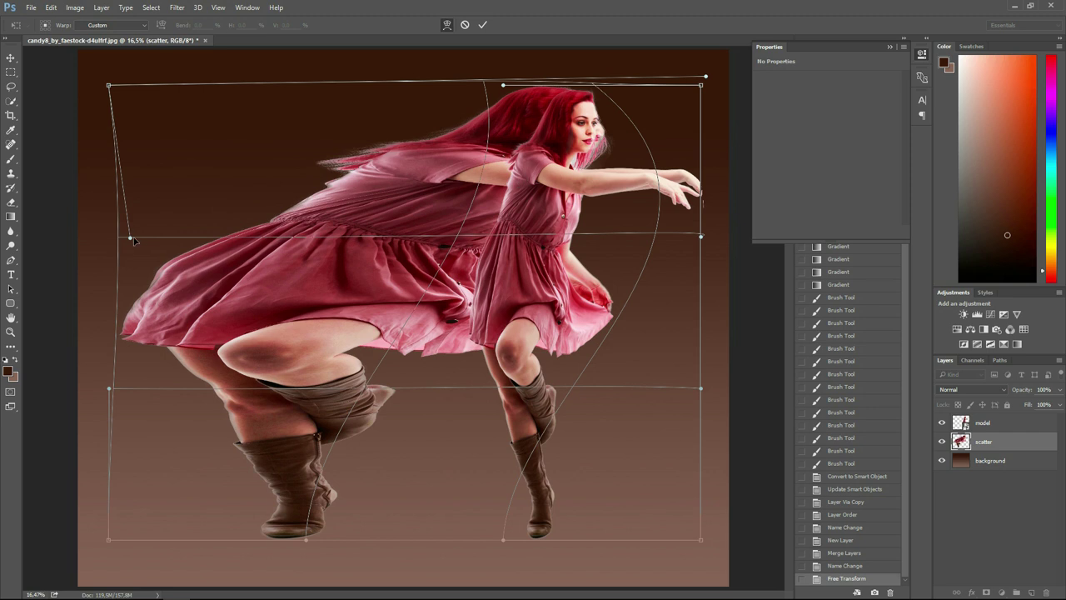
drag(442, 239, 520, 242)
drag(636, 191, 623, 185)
drag(372, 252, 416, 250)
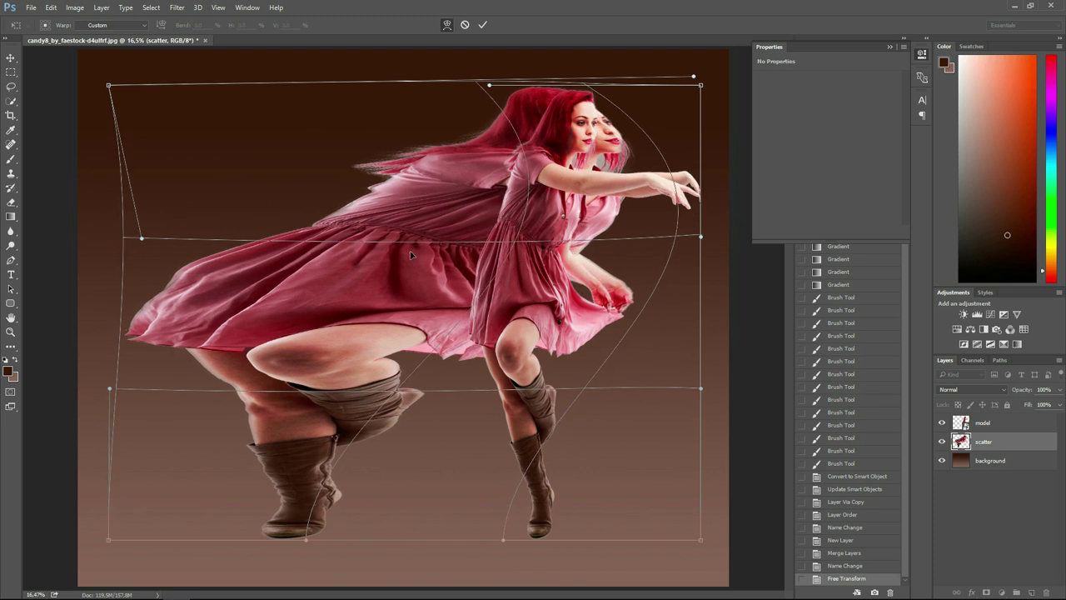
drag(611, 206, 616, 196)
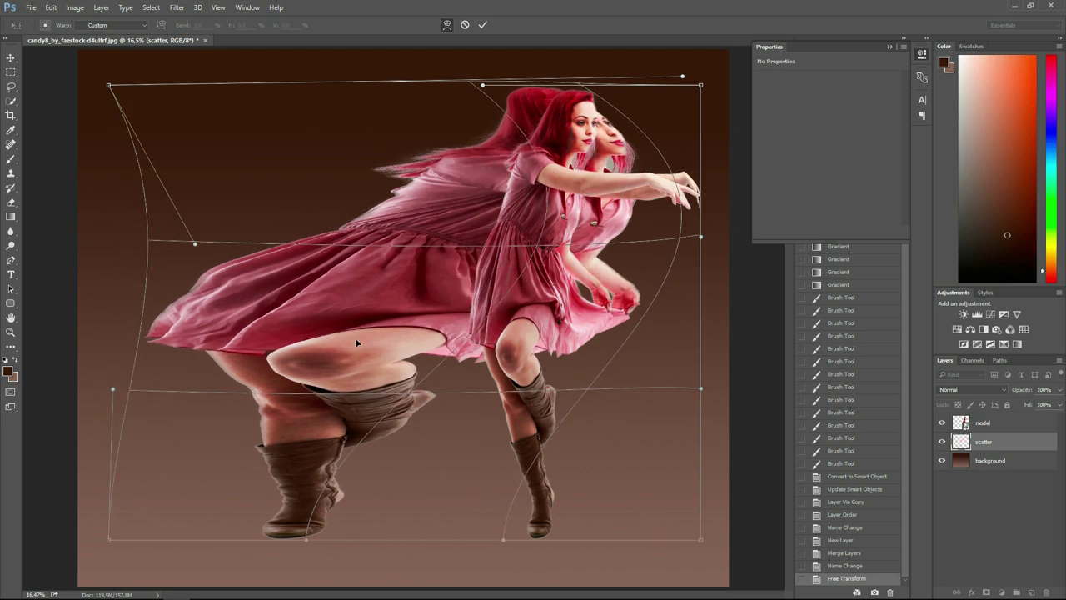
Bend the warp mesh so the scatter layer's dress trails farther out and its legs shift toward the model, and apply the warp
drag(164, 399, 127, 393)
drag(386, 403, 473, 434)
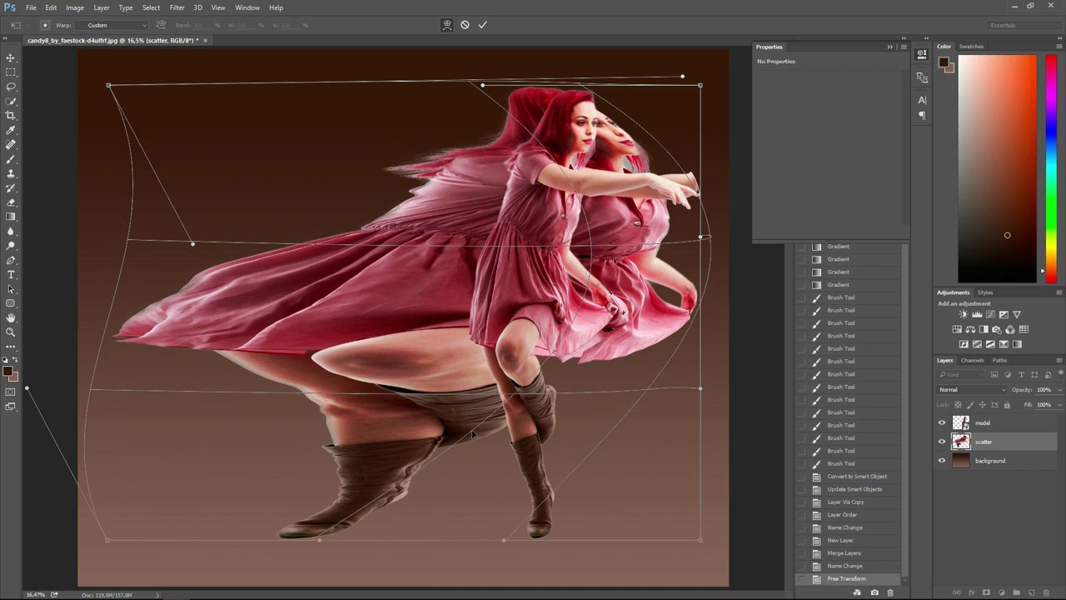
drag(394, 488, 433, 504)
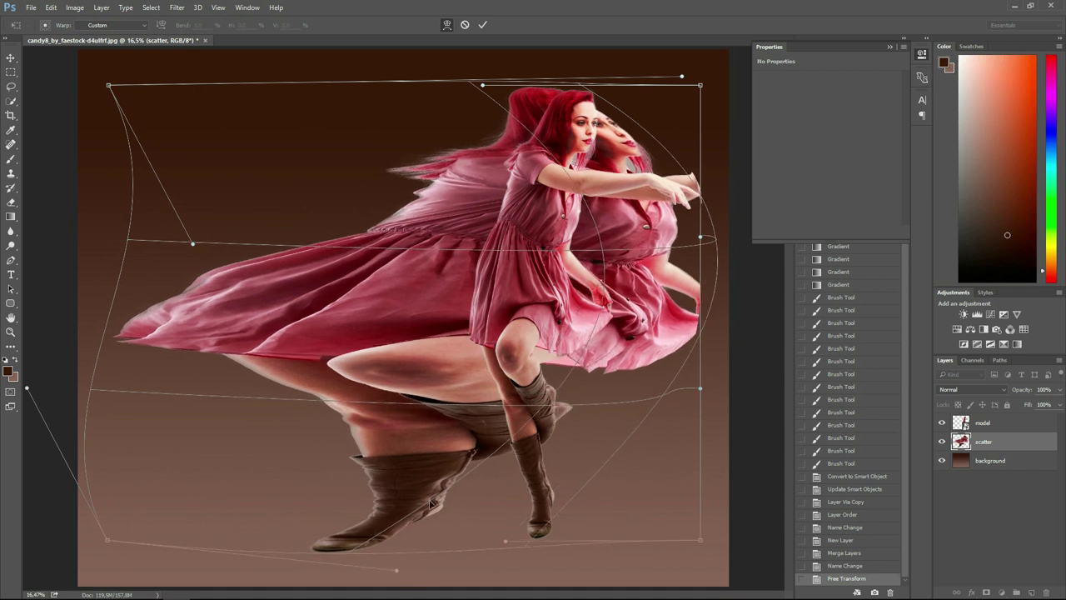
drag(683, 314, 636, 305)
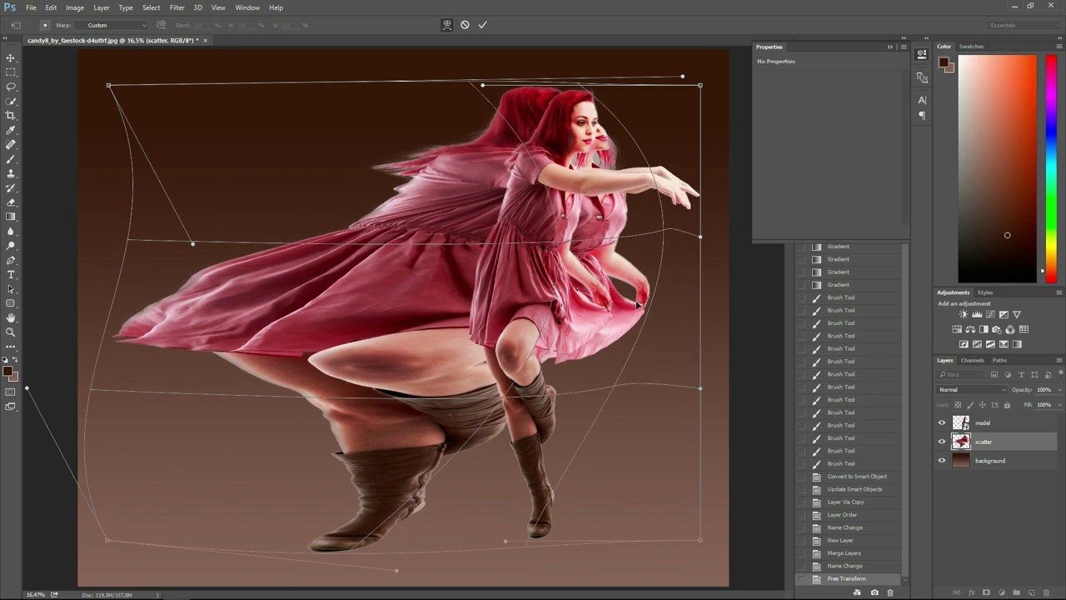
drag(504, 386, 515, 388)
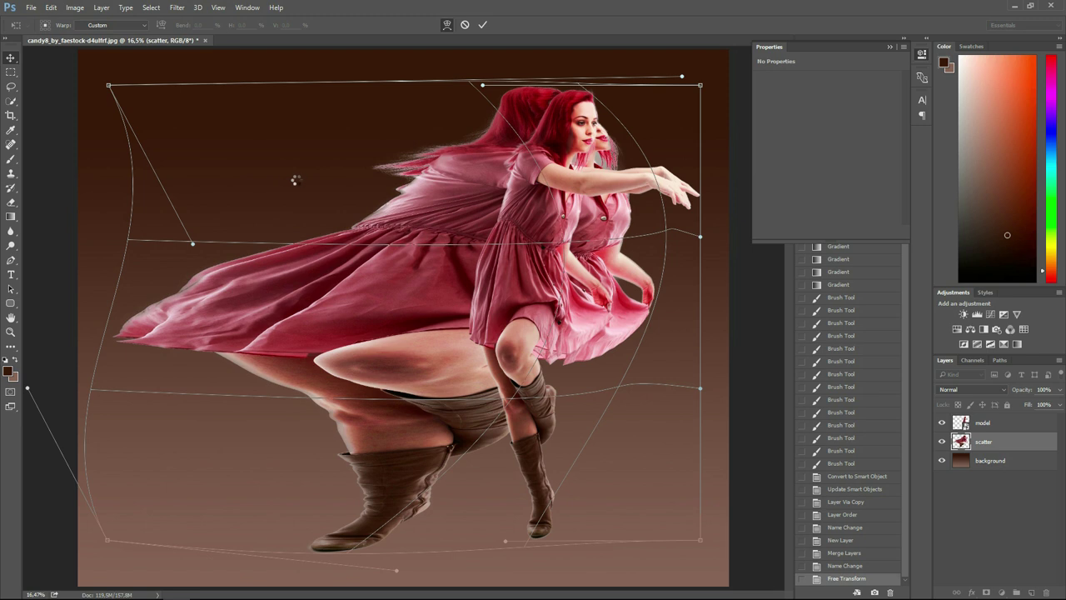
key(Return)
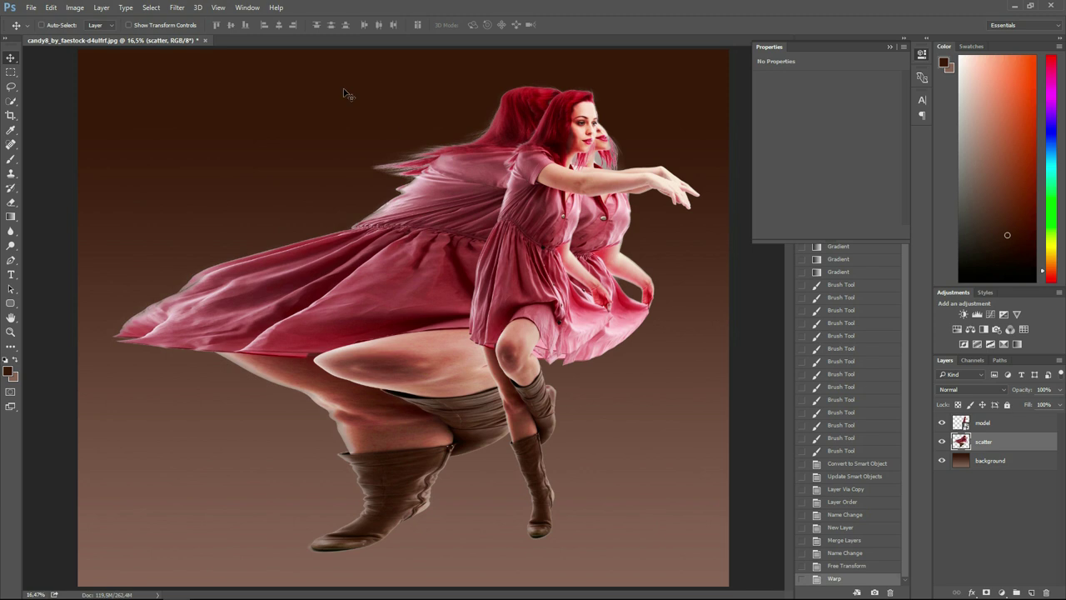
Liquify the scatter layer with a size 3194 brush, pushing the back, dress and legs outward away from the model
click(51, 7)
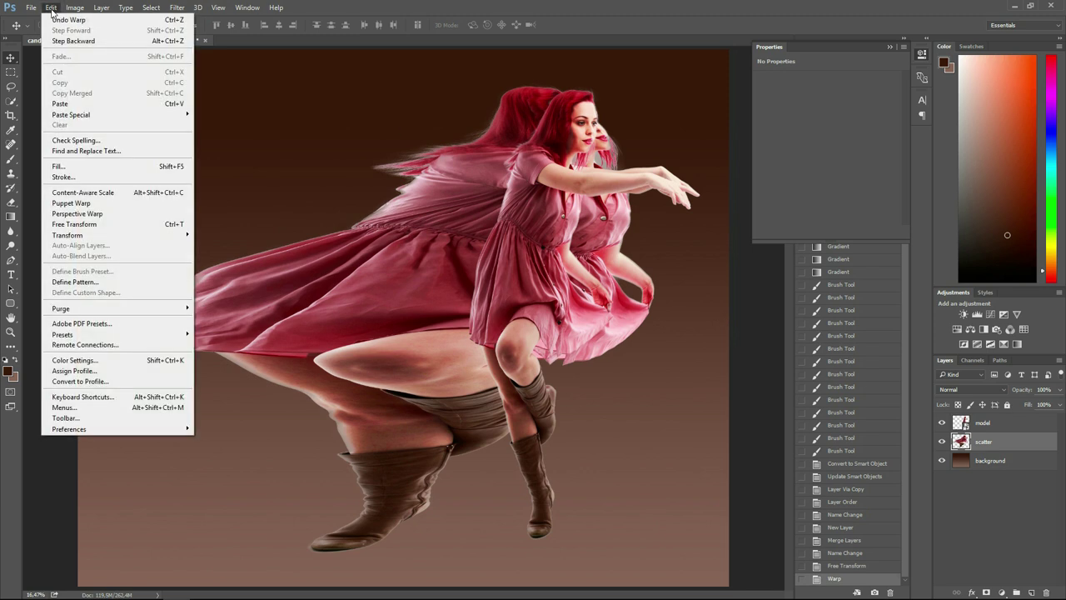
mouse_move(176, 7)
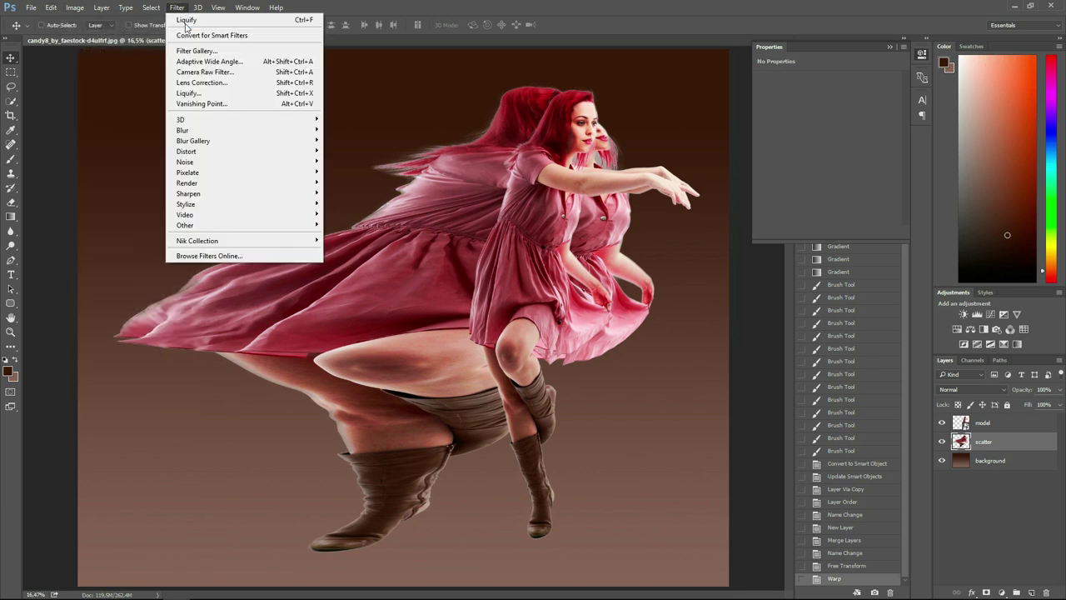
click(208, 95)
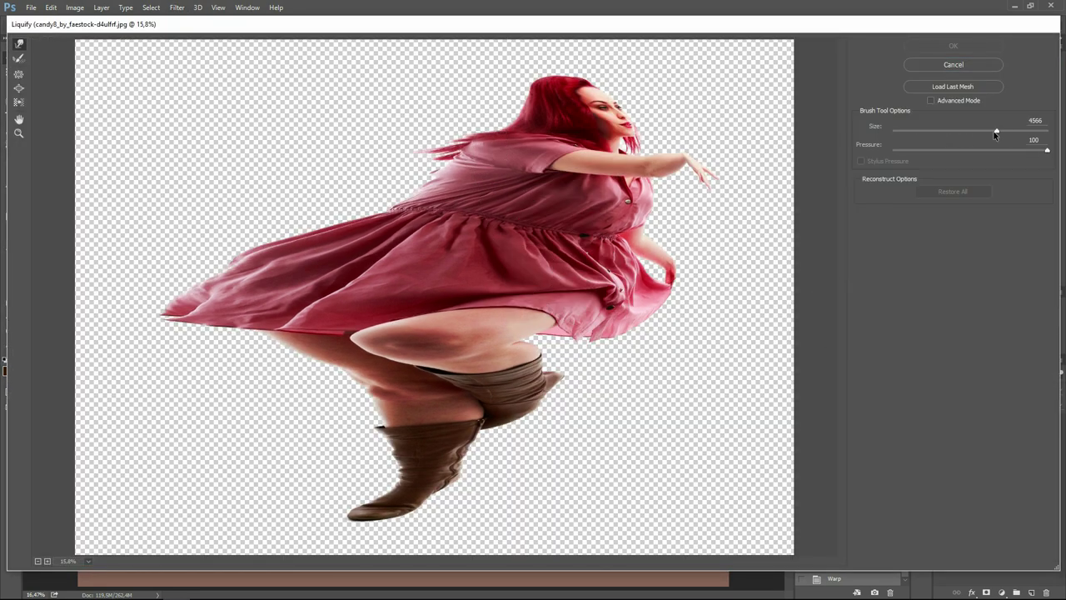
click(990, 131)
mouse_move(309, 178)
mouse_down()
mouse_move(369, 178)
mouse_move(331, 181)
mouse_move(291, 152)
mouse_move(445, 124)
mouse_move(248, 110)
mouse_move(291, 210)
mouse_move(267, 252)
mouse_move(219, 244)
mouse_move(375, 447)
mouse_move(202, 454)
mouse_move(274, 442)
mouse_move(207, 429)
mouse_move(379, 440)
mouse_move(417, 452)
mouse_move(411, 476)
mouse_move(297, 433)
mouse_move(214, 452)
mouse_up()
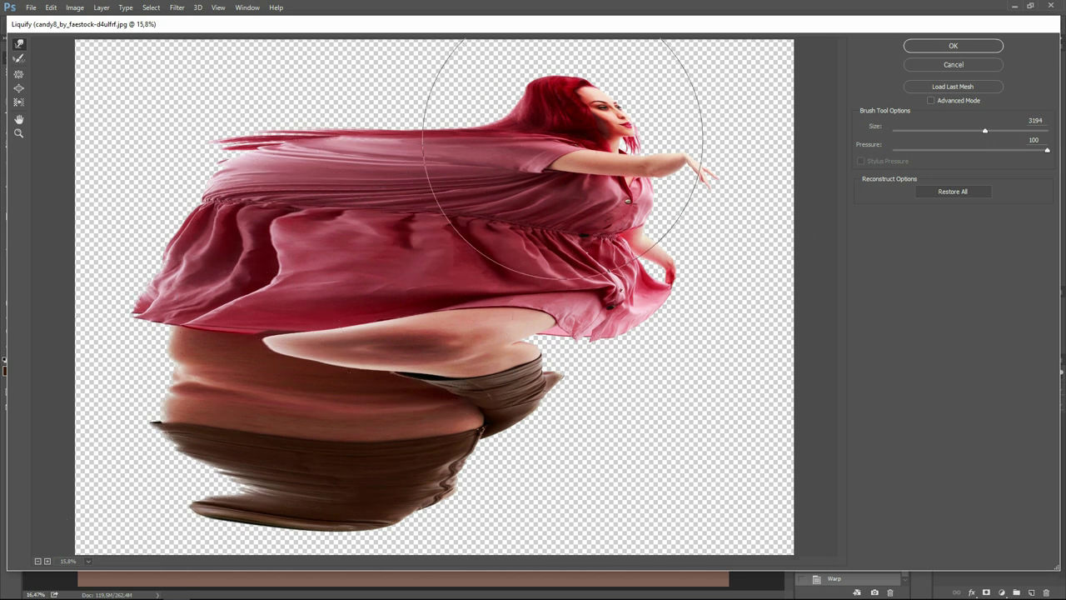
Smear the scatter figure's hair up and away from the face in Liquify, reducing the brush size to 1535
mouse_move(545, 140)
mouse_down()
mouse_move(433, 117)
mouse_move(512, 96)
mouse_move(413, 85)
mouse_move(523, 102)
mouse_move(484, 72)
mouse_move(519, 91)
mouse_move(511, 68)
mouse_move(458, 102)
mouse_move(369, 95)
mouse_up()
mouse_move(428, 142)
mouse_down()
mouse_move(288, 135)
mouse_move(267, 111)
mouse_up()
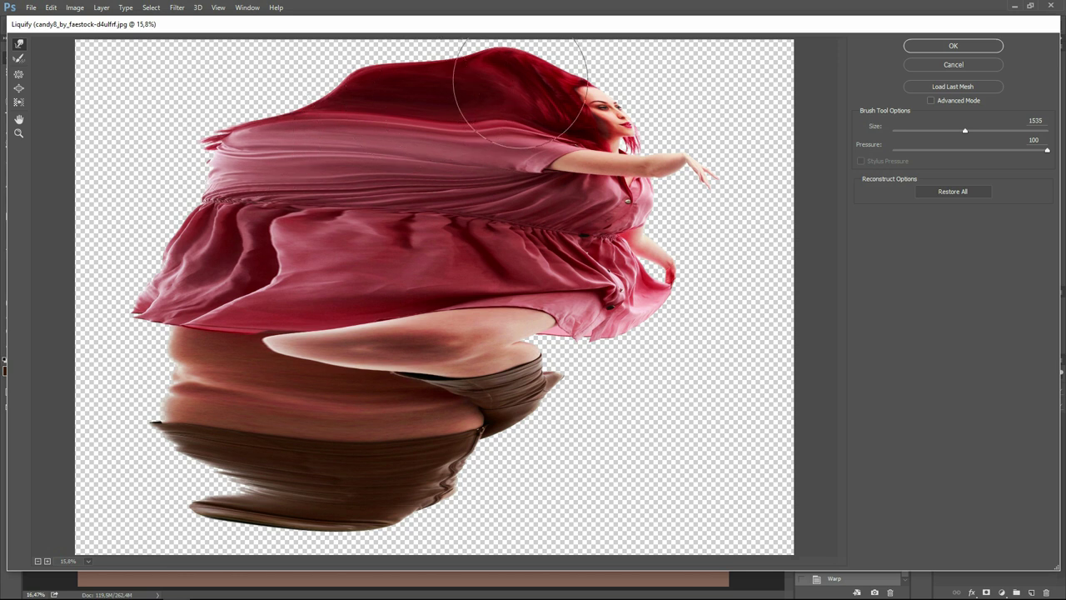
mouse_move(467, 98)
mouse_down()
mouse_move(375, 72)
mouse_move(374, 91)
mouse_move(236, 79)
mouse_up()
mouse_move(521, 88)
mouse_down()
mouse_move(511, 81)
mouse_move(547, 108)
mouse_move(566, 104)
mouse_move(505, 84)
mouse_move(500, 63)
mouse_up()
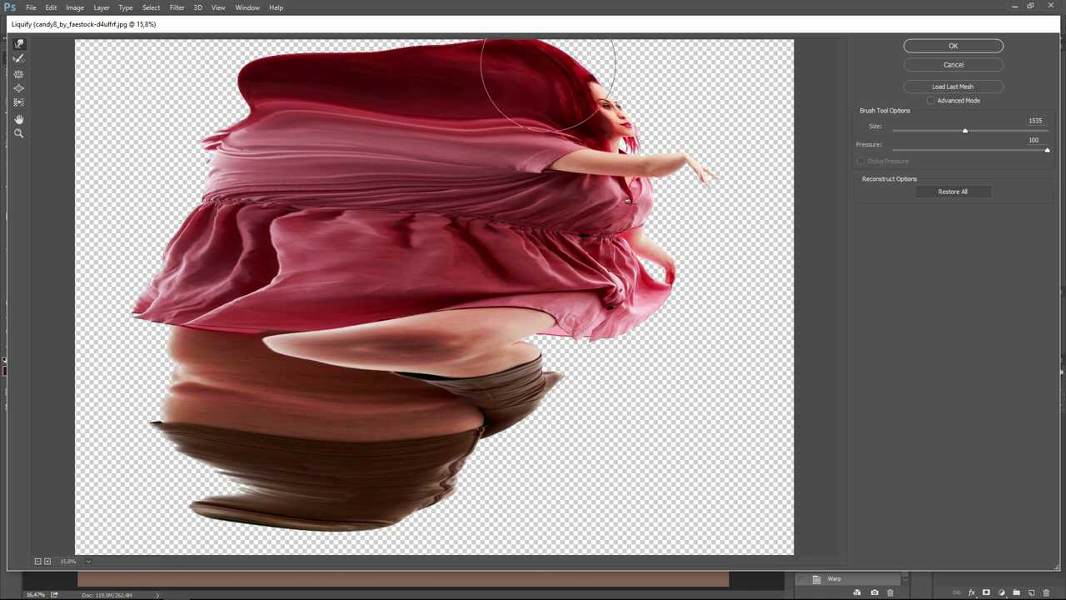
Smear the scatter layer's lower boot and outer leg edge, pull the knee toward the model, and apply the Liquify changes
mouse_move(414, 531)
mouse_down()
mouse_move(409, 492)
mouse_move(405, 505)
mouse_move(333, 480)
mouse_move(281, 483)
mouse_move(334, 492)
mouse_move(308, 514)
mouse_move(305, 464)
mouse_move(205, 478)
mouse_move(188, 492)
mouse_up()
mouse_move(313, 347)
mouse_down()
mouse_move(298, 326)
mouse_move(322, 344)
mouse_move(377, 323)
mouse_move(261, 340)
mouse_move(364, 350)
mouse_move(166, 341)
mouse_up()
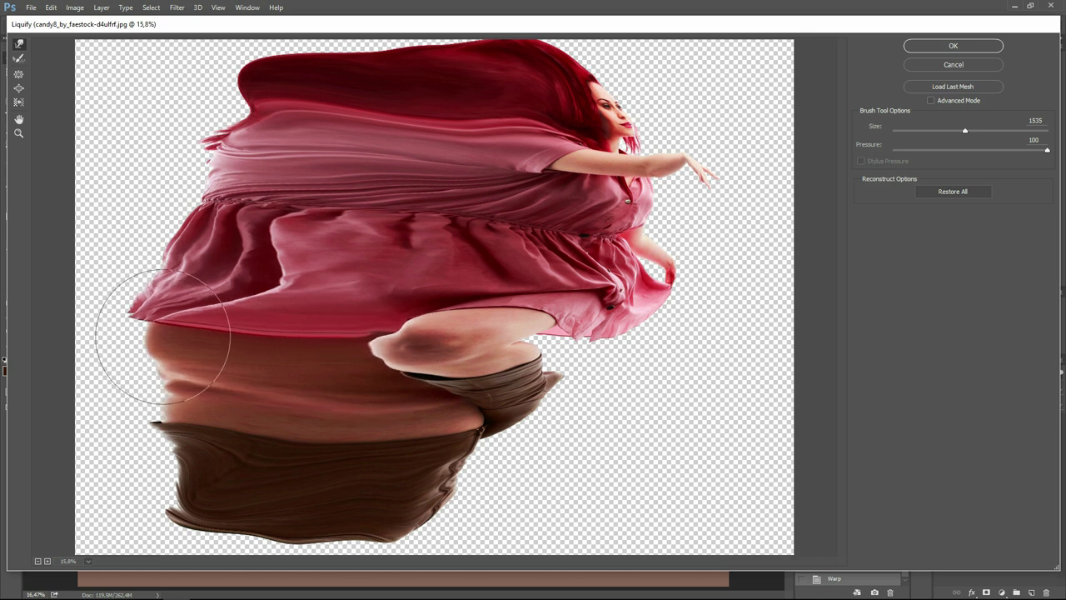
click(970, 48)
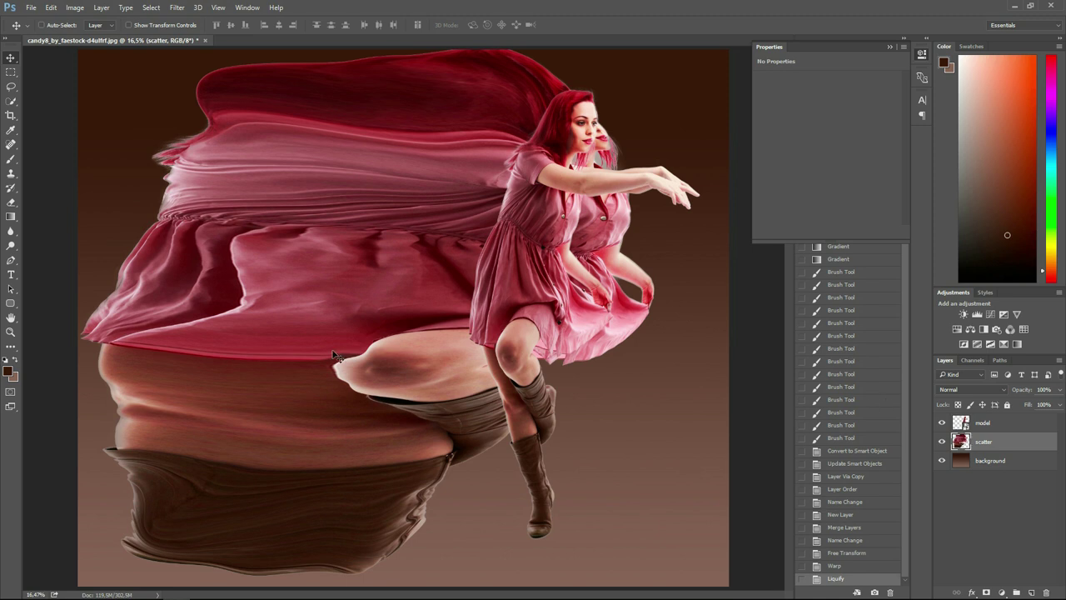
Liquify the scatter layer again to push the protruding knee and upper boot in behind the model, and apply it
click(178, 8)
click(209, 92)
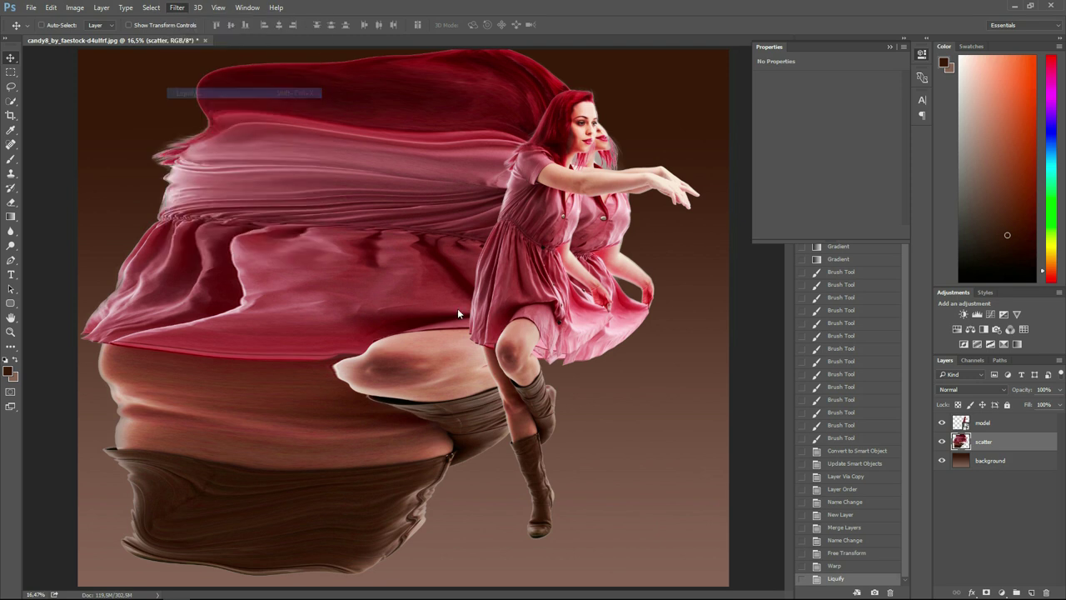
mouse_move(359, 357)
mouse_down()
mouse_move(487, 359)
mouse_move(489, 369)
mouse_up()
drag(417, 309, 486, 311)
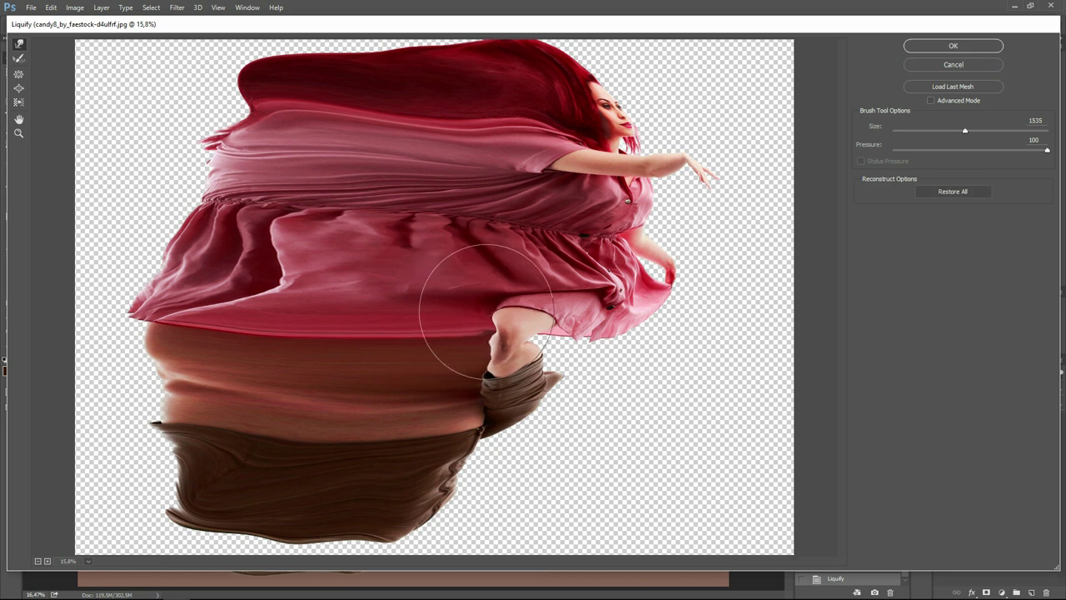
drag(440, 388, 503, 395)
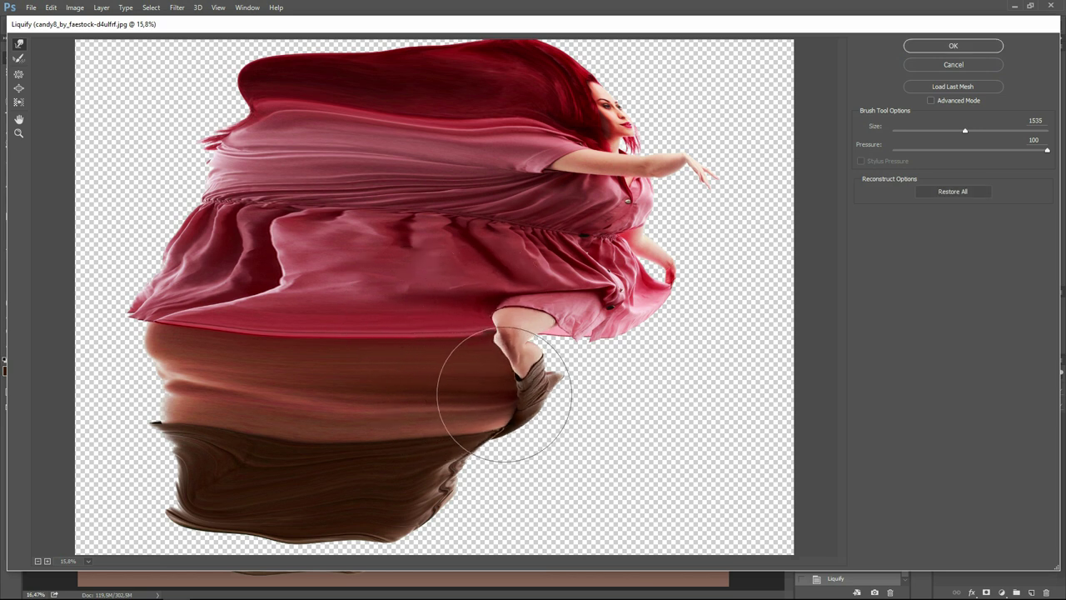
drag(453, 357, 479, 358)
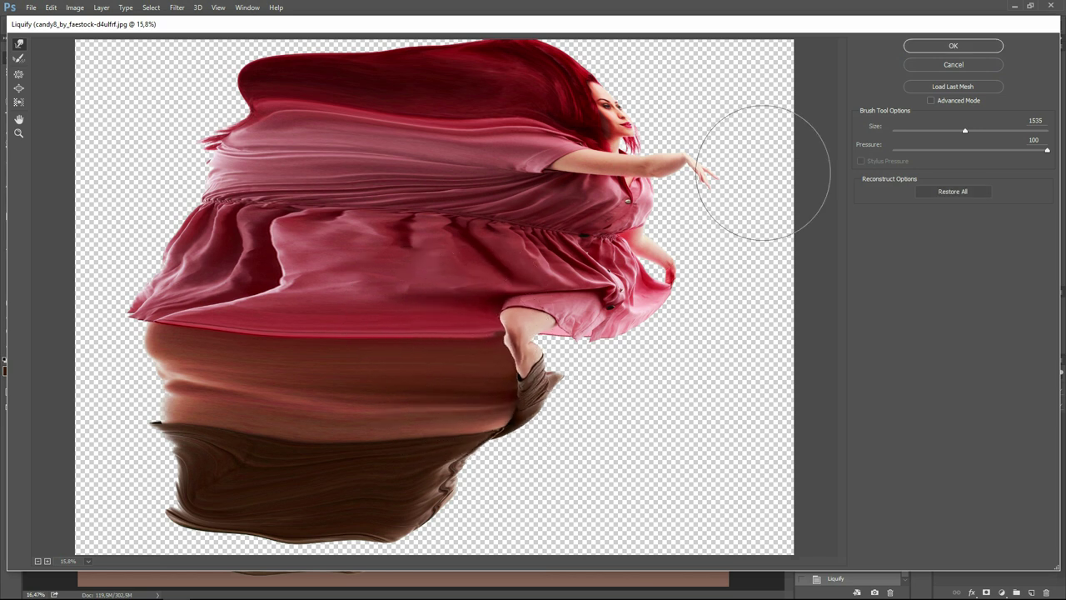
click(979, 46)
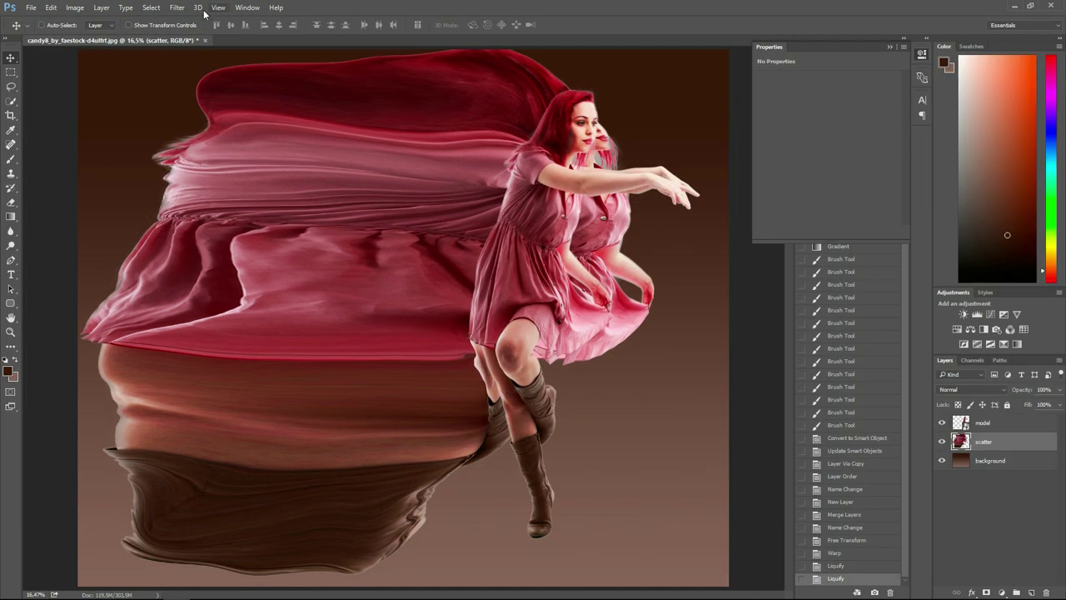
Run Liquify once more to push the scatter layer's remaining knee and shin fully behind the model's legs
click(178, 8)
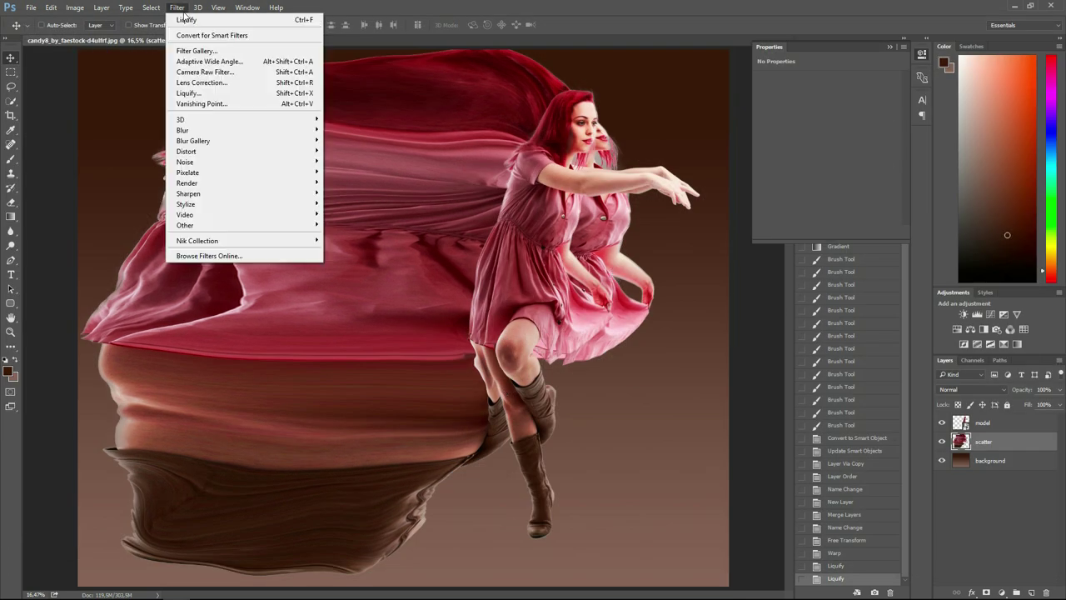
click(219, 93)
mouse_move(477, 337)
mouse_down()
mouse_move(469, 322)
mouse_move(490, 333)
mouse_up()
mouse_move(463, 366)
mouse_down()
mouse_move(444, 369)
mouse_move(545, 373)
mouse_move(503, 408)
mouse_move(527, 413)
mouse_move(505, 333)
mouse_move(525, 326)
mouse_up()
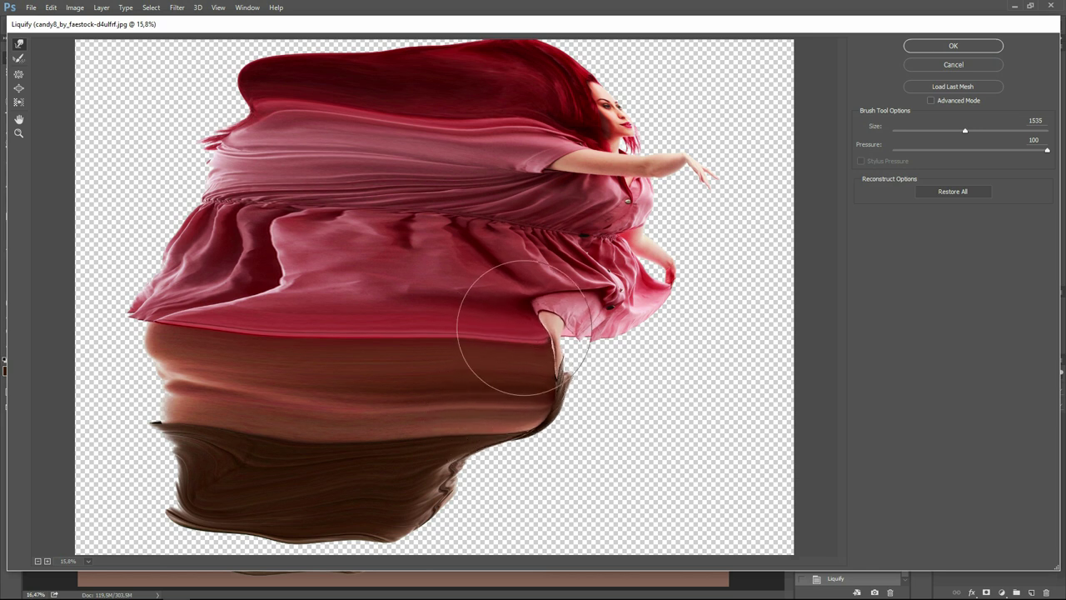
click(950, 45)
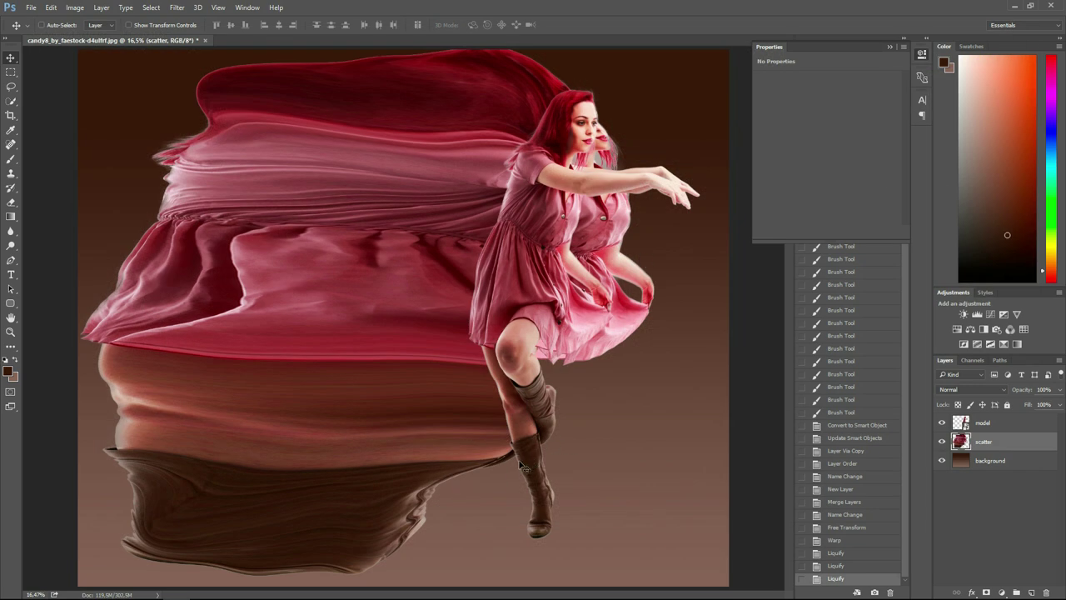
Extend the scatter layer's dark boot smear across to the model's lower boot with Liquify and apply it
click(179, 10)
click(220, 92)
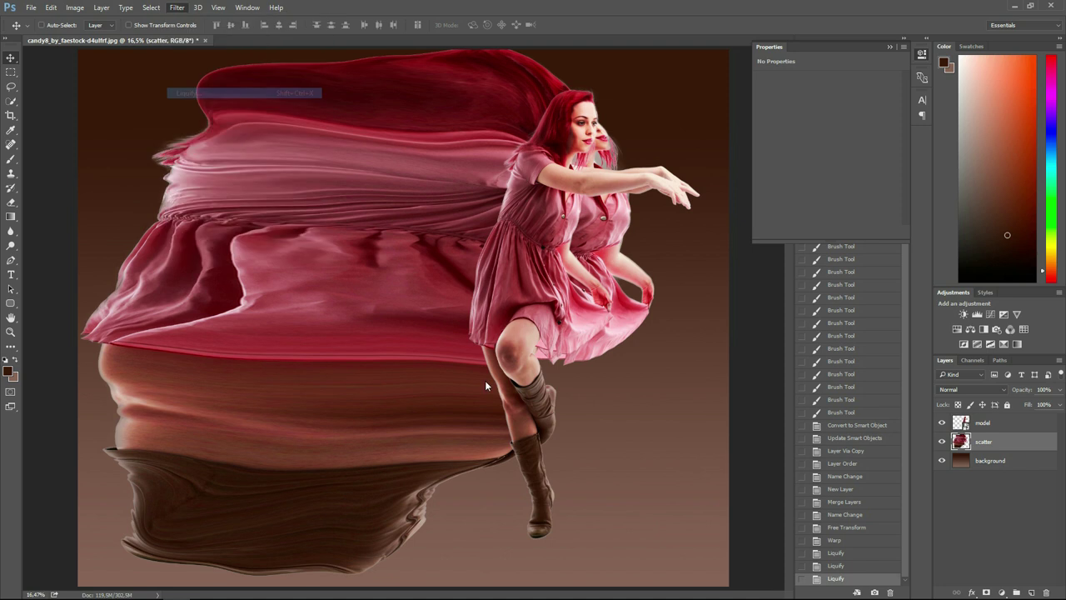
drag(445, 457, 583, 469)
mouse_move(428, 475)
mouse_down()
mouse_move(487, 508)
mouse_move(524, 492)
mouse_move(536, 500)
mouse_move(512, 488)
mouse_move(534, 495)
mouse_up()
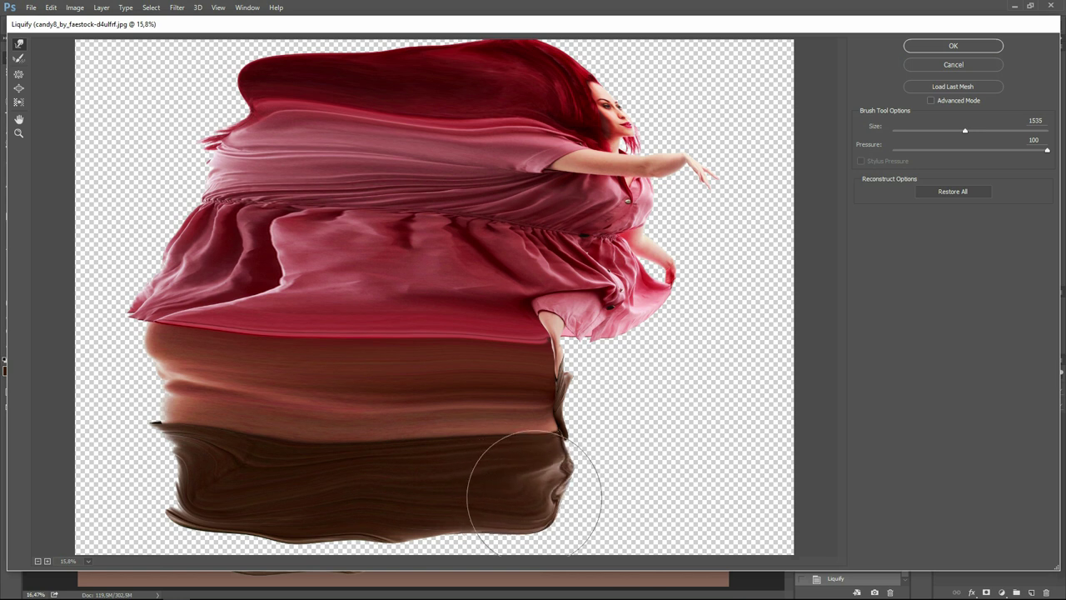
mouse_move(485, 535)
mouse_down()
mouse_move(435, 511)
mouse_move(405, 524)
mouse_move(537, 513)
mouse_up()
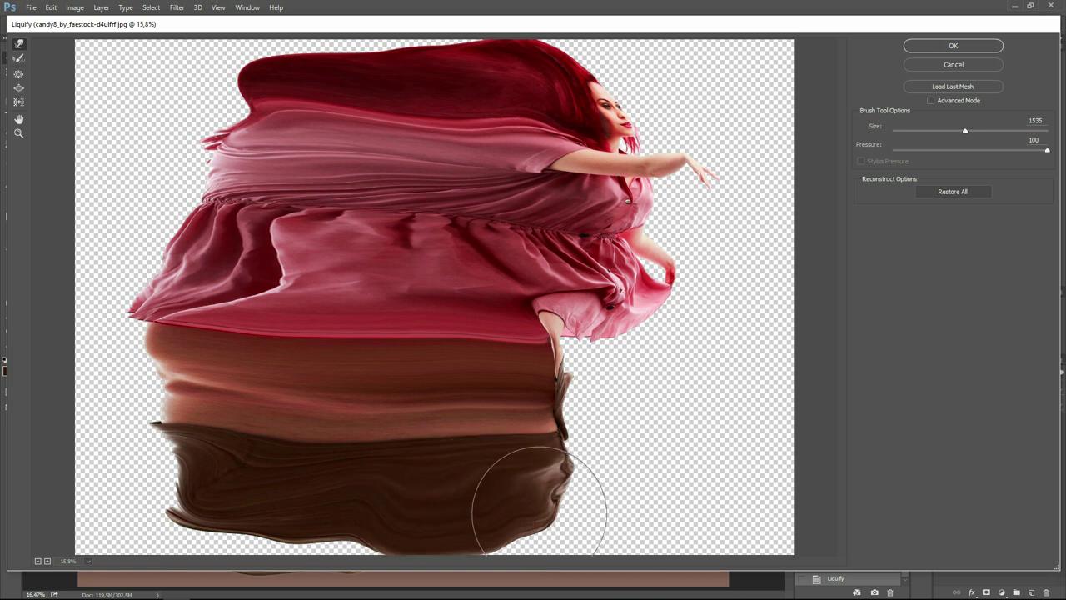
click(940, 46)
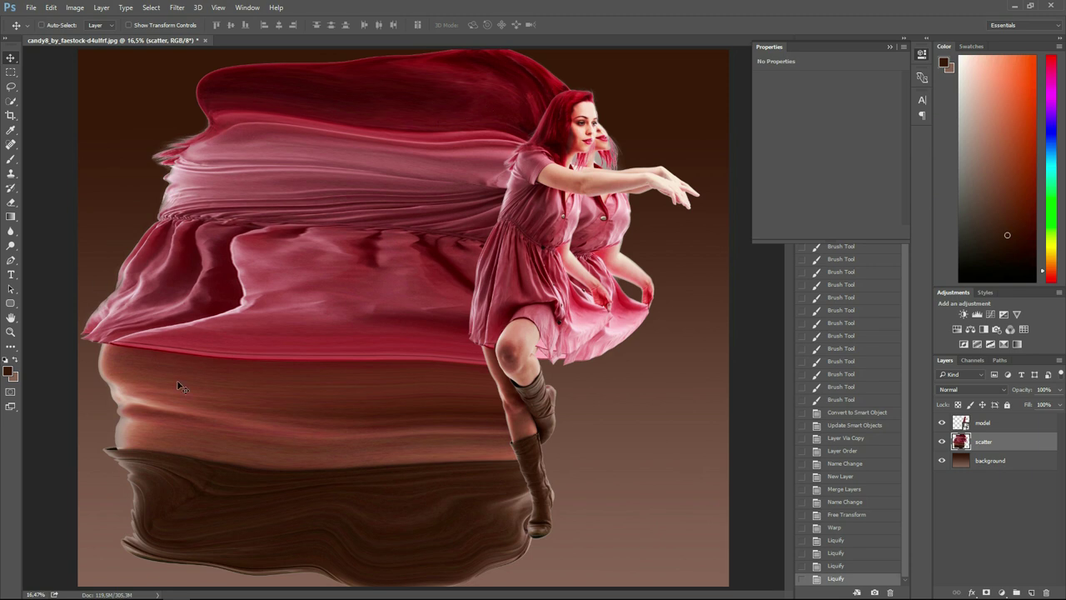
Add a layer mask to the scatter layer and fill it with black to hide the layer
click(986, 592)
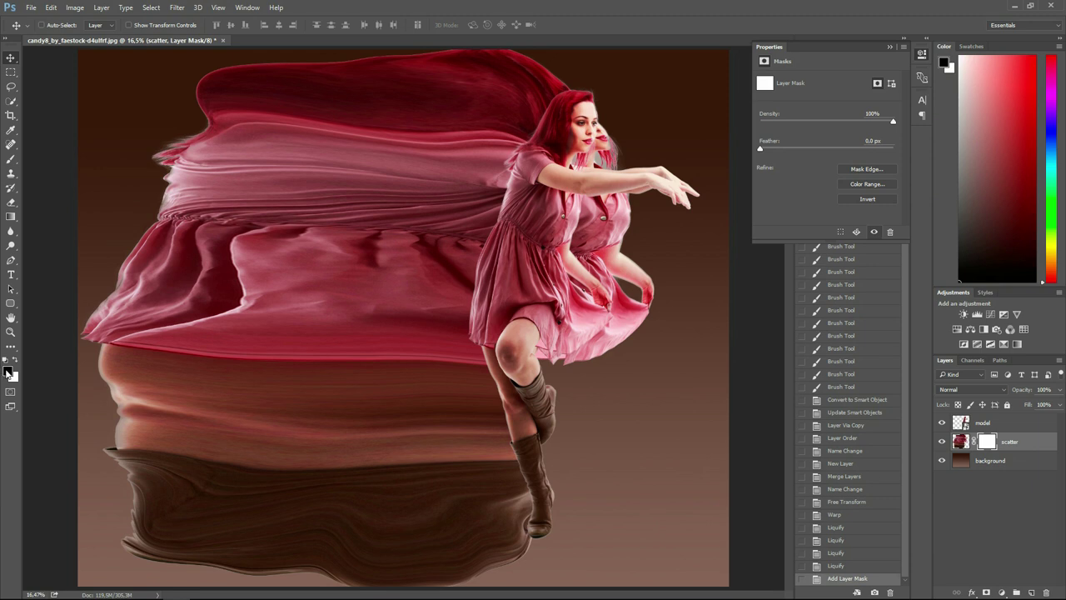
key(x)
key(x)
key(alt+BackSpace)
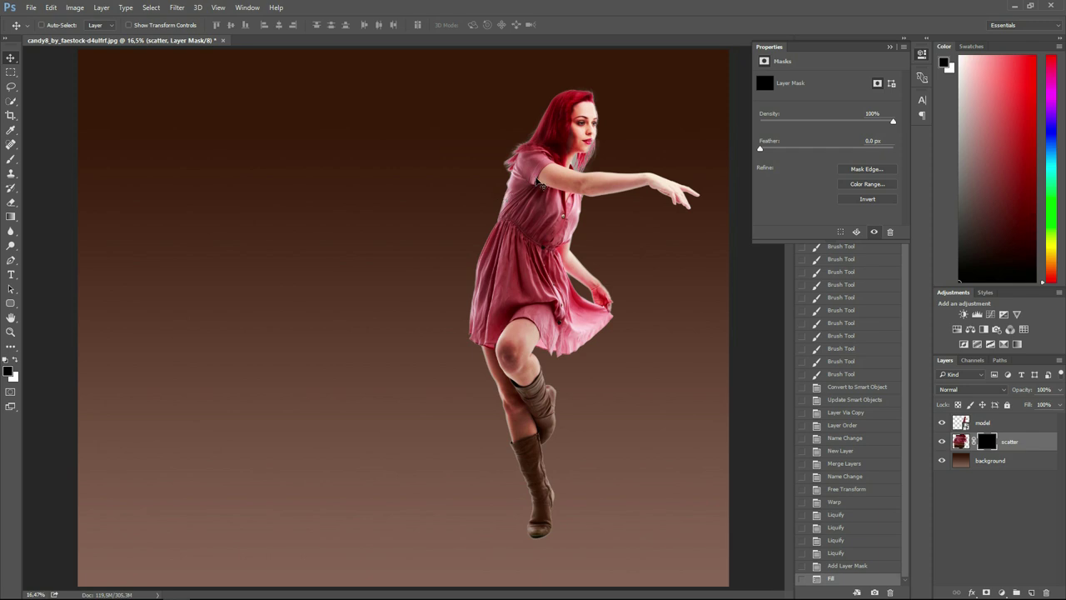
Load the brush set "Glossy Blood Splatter (1250 pixels).abr" for the Brush tool
key(b)
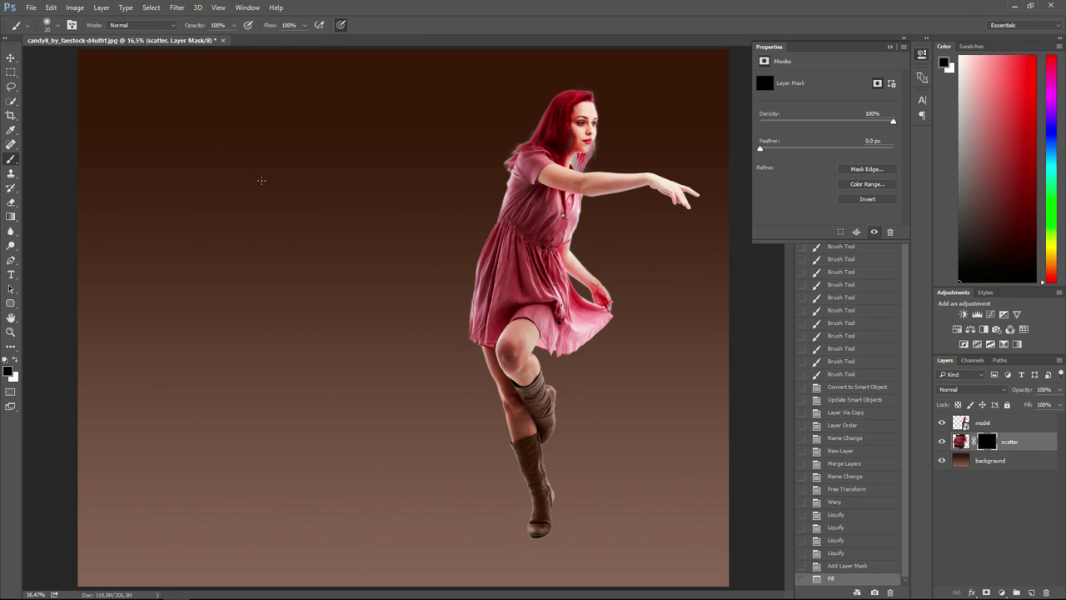
right_click(464, 259)
click(759, 225)
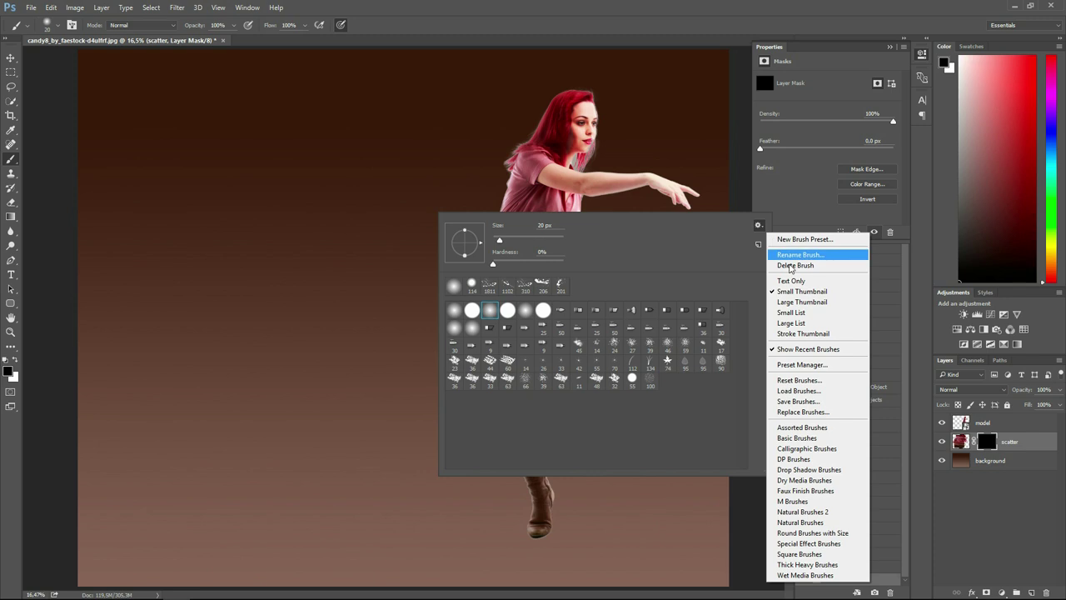
click(798, 392)
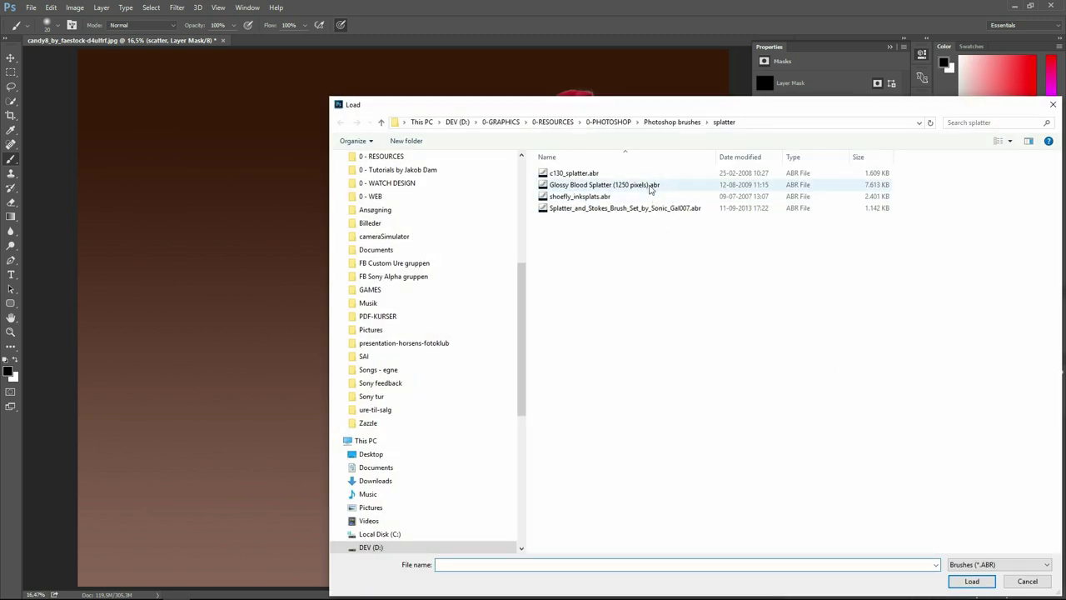
click(650, 186)
click(658, 208)
click(650, 185)
click(658, 208)
click(654, 186)
click(660, 208)
click(656, 185)
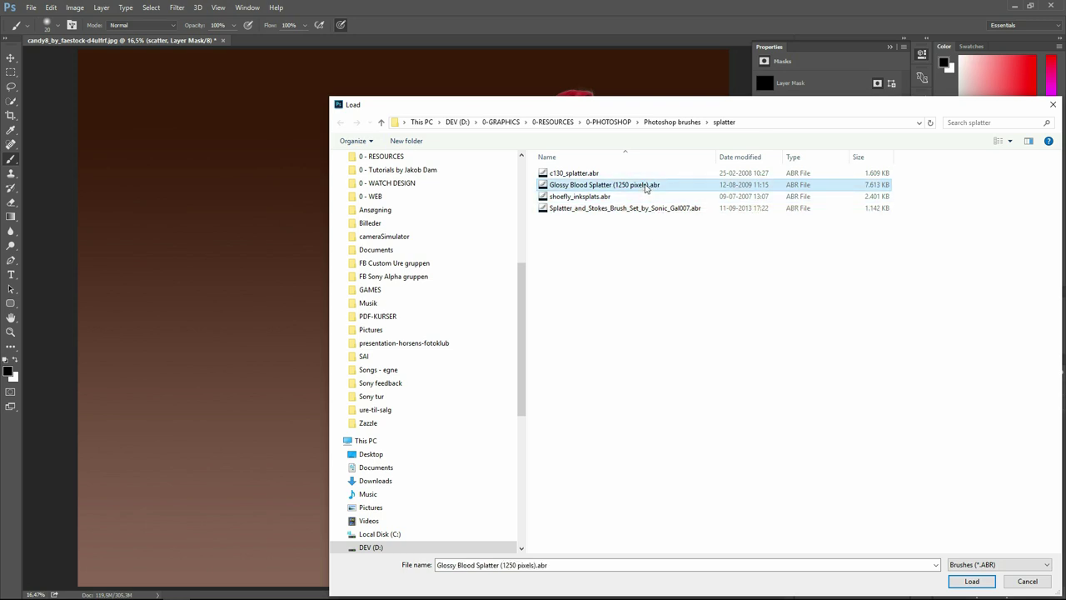
double_click(645, 186)
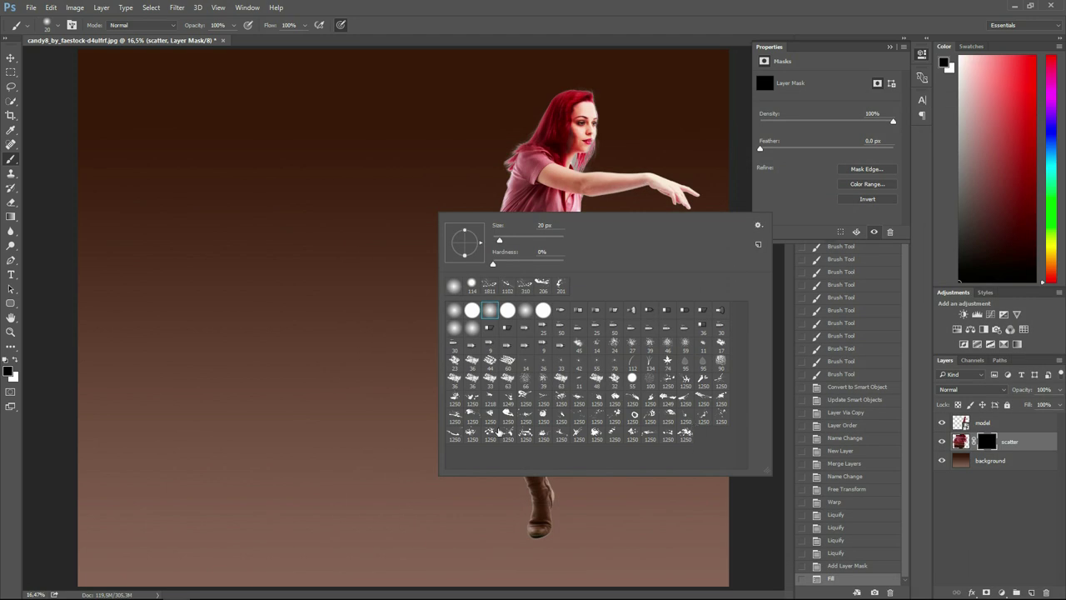
Load the brush set "Splatter_and_Stokes_Brush_Set_by_Sonic_Gal007.abr" and enlarge the brush picker to fit all brushes
click(758, 228)
click(795, 391)
click(607, 209)
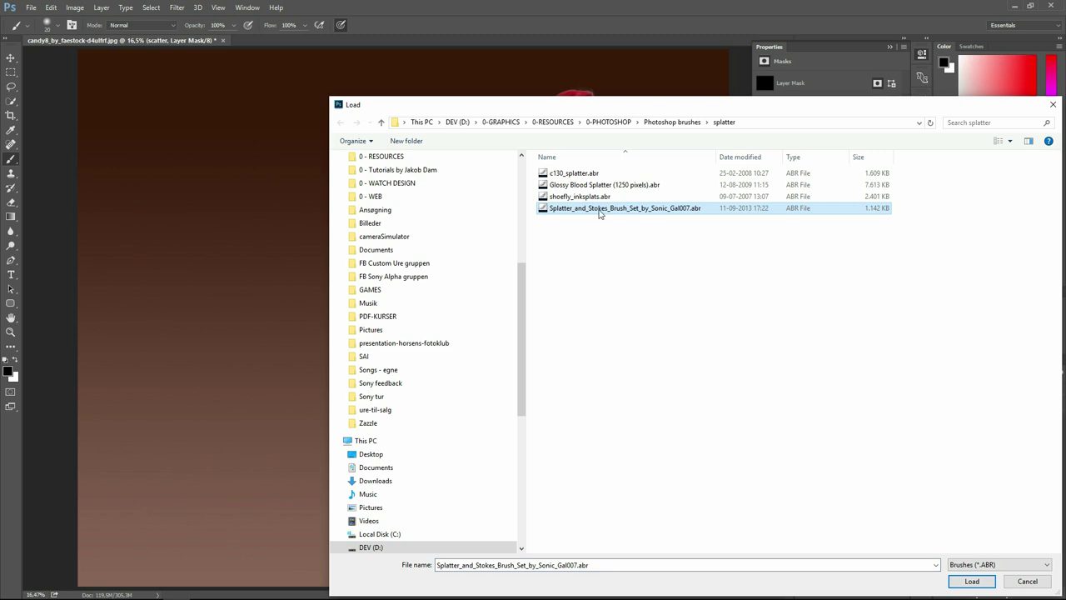
double_click(599, 209)
scroll(690, 414, down, 1)
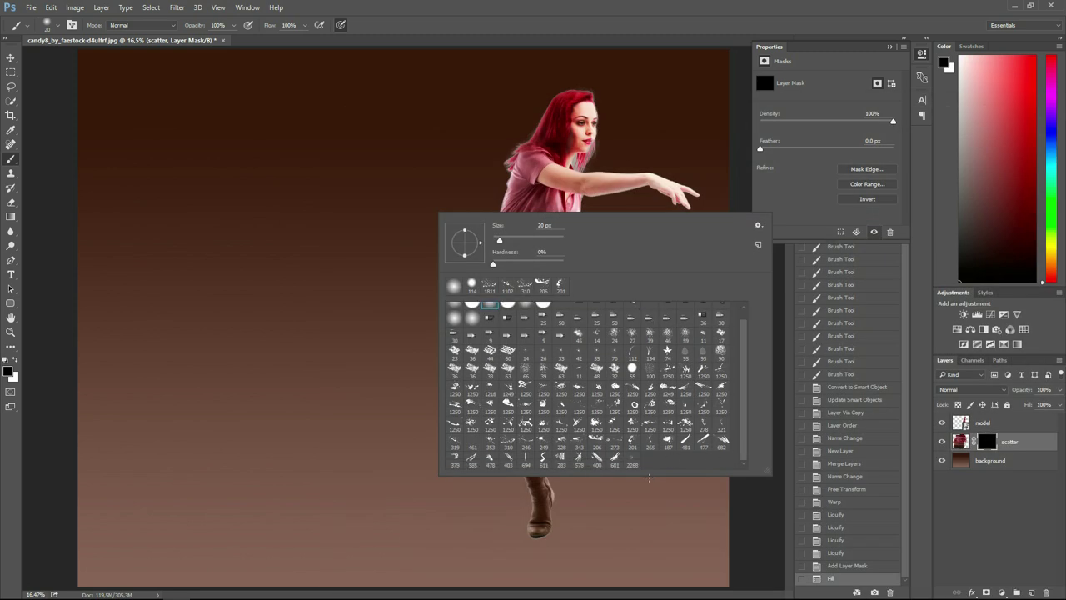
drag(769, 470, 776, 522)
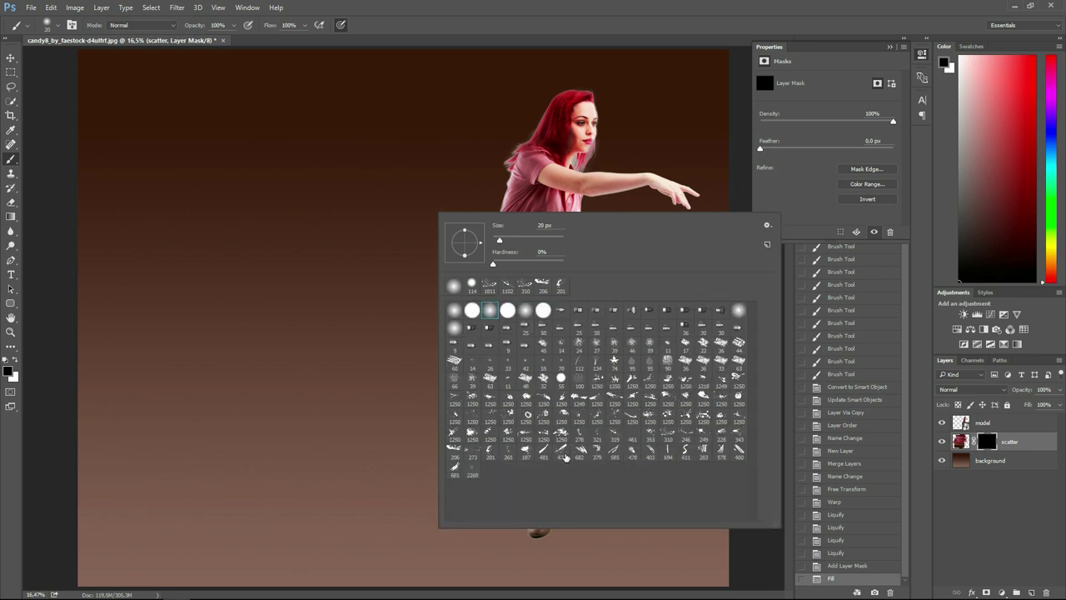
Choose a 1250 px splatter brush and try it in black on the scatter mask beside the woman's shoulder
click(456, 451)
click(669, 431)
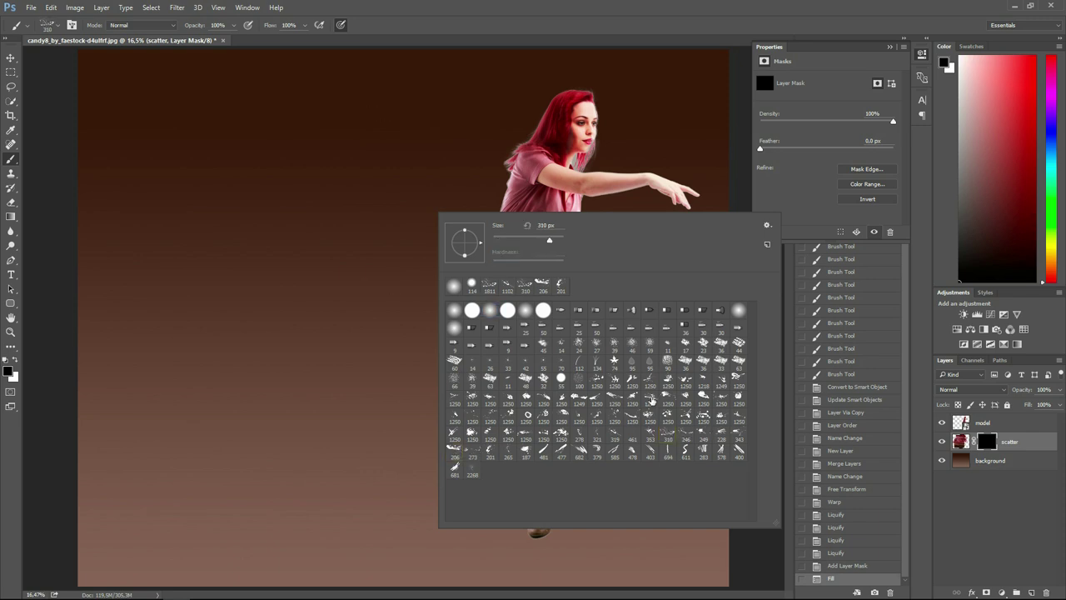
click(651, 423)
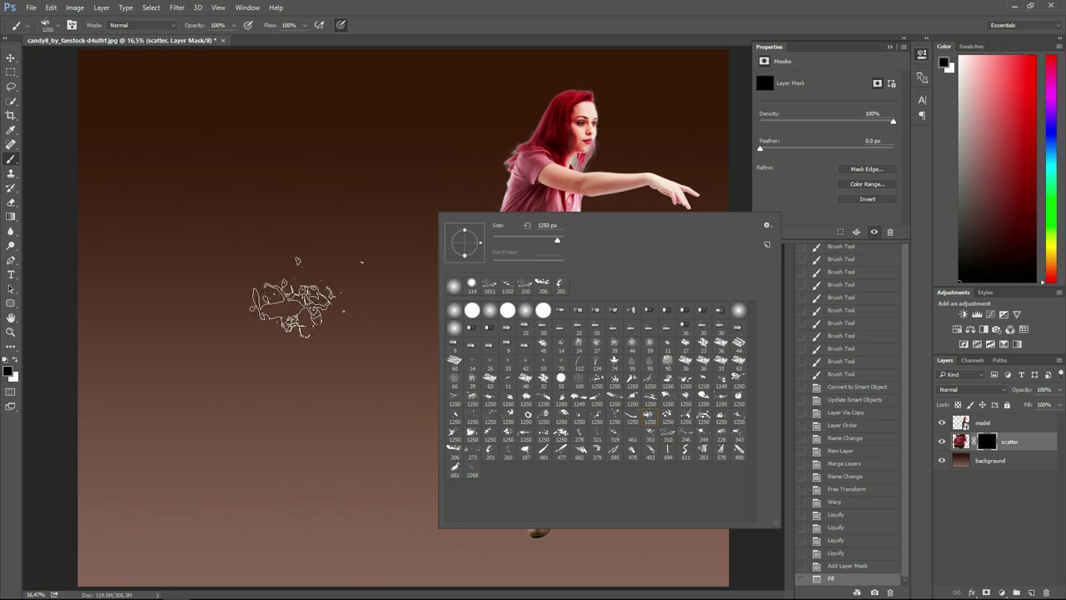
click(666, 415)
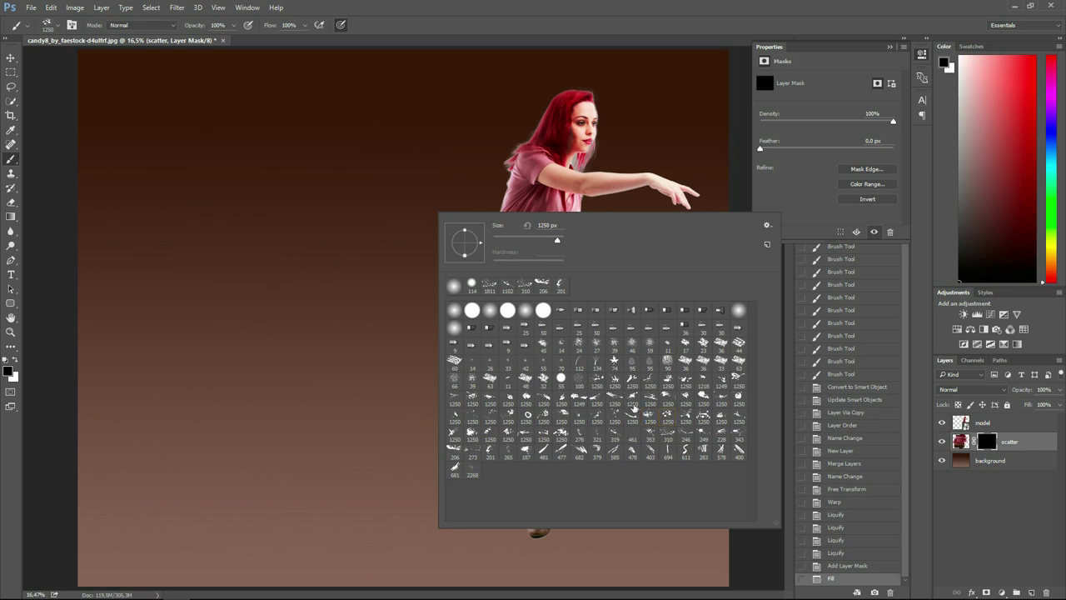
mouse_move(470, 121)
mouse_down()
mouse_move(459, 308)
mouse_move(454, 196)
mouse_up()
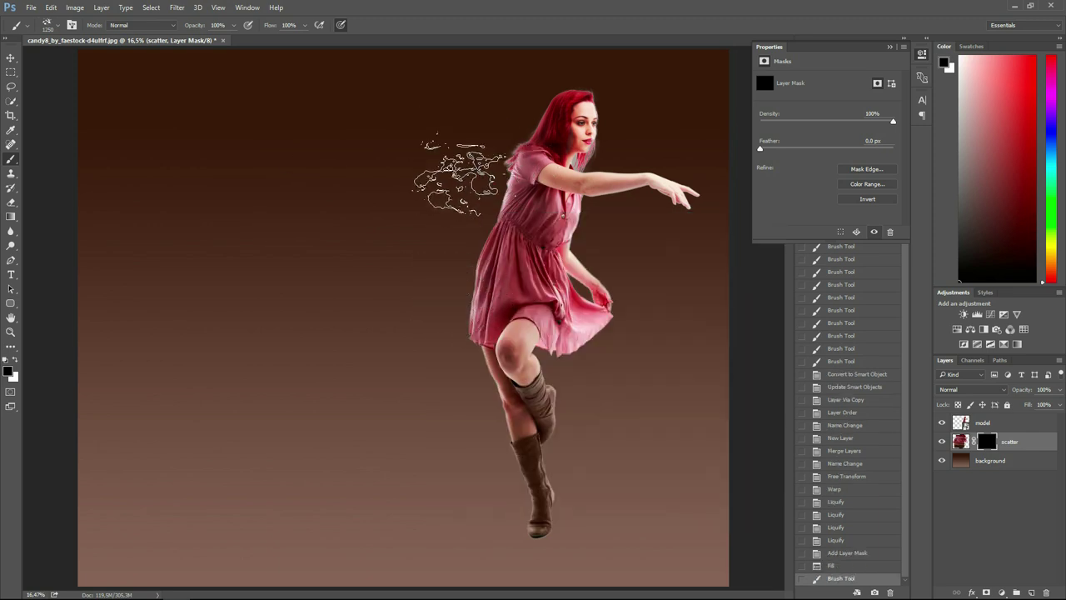
Switch to white and reveal scatter pieces behind the hair at 1250 px and behind the upper arm with the brush rotated at 511 px
key(x)
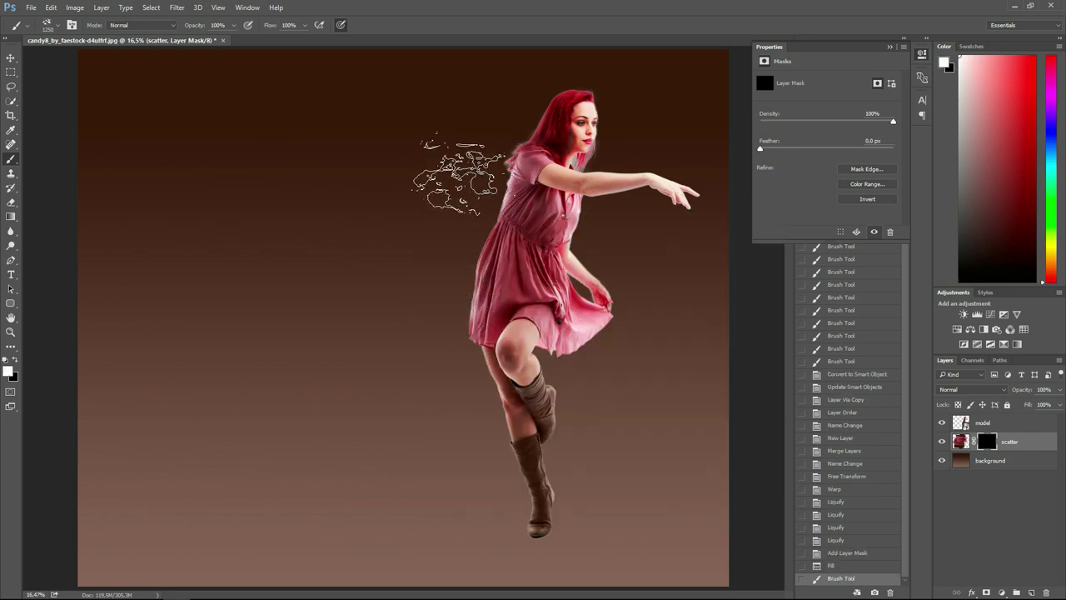
key(x)
key(x)
key(x)
key(x)
key(x)
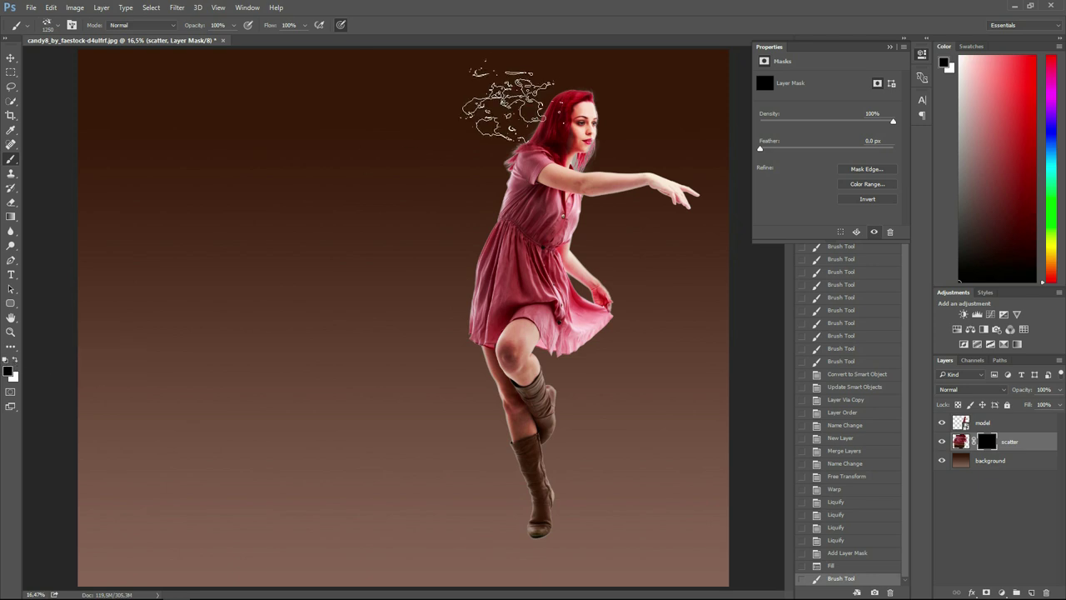
key(x)
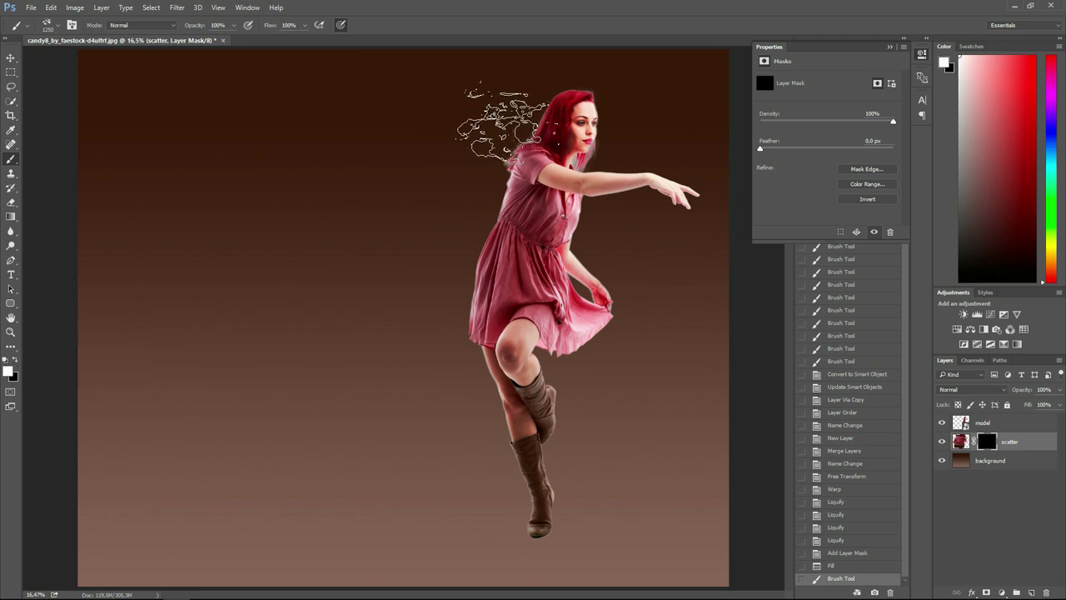
click(509, 123)
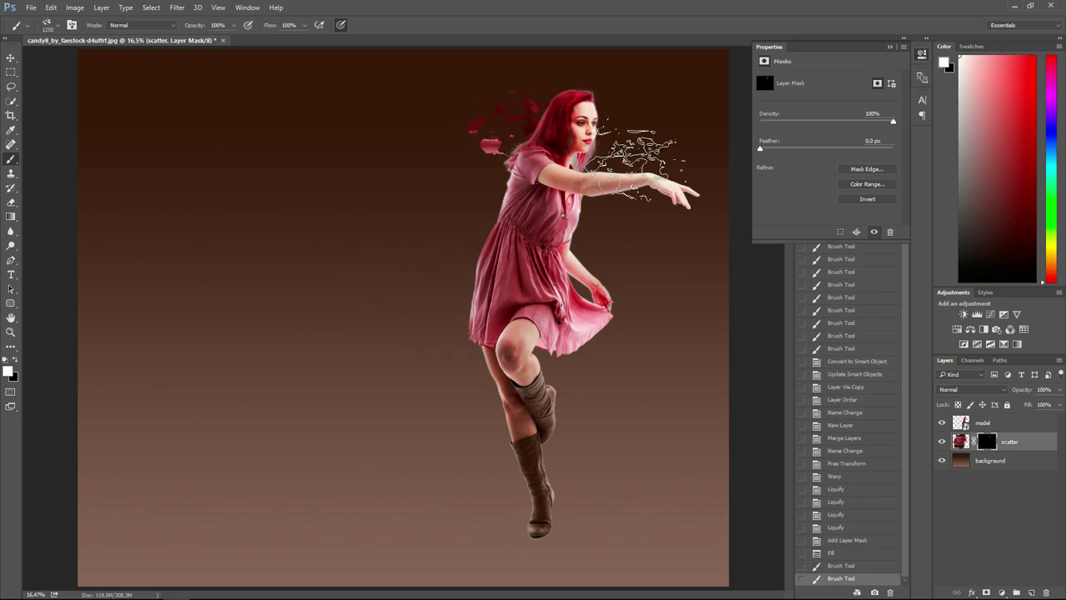
right_click(455, 235)
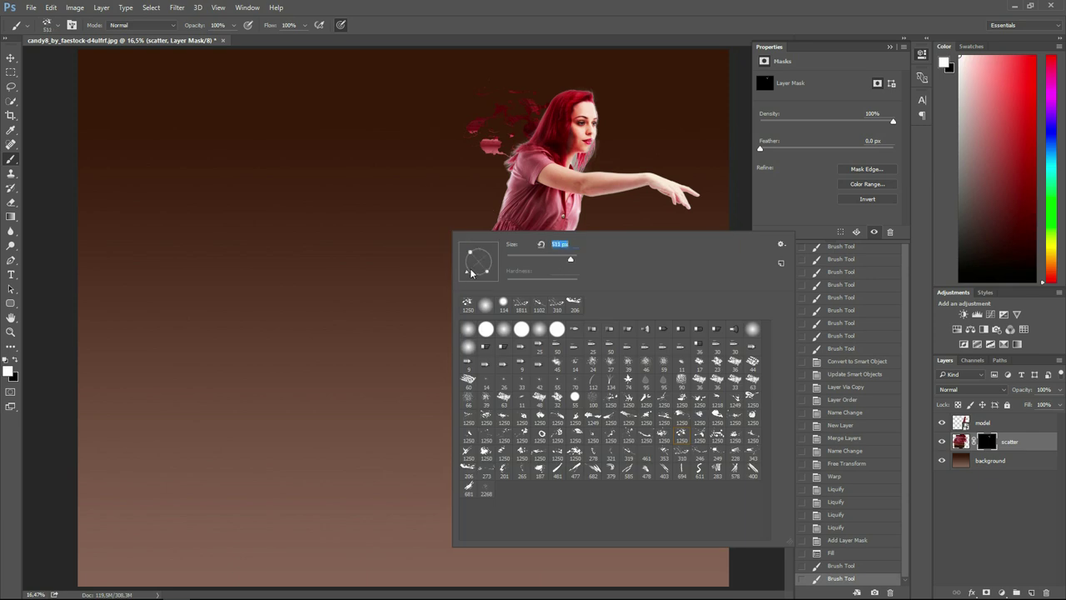
click(488, 195)
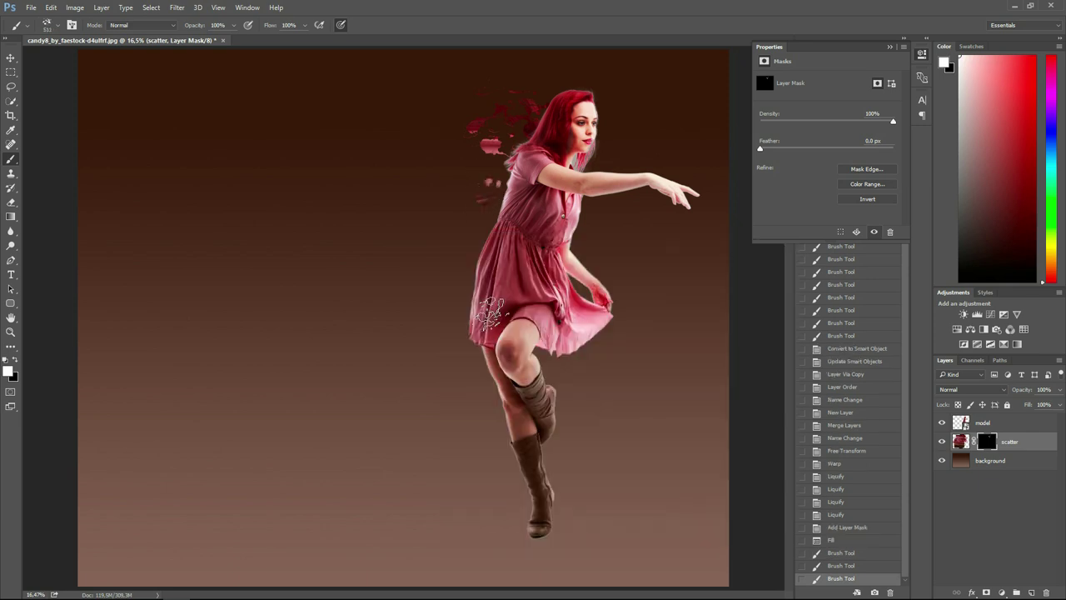
click(400, 216)
click(431, 278)
click(433, 348)
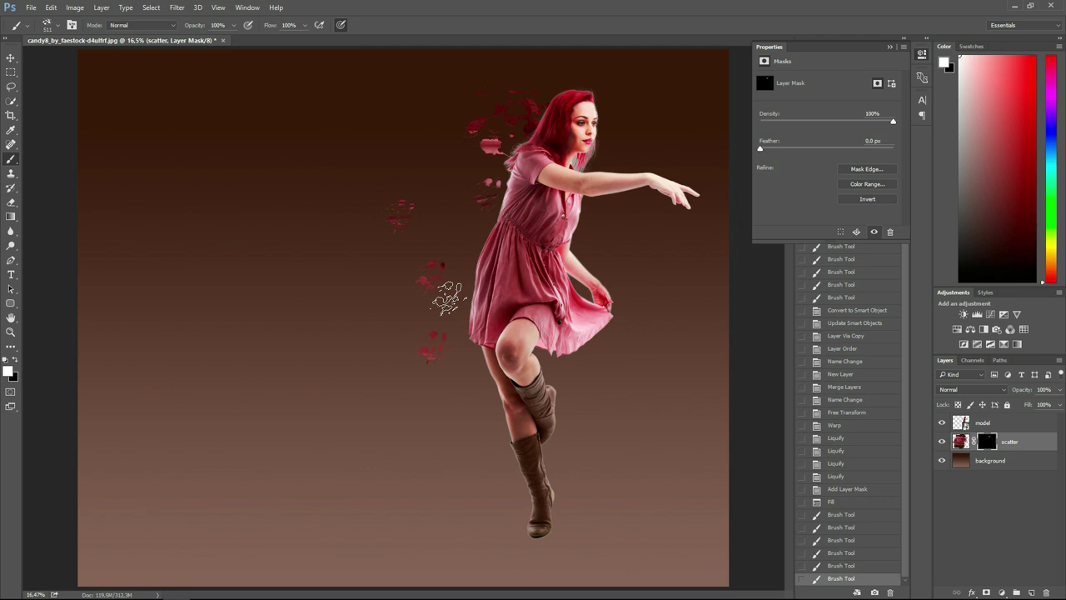
key(ctrl+alt+z)
key(ctrl+alt+z)
key(ctrl+alt+z)
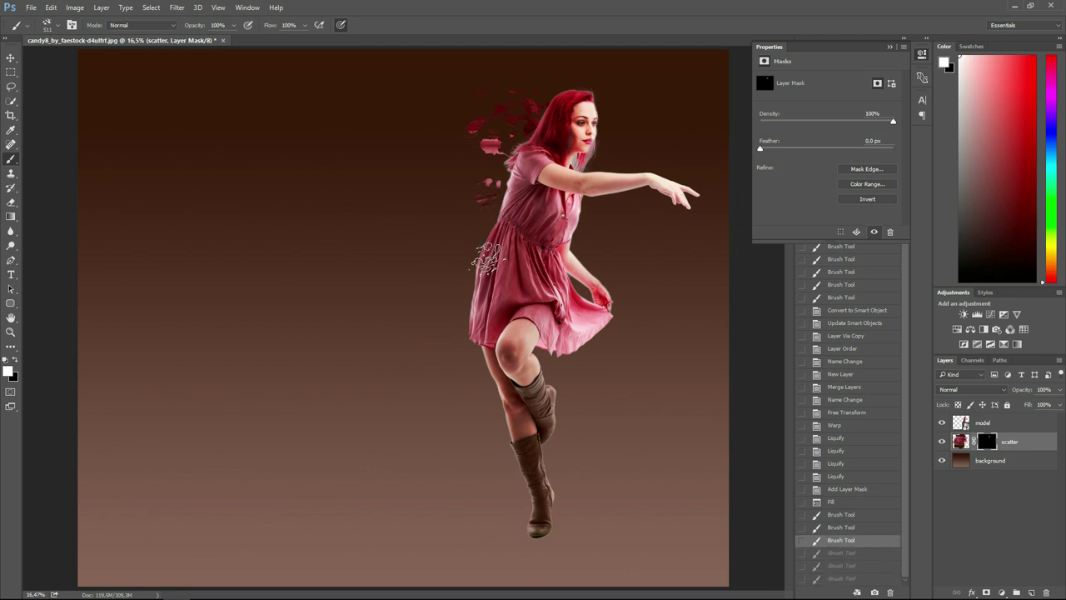
Reveal scatter pieces behind the woman's waist with two different 1250 px splatter brushes in white on the mask
right_click(638, 410)
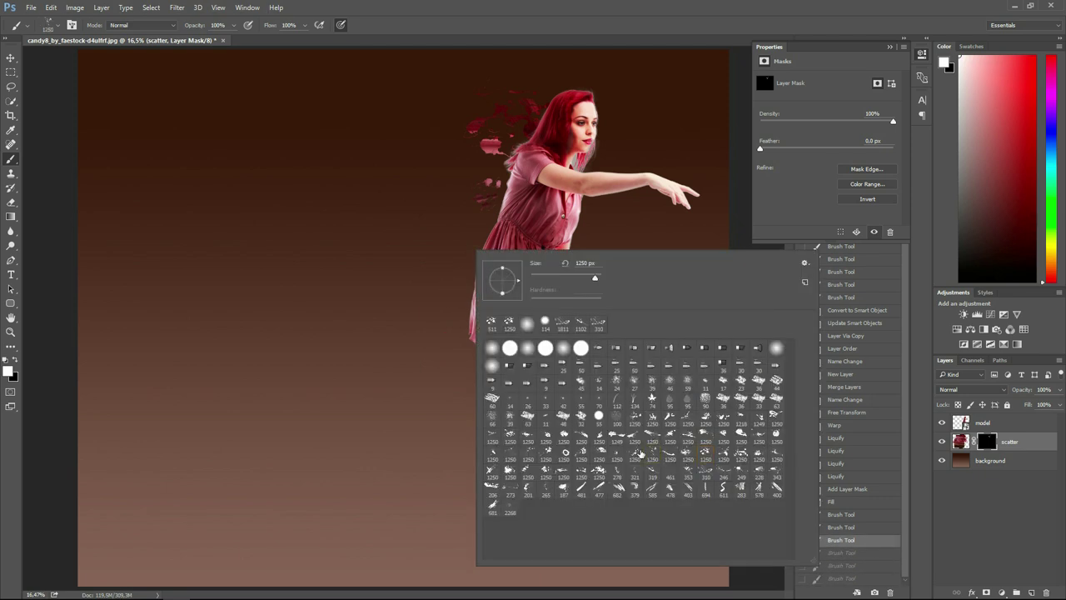
click(456, 242)
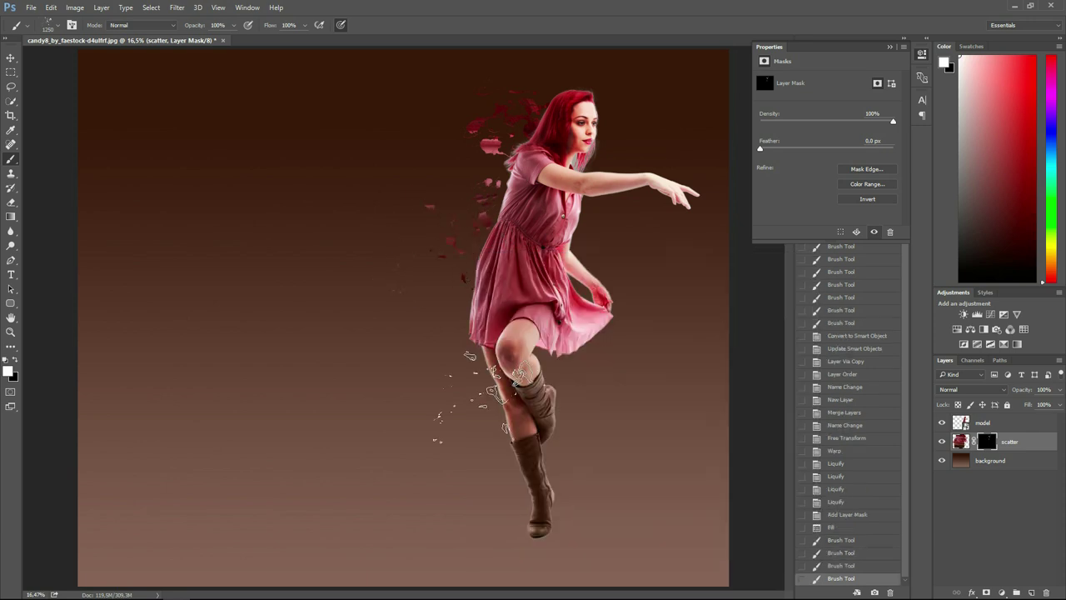
right_click(430, 287)
click(552, 509)
click(429, 234)
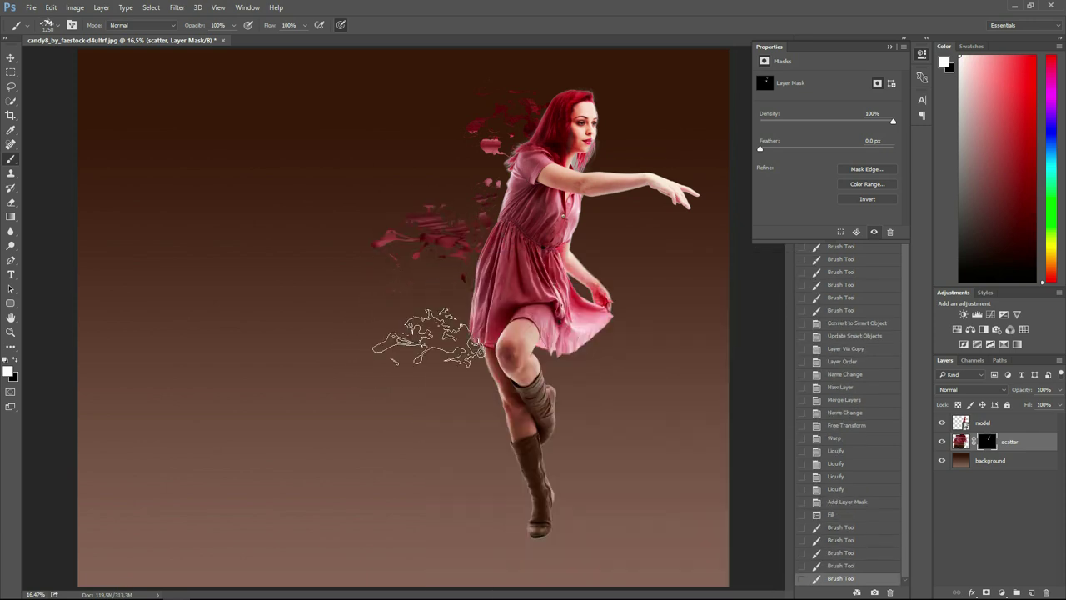
Undo the oversized stamp behind the head, reduce the splatter brush to 495 px, and reveal a rotated splash above the hair
click(433, 105)
key(ctrl+z)
right_click(488, 163)
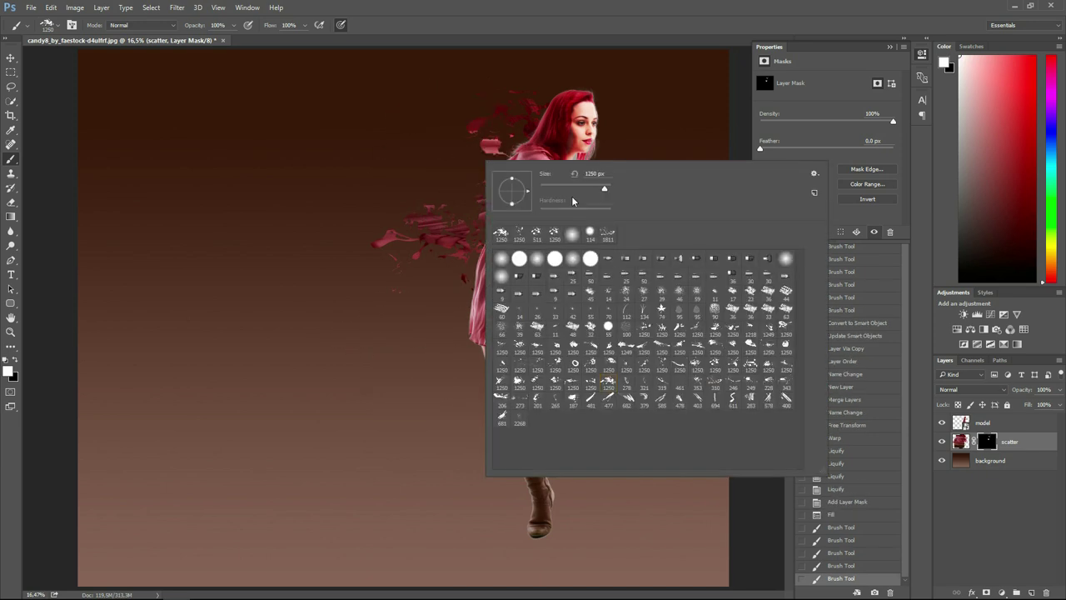
drag(605, 192, 593, 193)
click(541, 100)
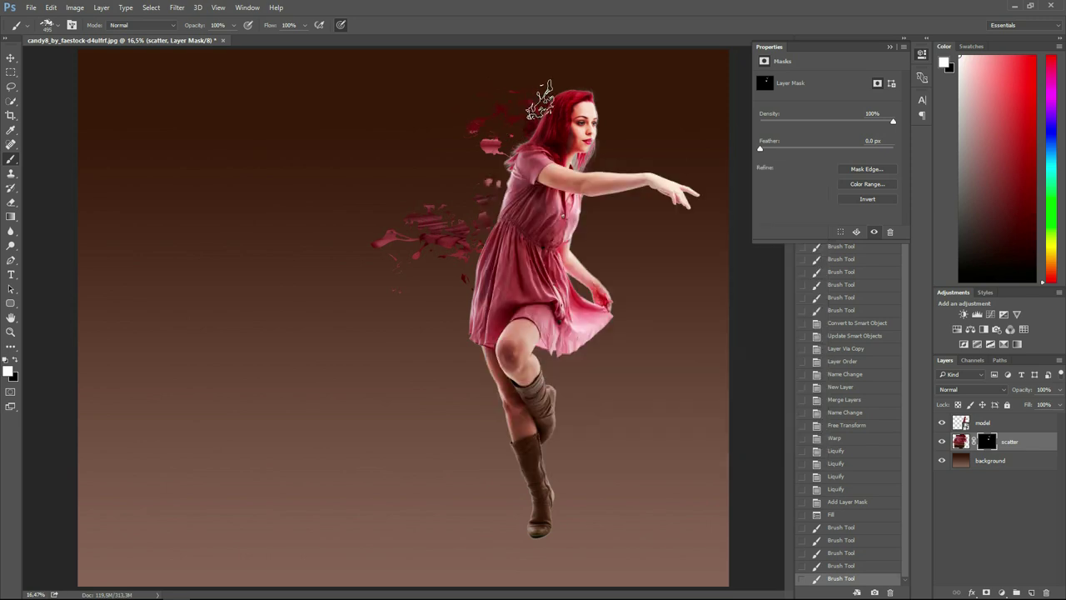
click(549, 83)
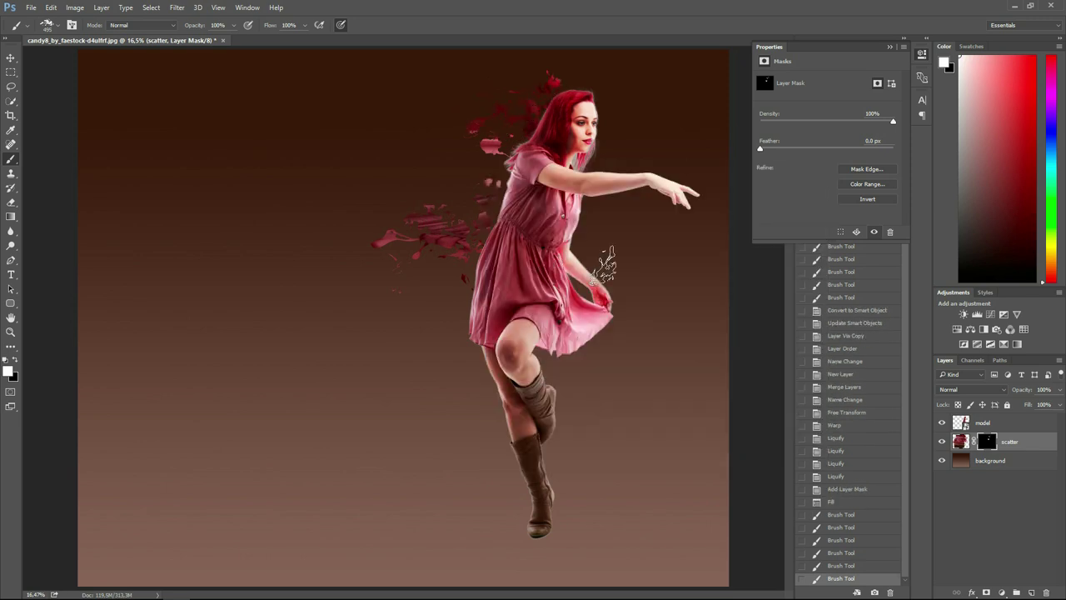
Choose a speckled splatter brush at 1811 px and reveal fine scatter pieces behind the woman's shoulder and back
right_click(511, 244)
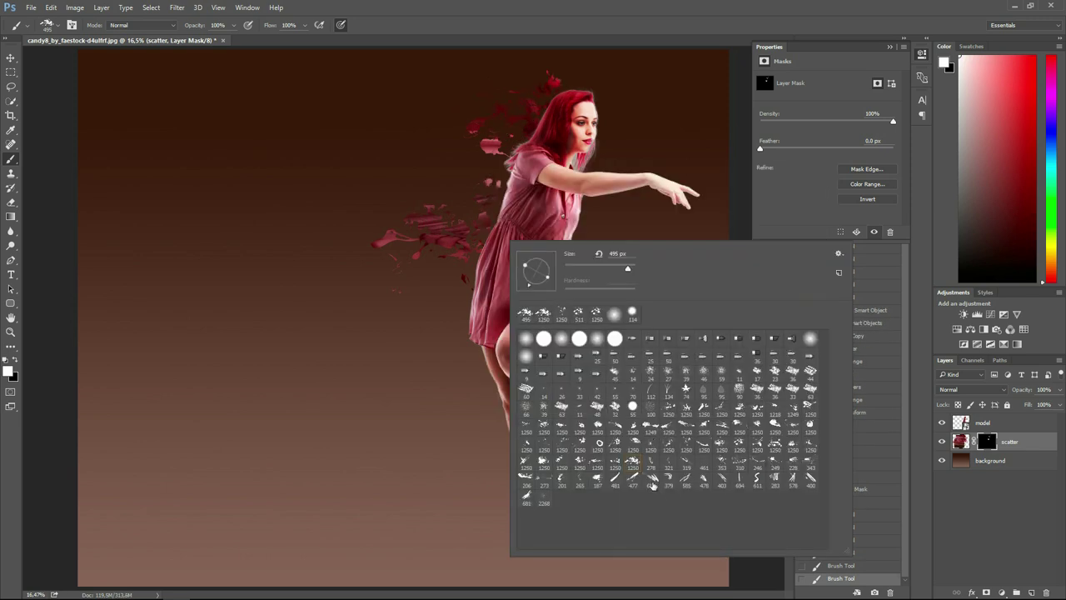
drag(628, 267, 634, 271)
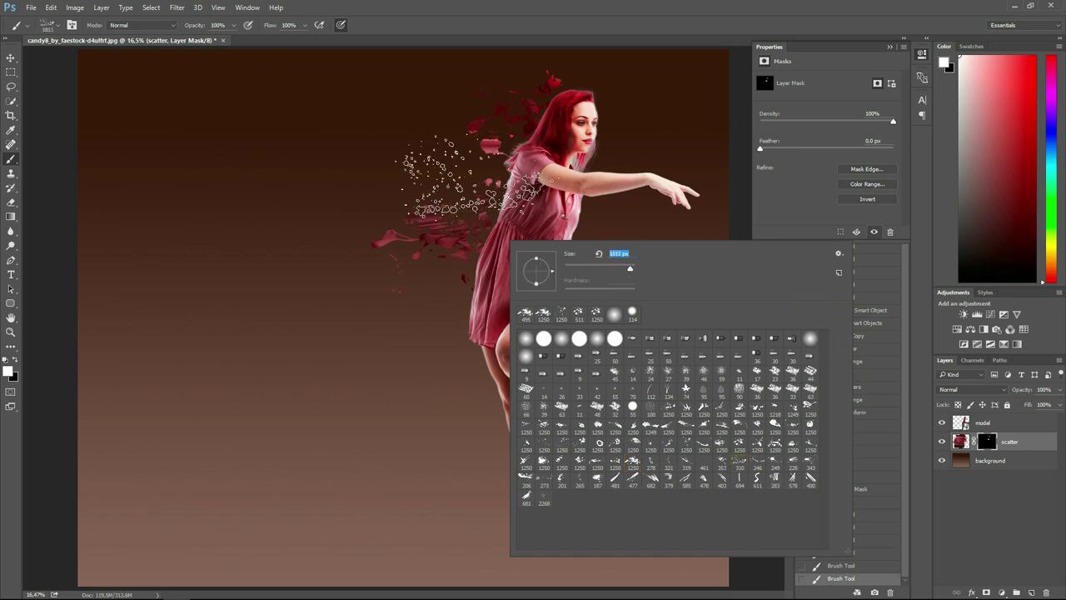
click(433, 170)
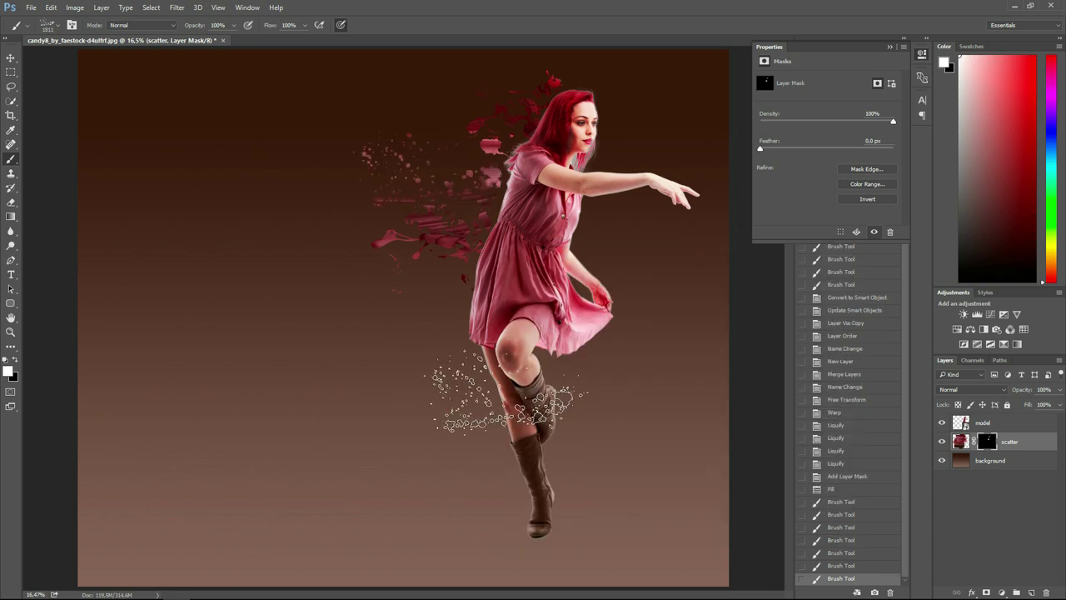
Rotate the 1811 px speckled brush upright and reveal scatter pieces along the back edge of the skirt
right_click(460, 406)
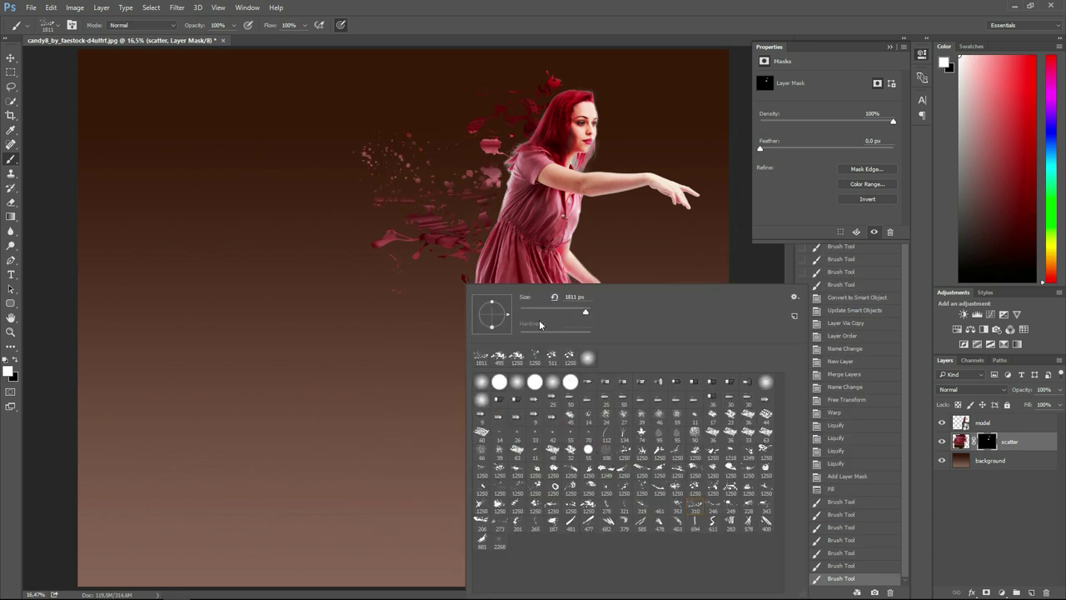
click(443, 283)
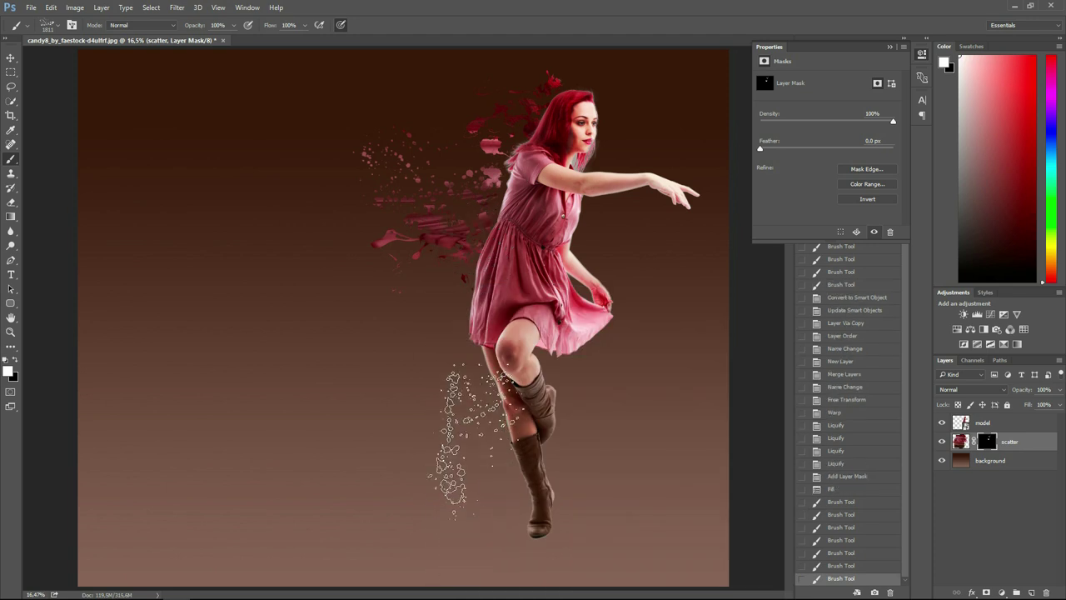
right_click(500, 400)
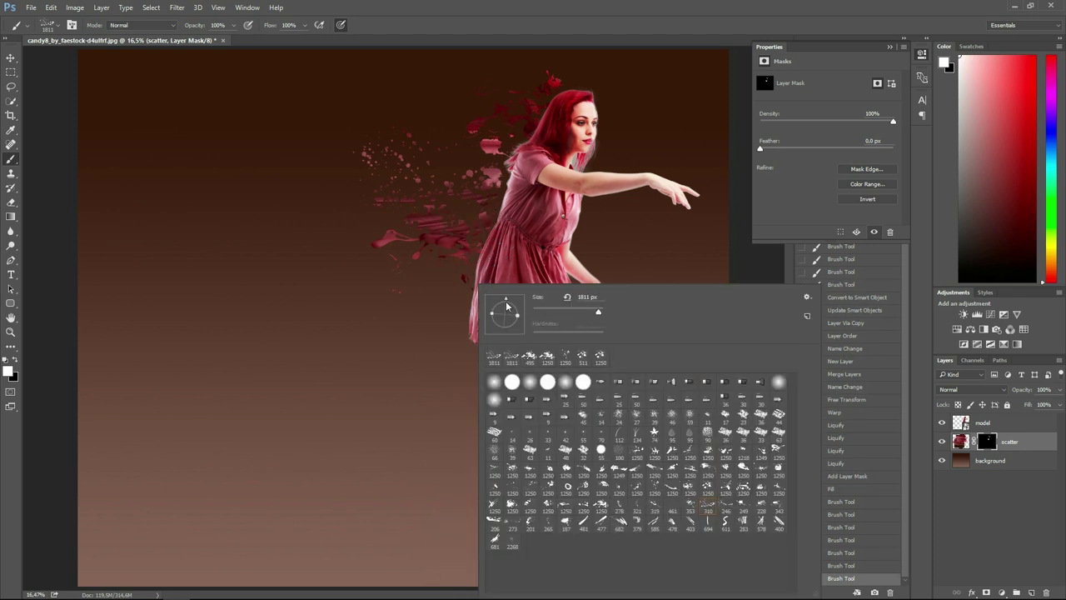
click(432, 450)
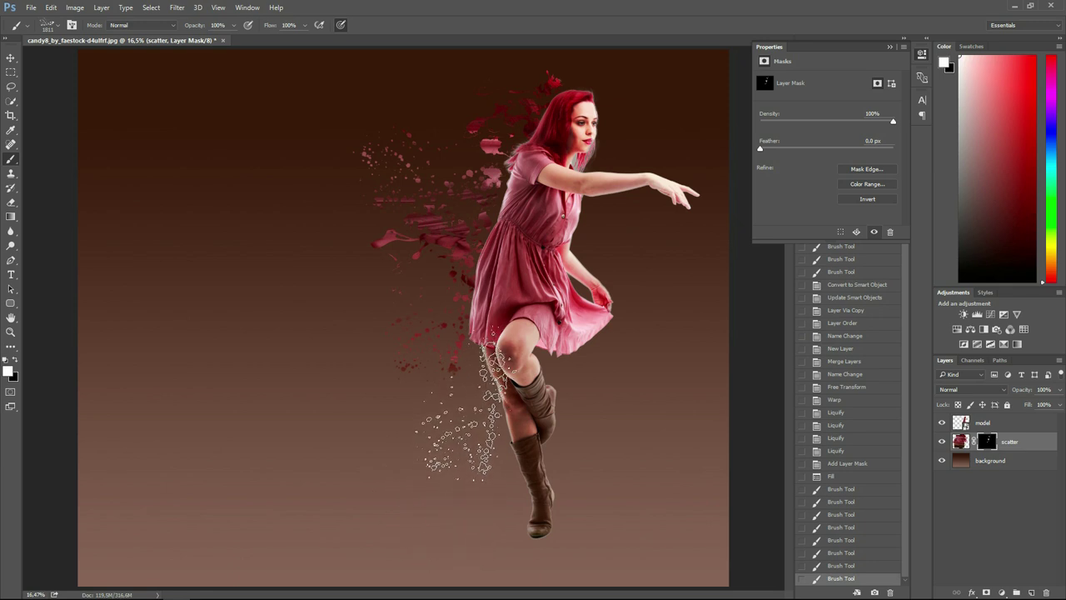
Rotate the speckled brush again and reveal small scatter pieces behind the woman's lower leg
right_click(558, 300)
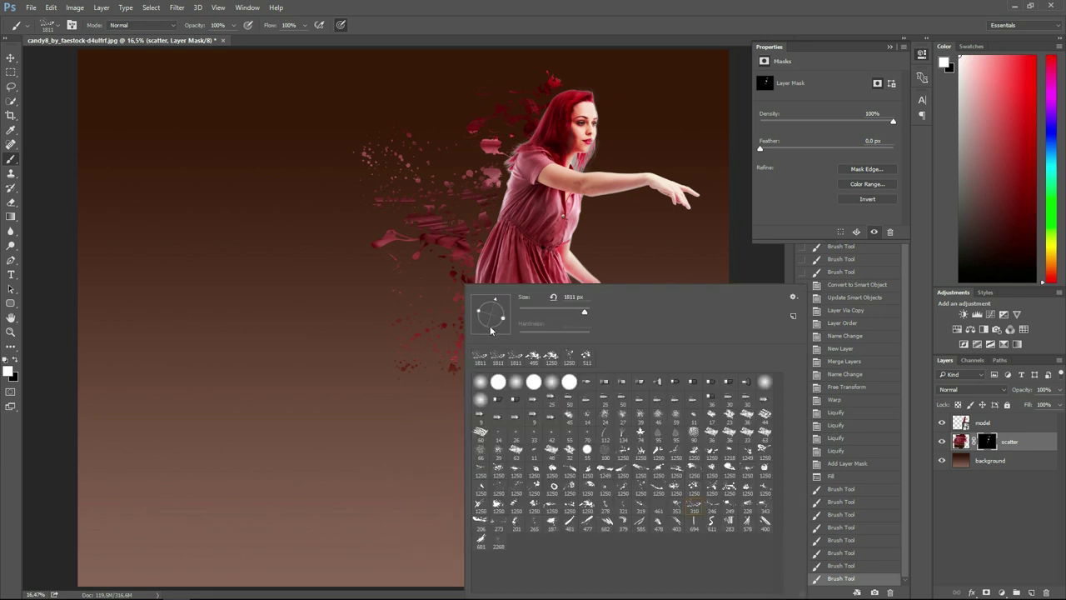
drag(493, 327, 489, 308)
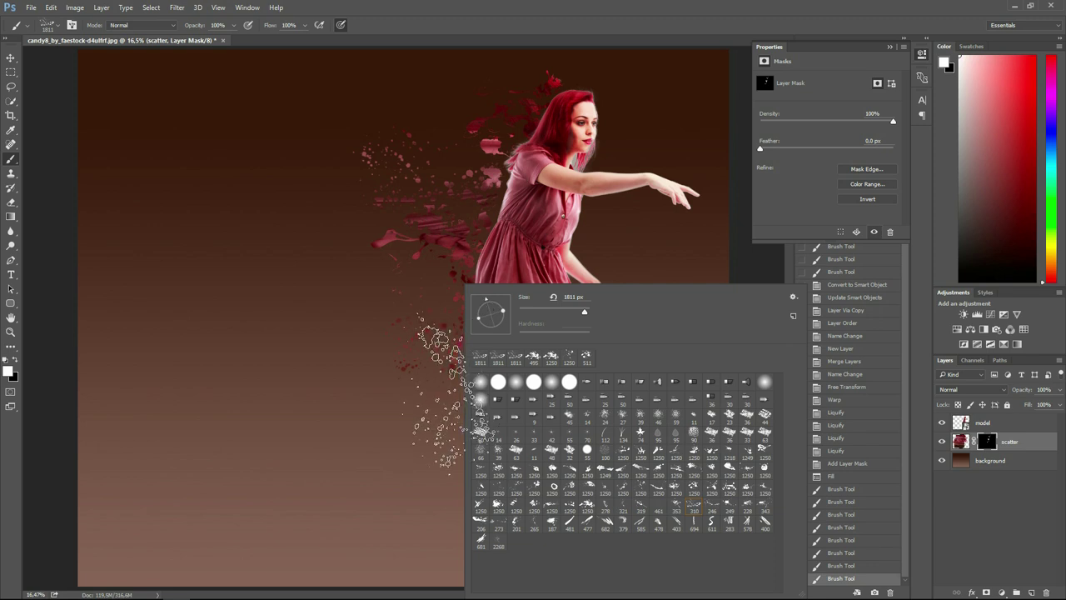
click(408, 441)
mouse_move(479, 421)
mouse_down()
mouse_move(476, 387)
mouse_move(493, 495)
mouse_move(550, 508)
mouse_up()
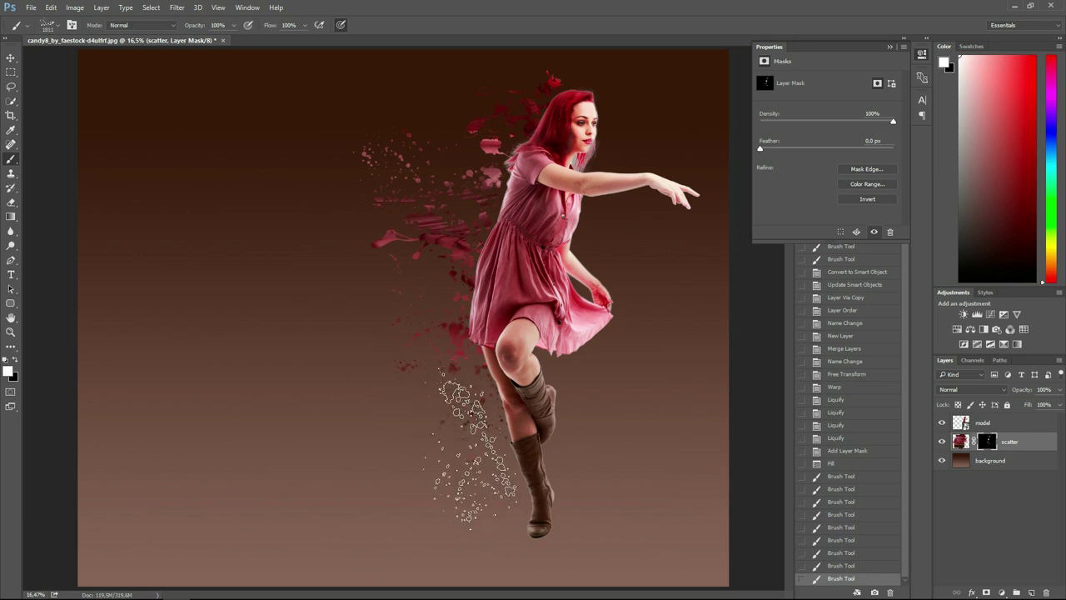
Undo the stray stamp in the empty background and reveal speckles behind the standing leg's boot instead
click(310, 358)
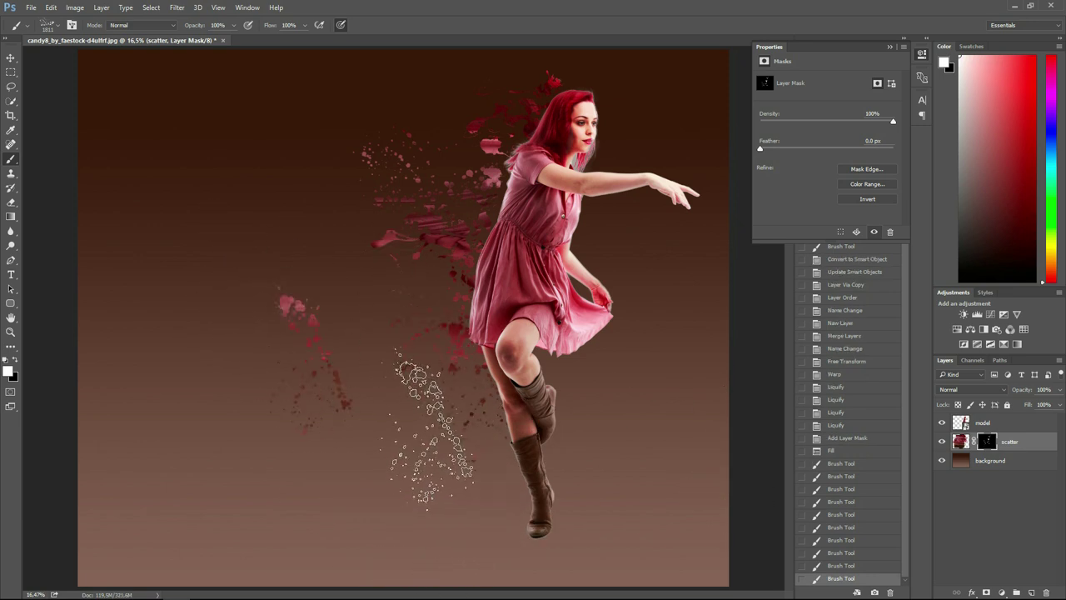
key(ctrl+alt+z)
drag(429, 400, 516, 483)
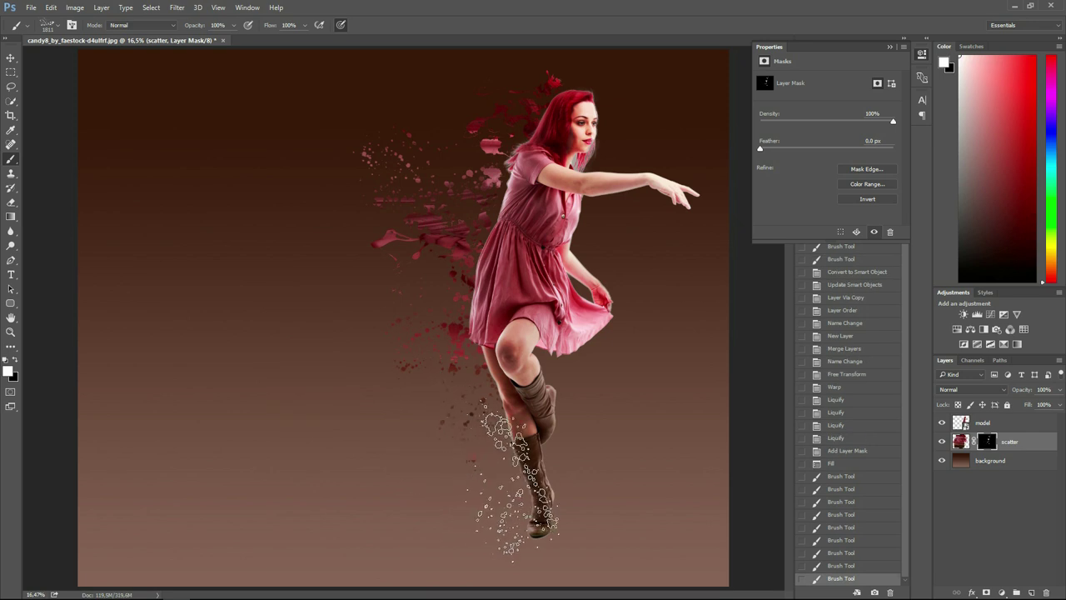
click(504, 493)
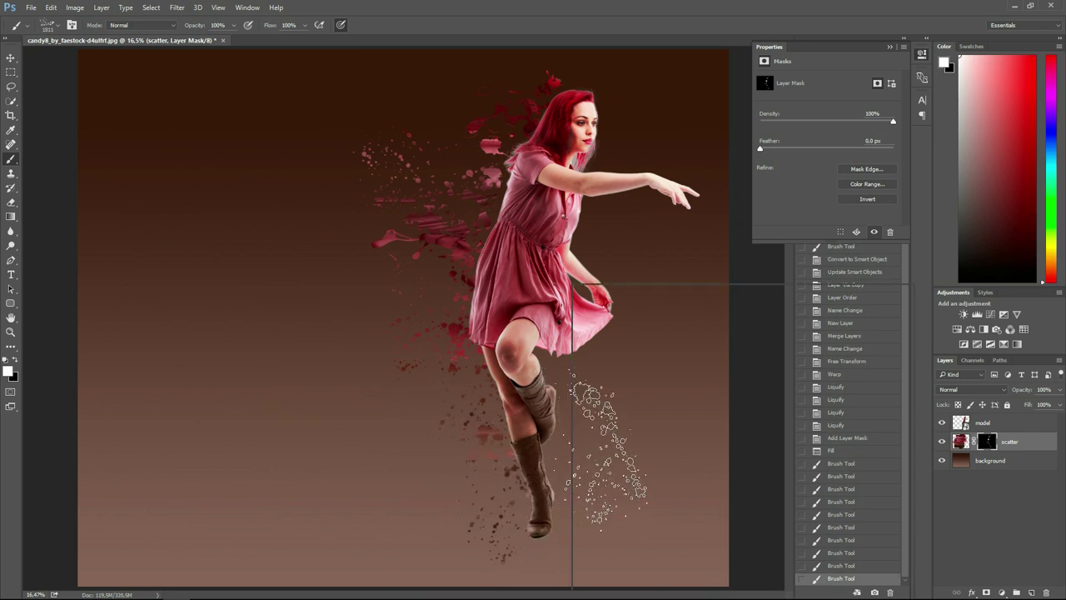
Choose another splatter brush, set its size to 1102 px, and reveal a splash behind the lower boot
right_click(572, 284)
click(679, 488)
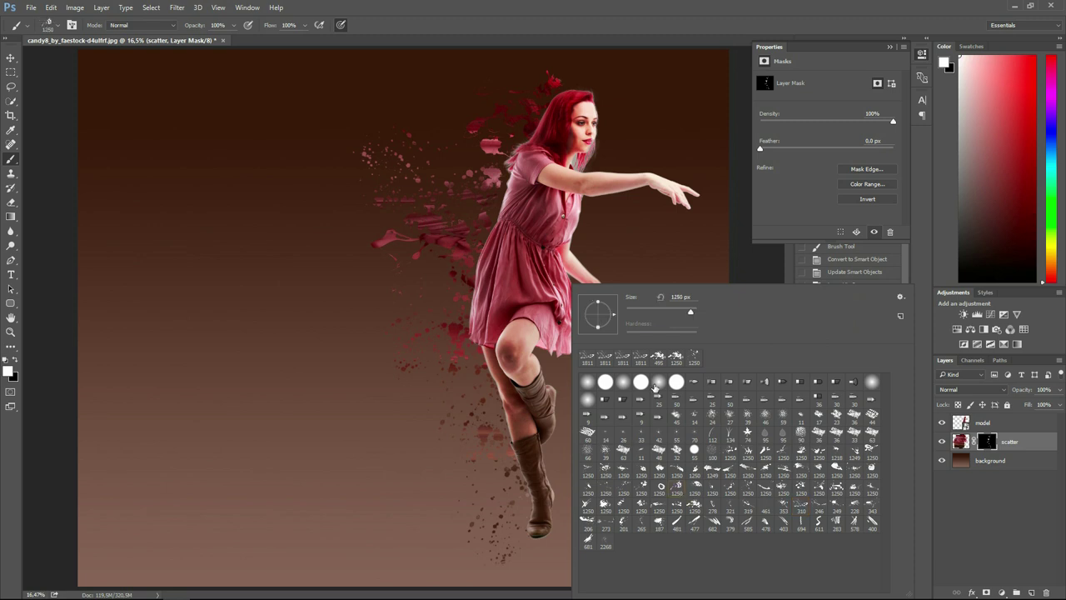
drag(689, 314, 686, 313)
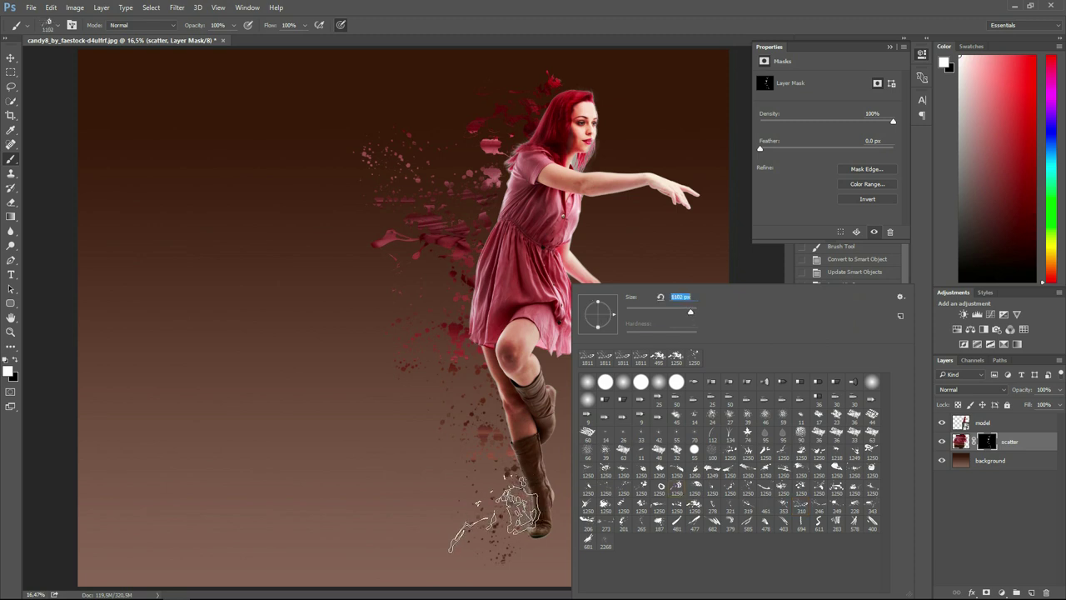
key(Return)
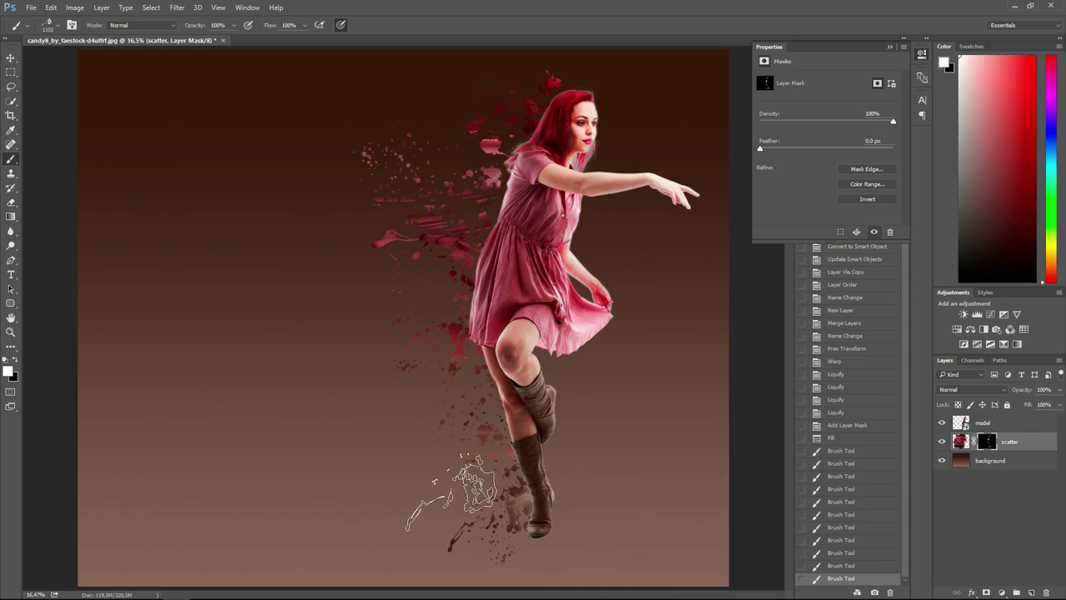
Choose the 1250 px splatter brush, try one stamp behind the dress, and undo that stamp
right_click(499, 477)
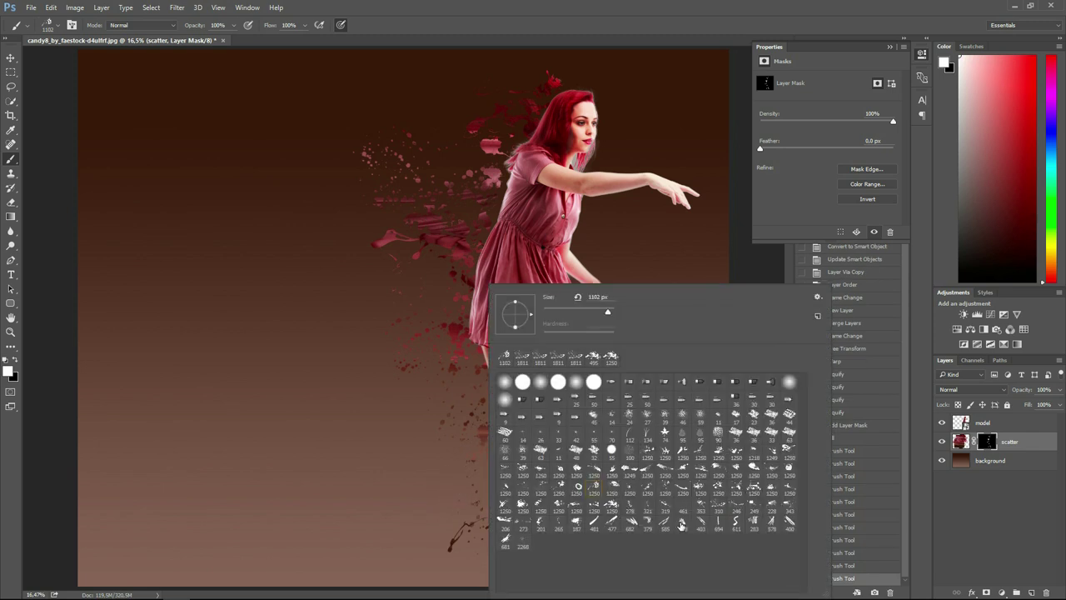
click(619, 506)
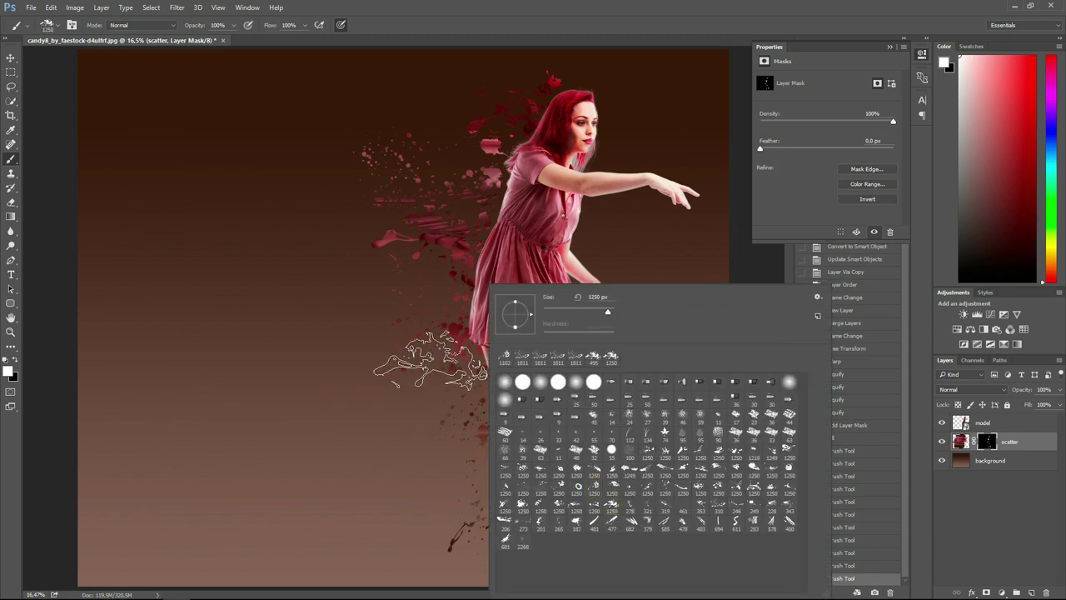
key(Return)
click(398, 282)
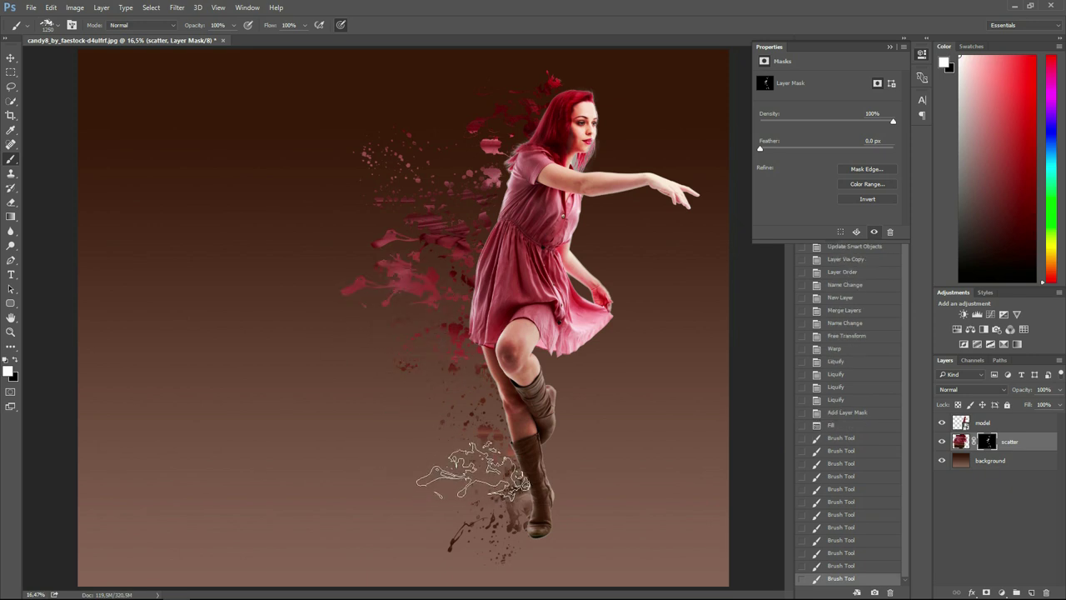
key(ctrl+z)
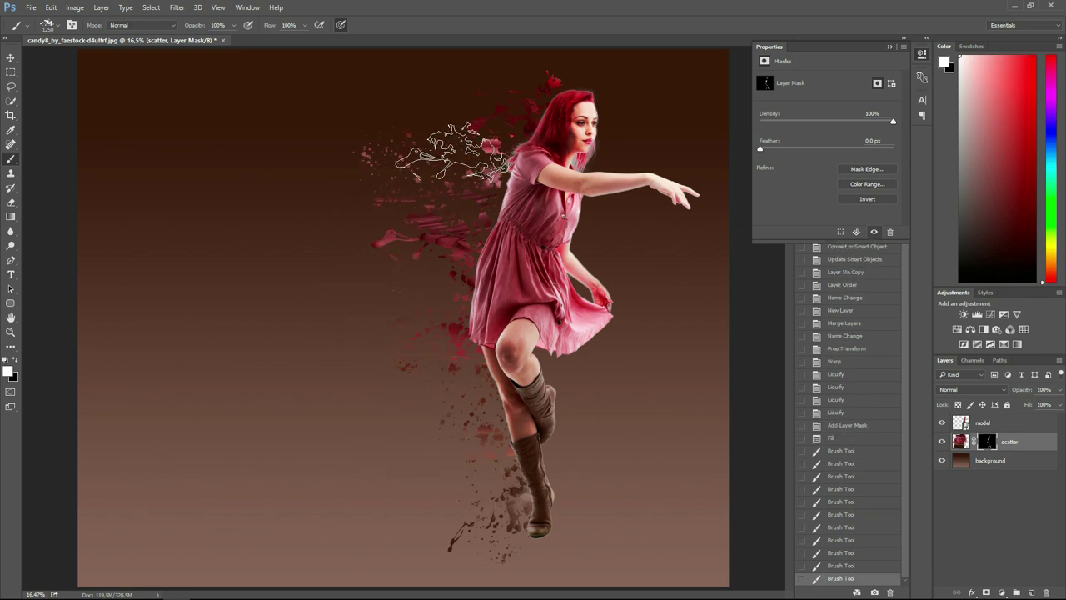
Tilt and flatten the 1250 px splatter brush tip and reveal a splash of scatter behind the hair
right_click(454, 109)
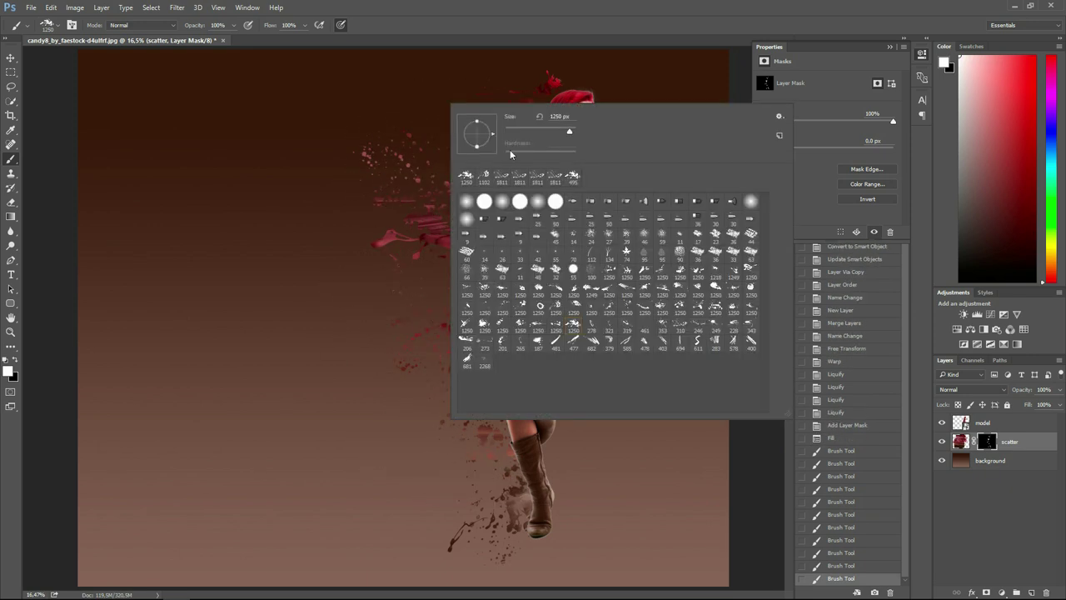
drag(483, 145, 492, 144)
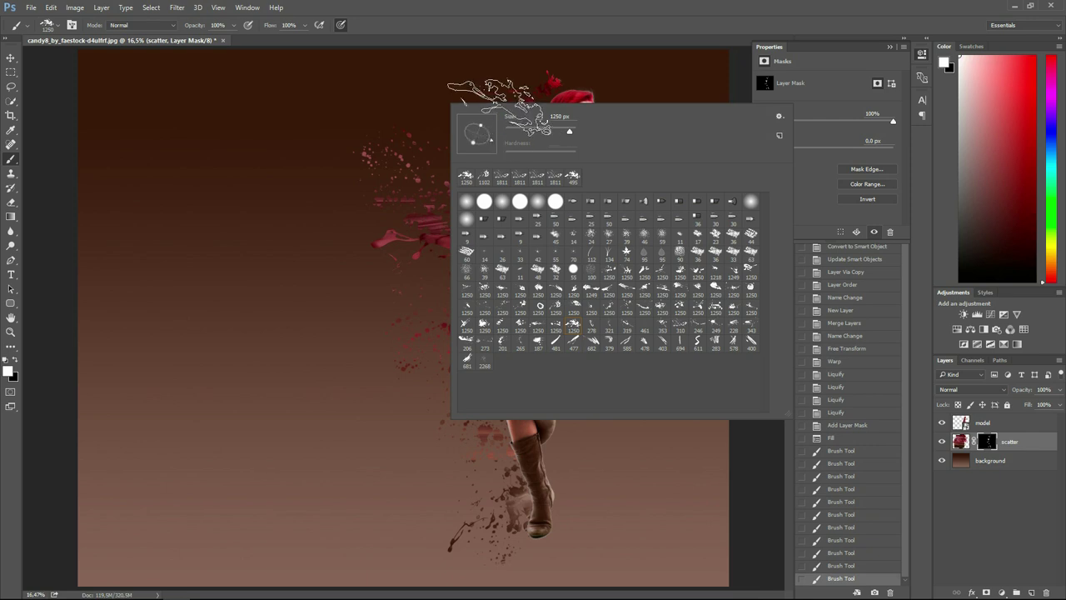
click(479, 141)
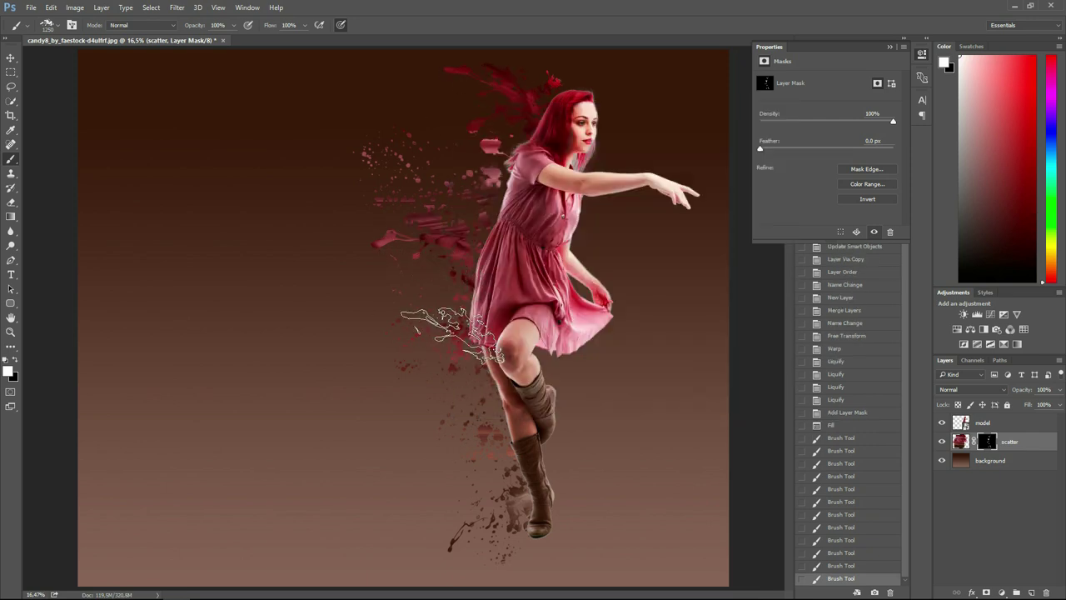
right_click(521, 287)
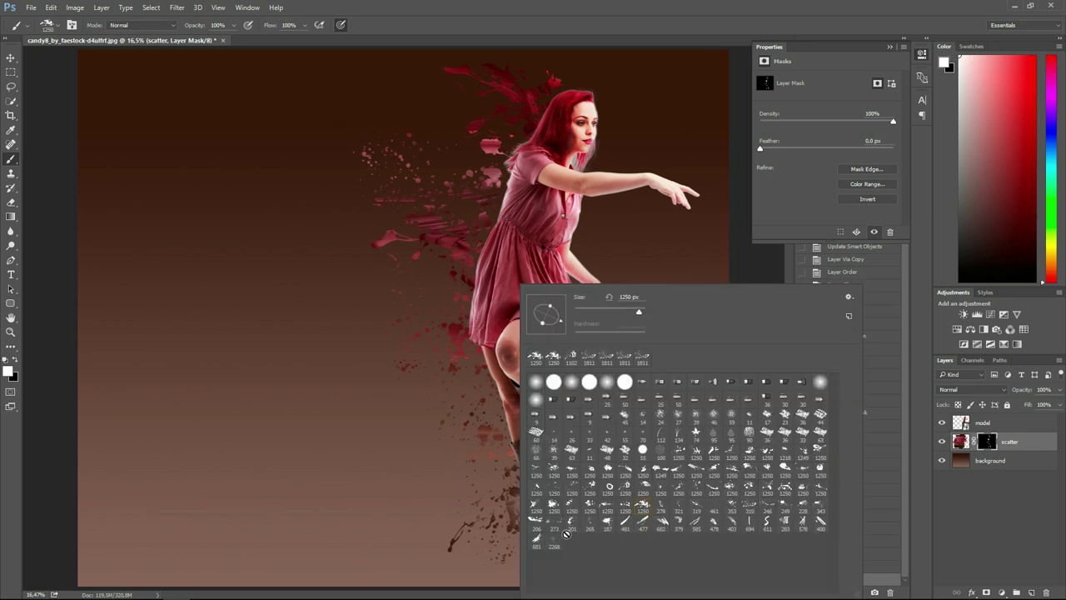
click(641, 526)
click(441, 393)
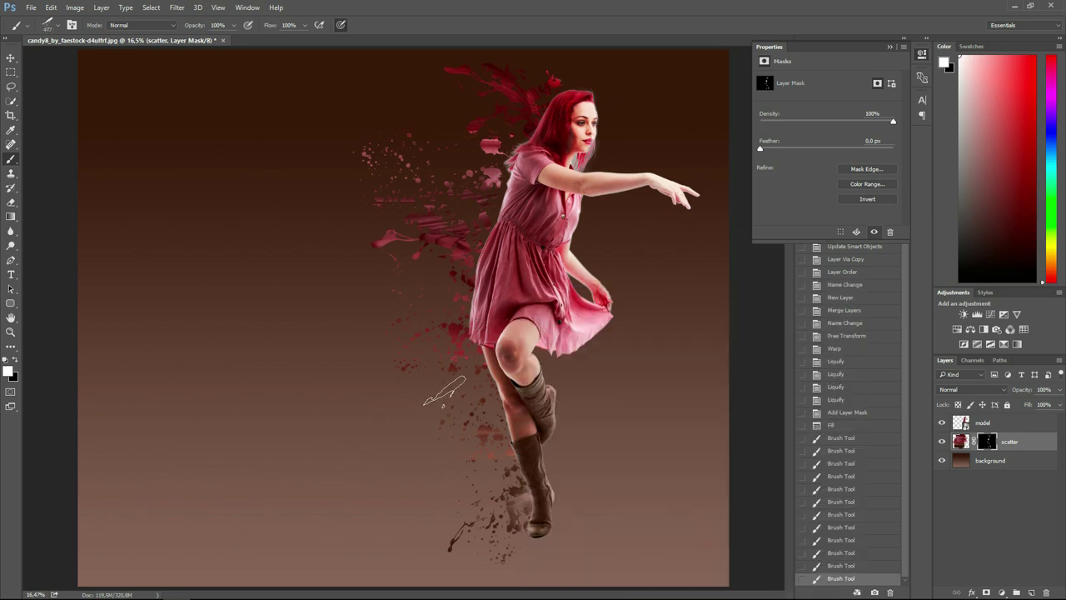
Choose a small splatter brush, adjust its size, and reveal small scatter pieces behind the knee and the skirt edge
right_click(445, 393)
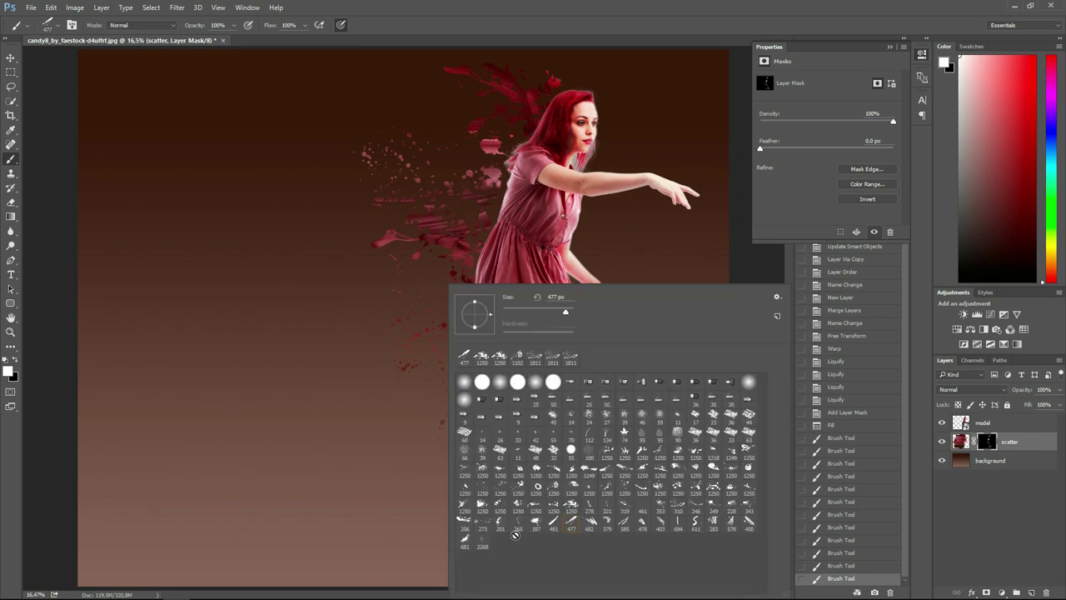
click(464, 523)
click(660, 508)
drag(560, 314, 564, 314)
click(465, 387)
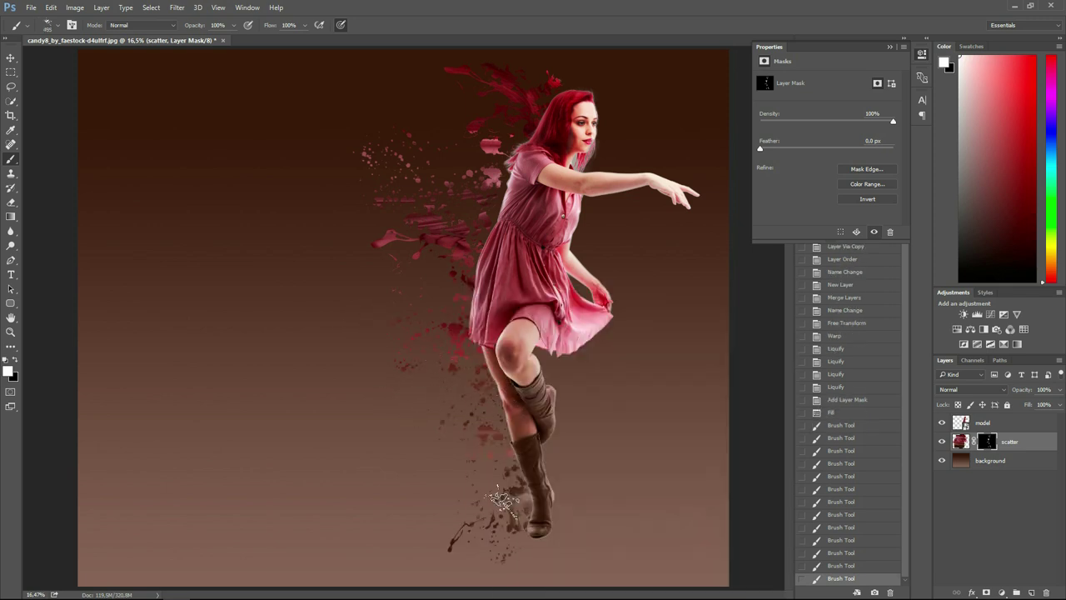
click(458, 314)
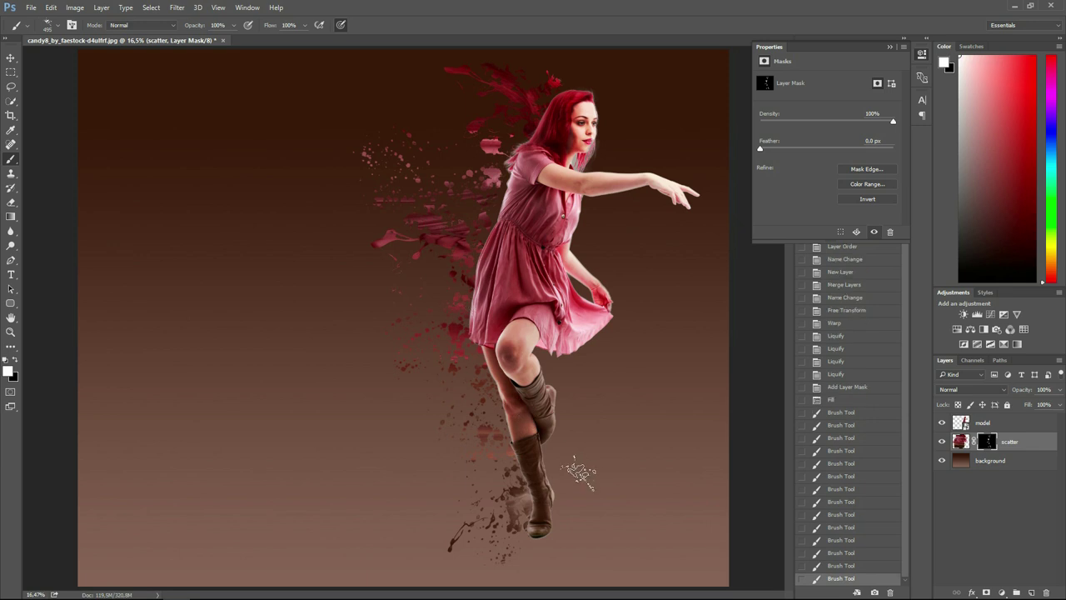
Reveal more scatter farther behind the woman from hair to boots, using large splatter brushes including one set to 1811 px
right_click(540, 432)
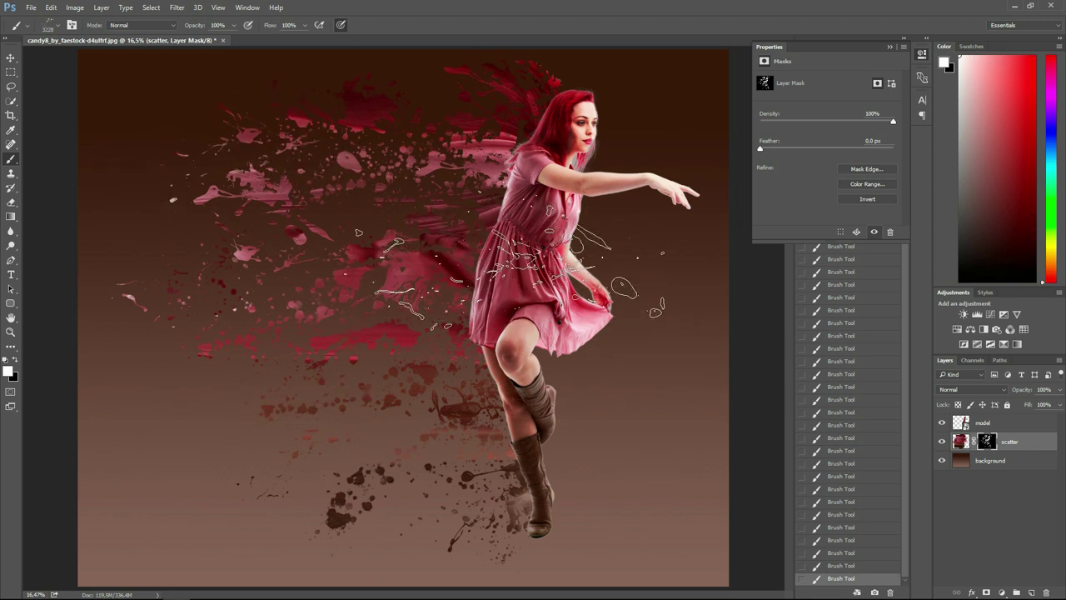
right_click(422, 289)
drag(541, 317, 540, 314)
key(Return)
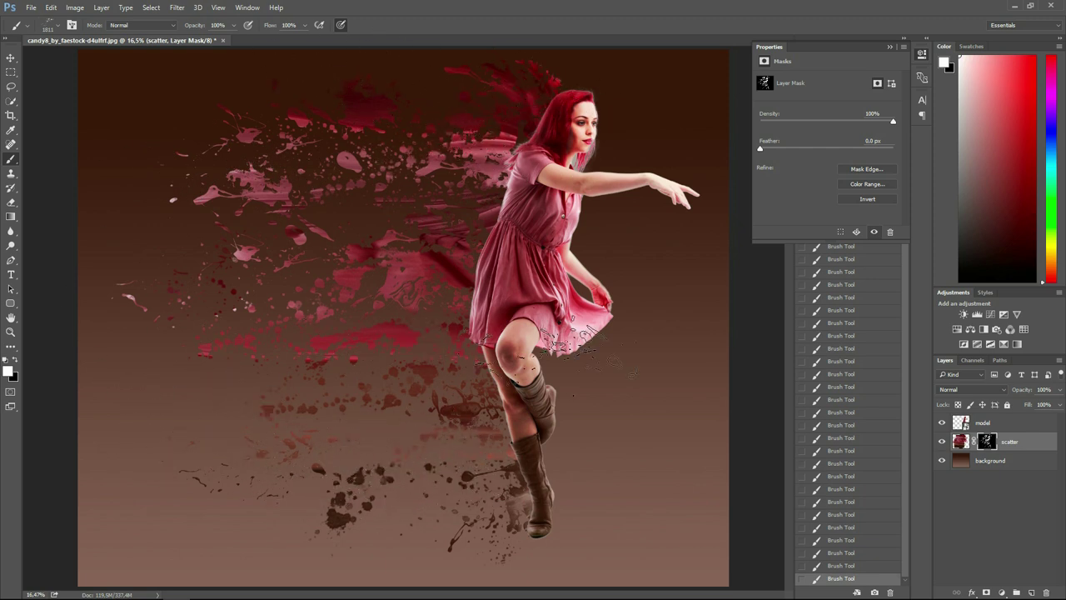
key(v)
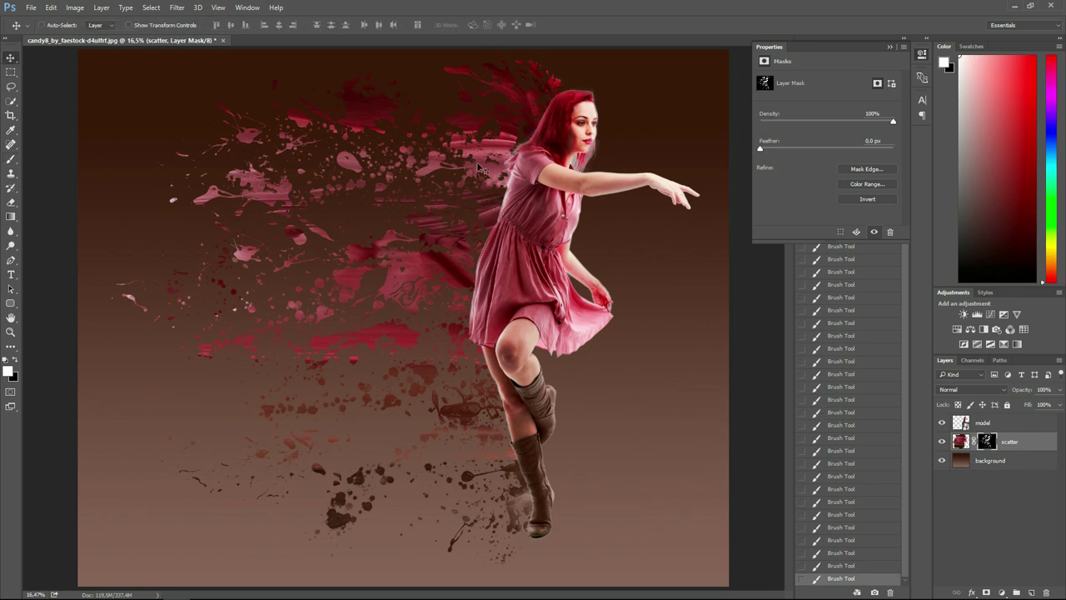
Add a new layer directly above the background layer and name it "glow"
click(1014, 467)
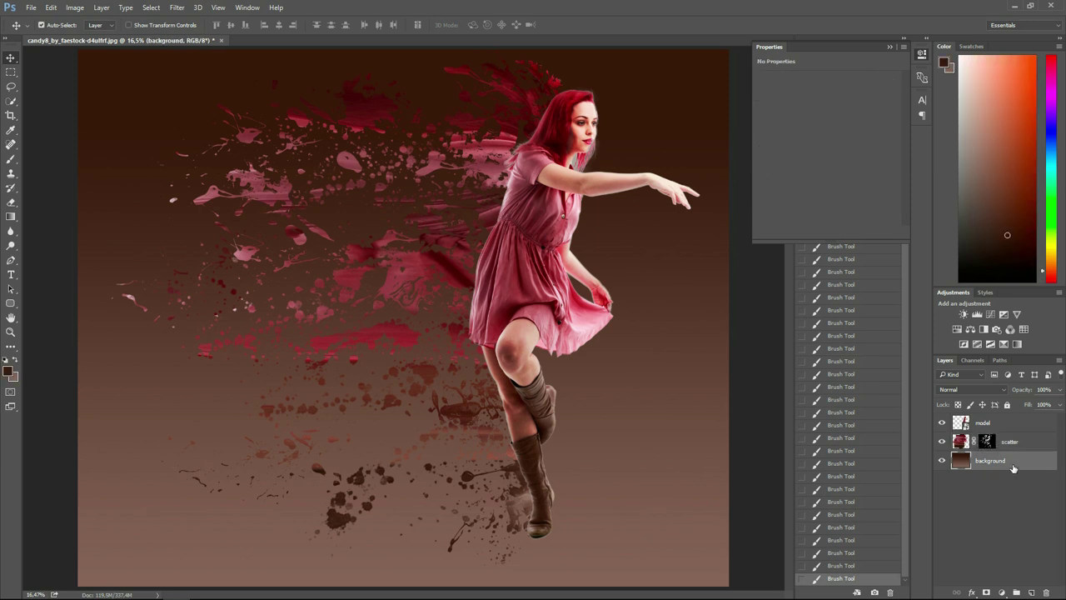
key(ctrl+shift+alt+n)
double_click(985, 461)
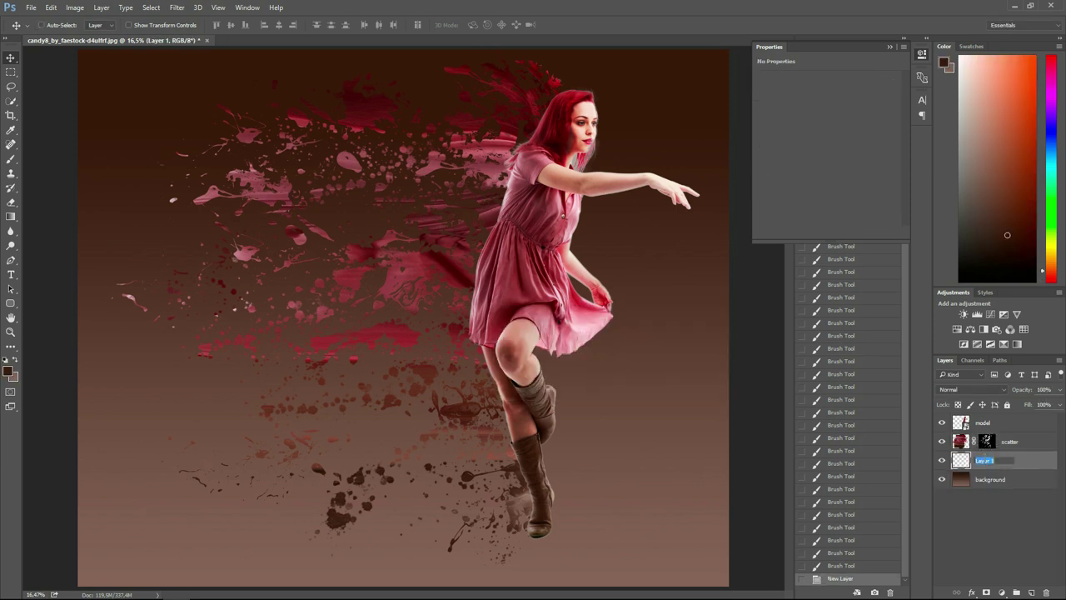
text(glow)
key(Return)
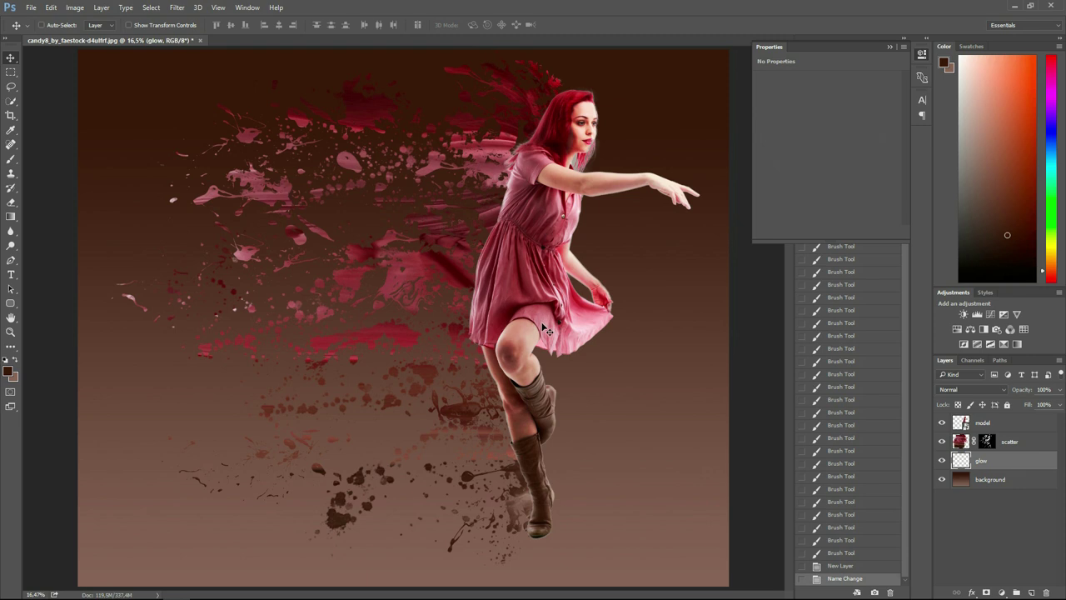
Make white the foreground colour and choose a soft round brush with 0% hardness
key(d)
key(x)
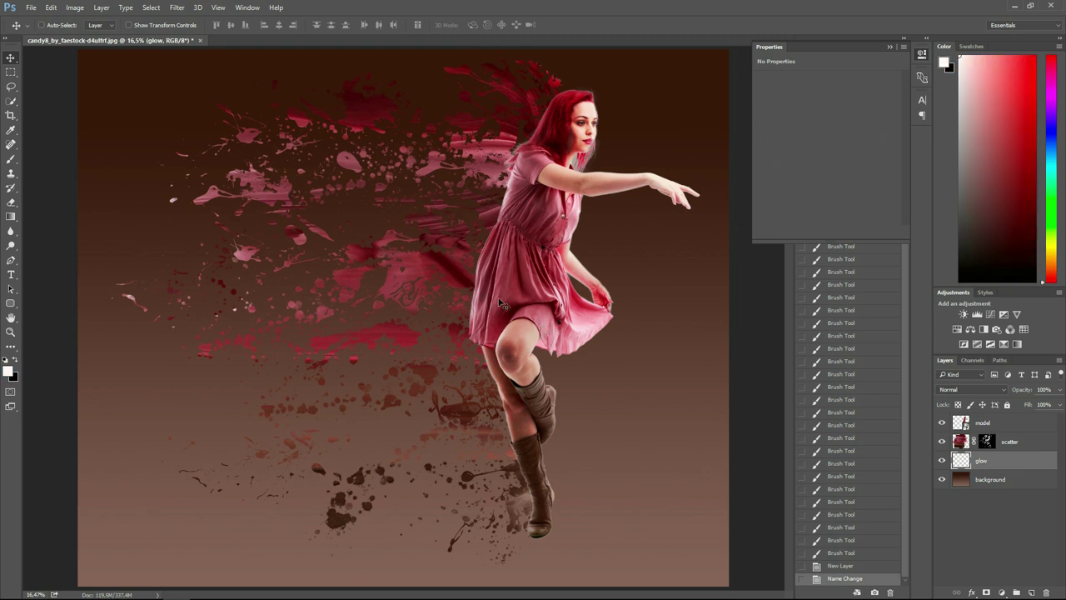
key(b)
right_click(518, 277)
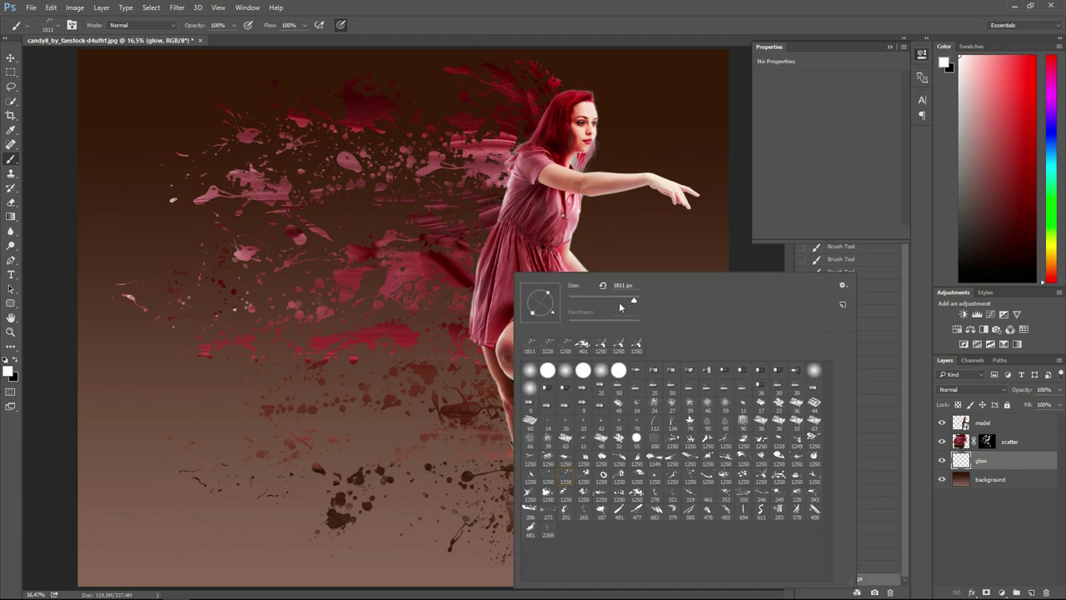
click(568, 372)
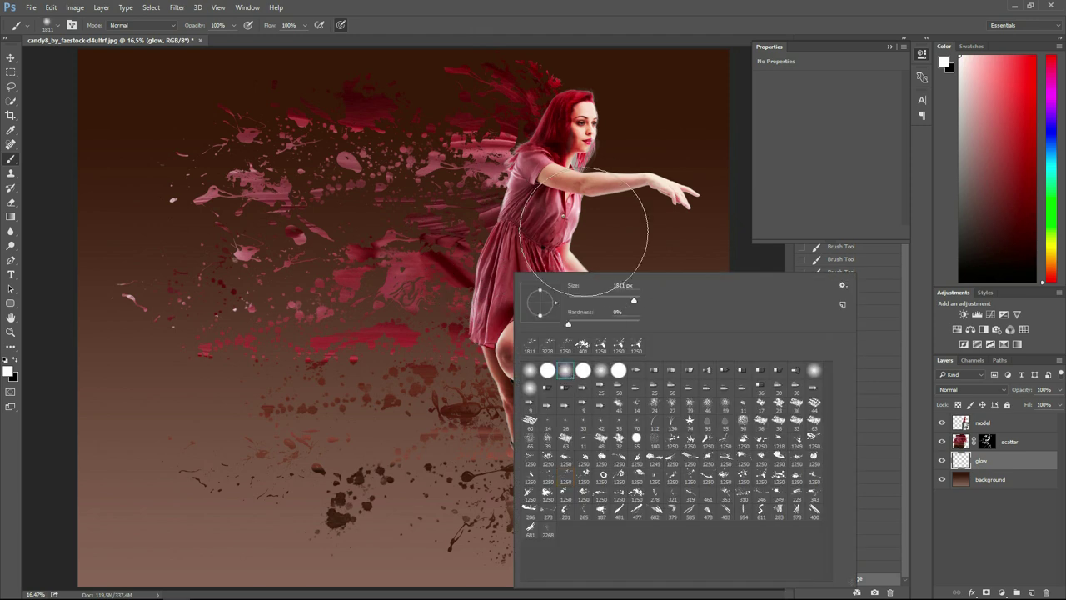
Set the soft brush to 2520 px and paint a white glow behind the woman from head to boots
click(583, 167)
click(607, 155)
click(539, 247)
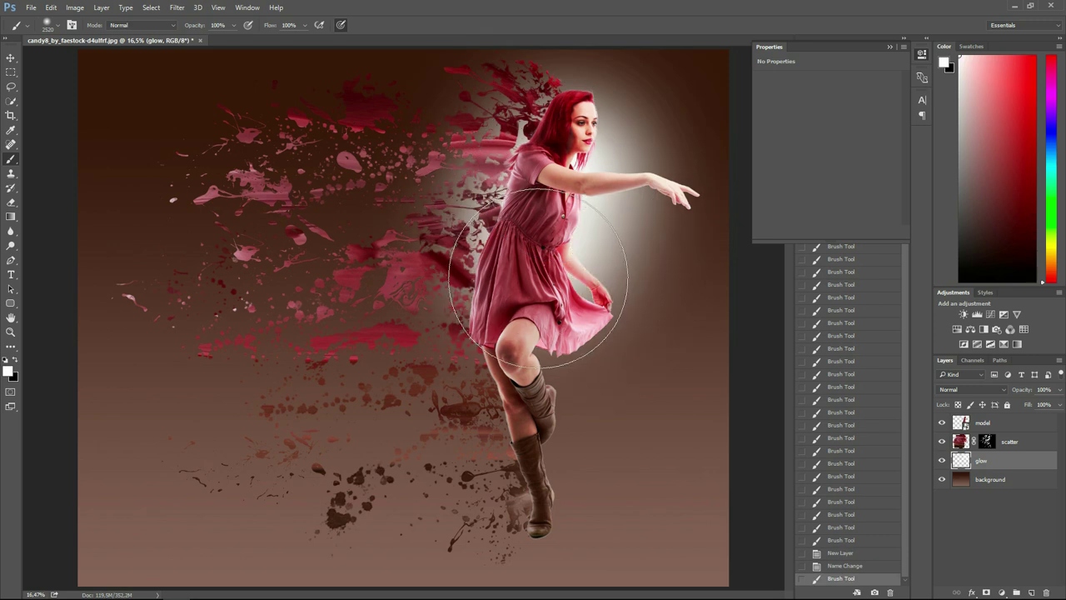
click(513, 475)
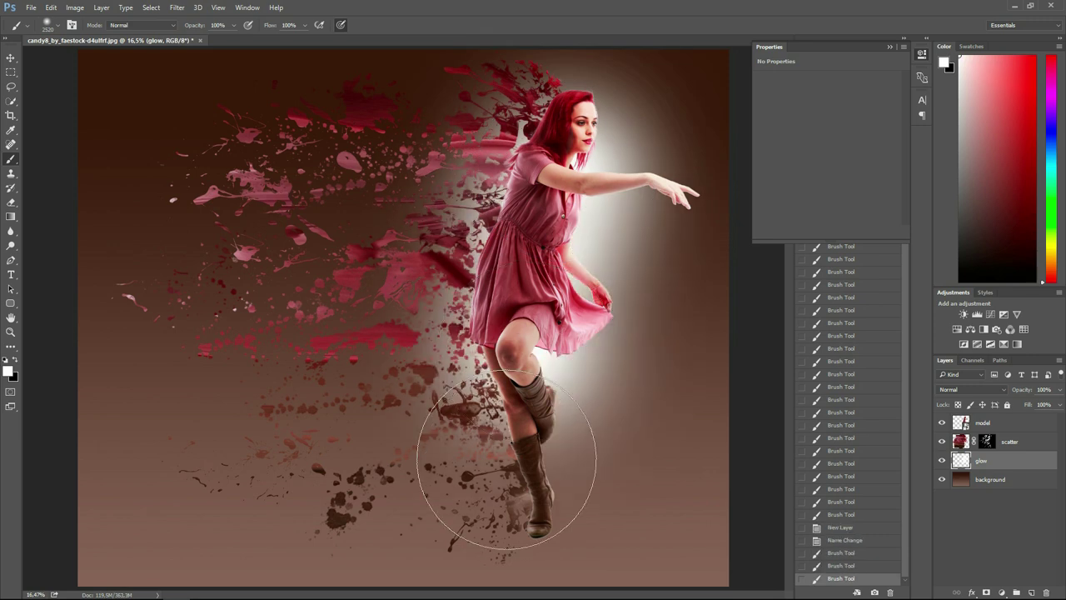
click(504, 467)
Enlarge the soft brush and extend the white glow around the woman and behind the scattered pieces
right_click(514, 234)
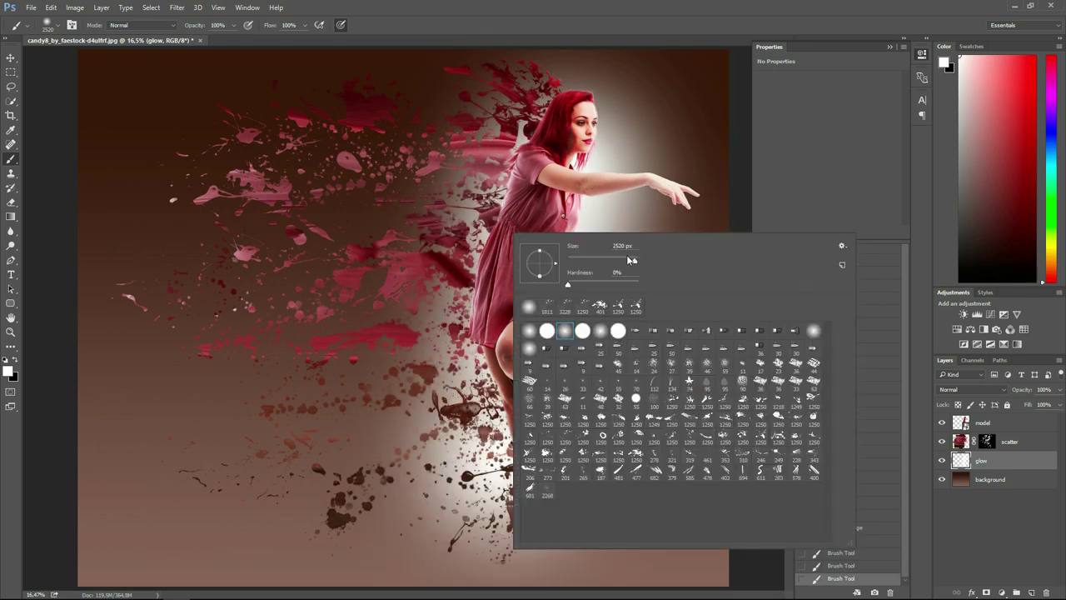
drag(632, 262, 635, 263)
click(440, 190)
click(439, 190)
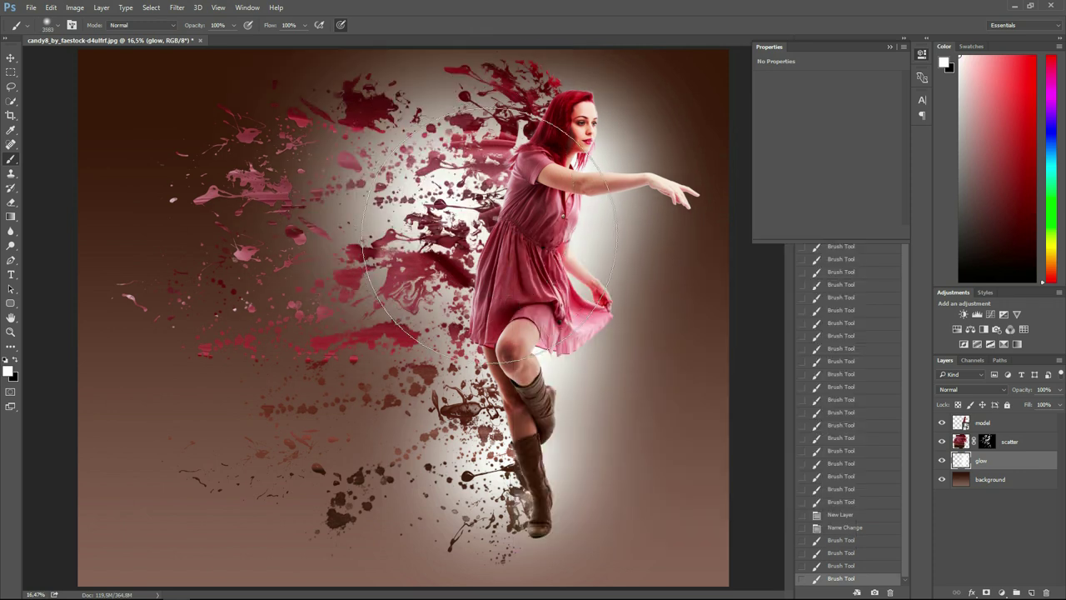
click(621, 237)
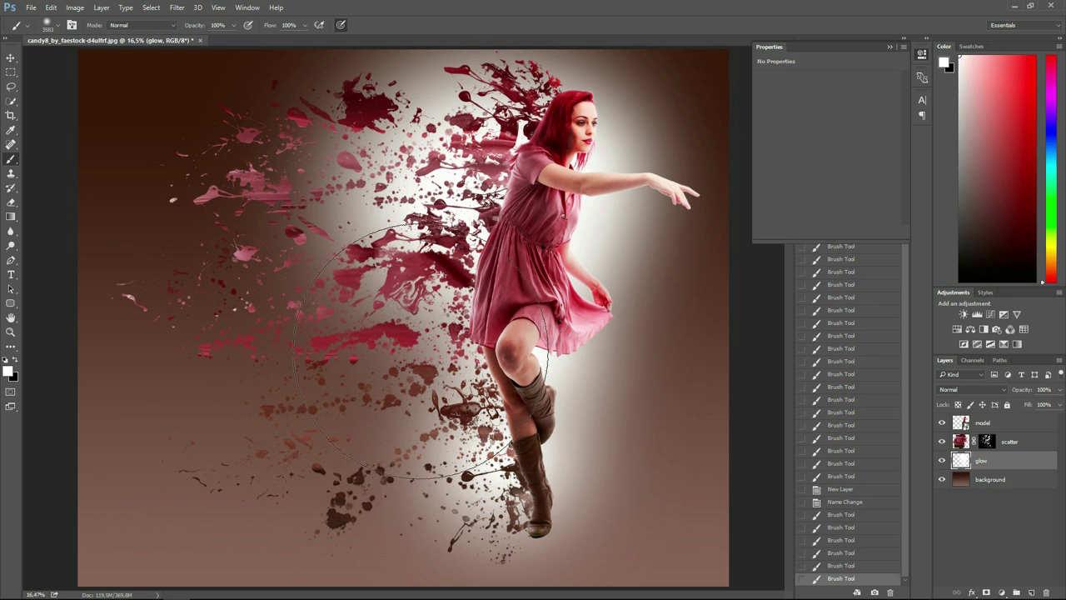
drag(637, 348, 367, 366)
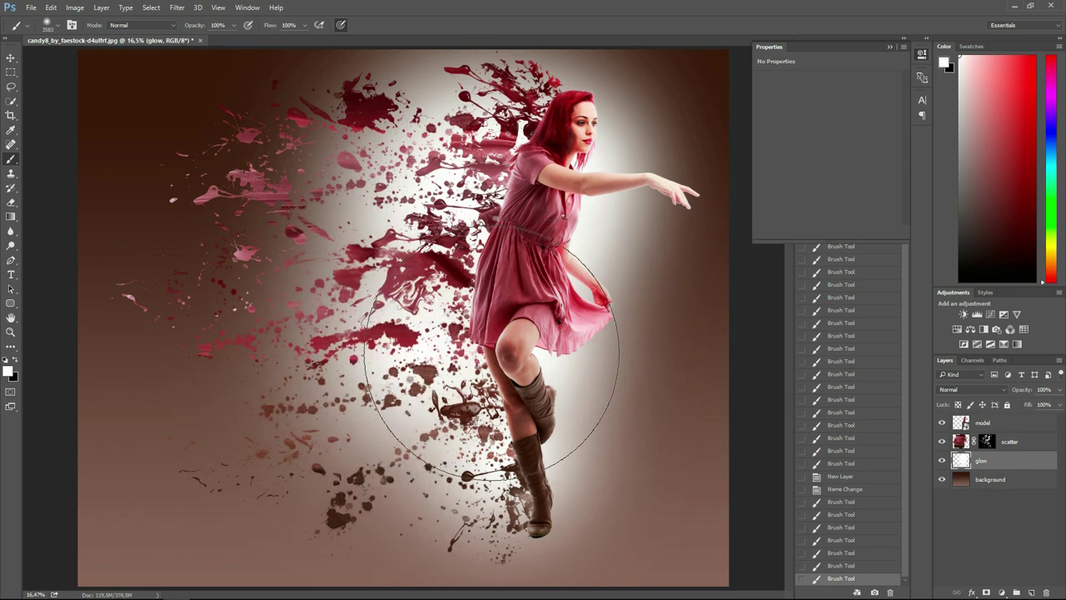
click(678, 369)
key(v)
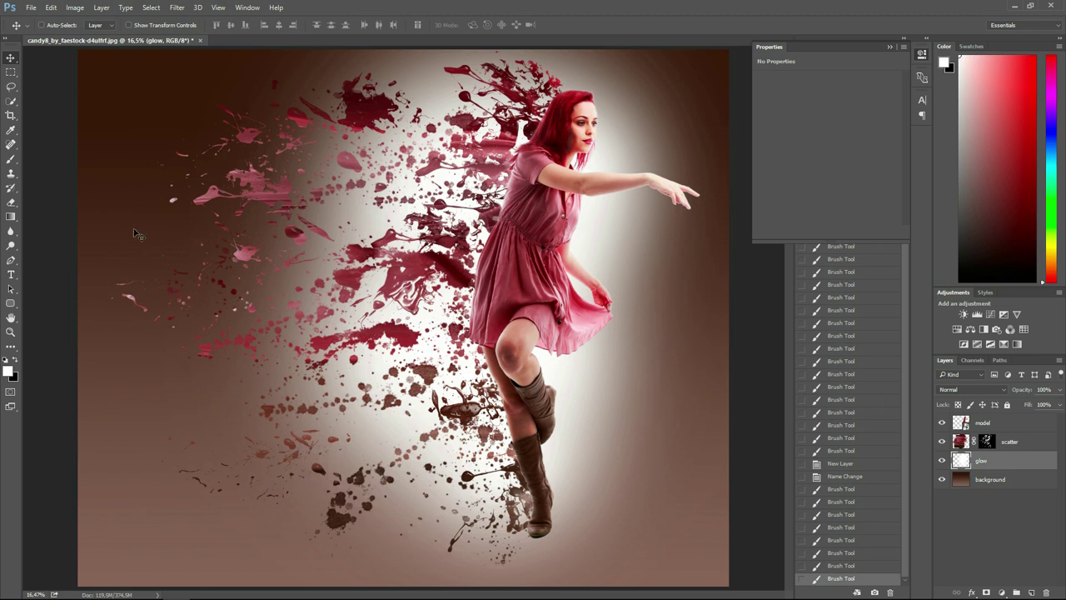
Compare the image without and with the glow layer, and set that layer's opacity to 70%
click(941, 460)
click(941, 460)
click(1020, 389)
text(70)
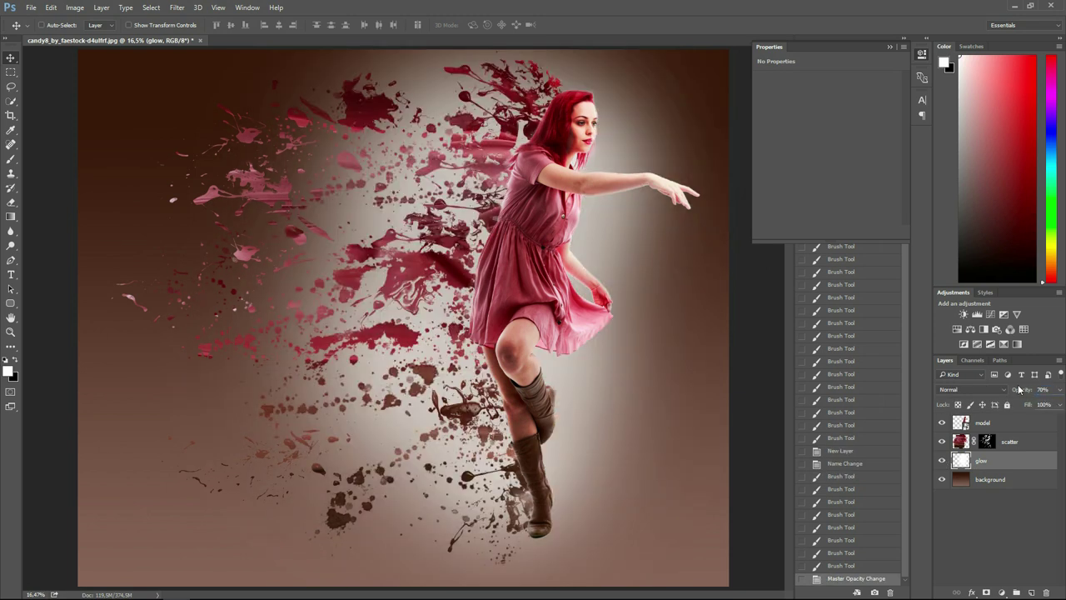
Add another layer above the glow layer and name it "innerGlow"
key(ctrl+shift+n)
key(Return)
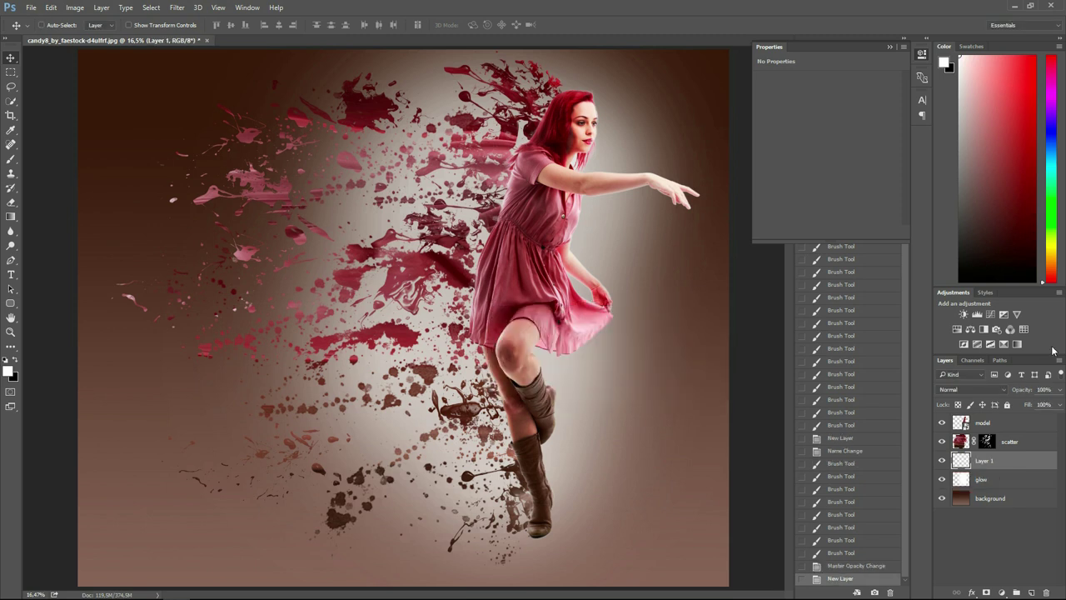
double_click(987, 463)
text(innerGlow)
key(Return)
Paint soft white glow on the innerGlow layer behind the woman's torso and legs
key(b)
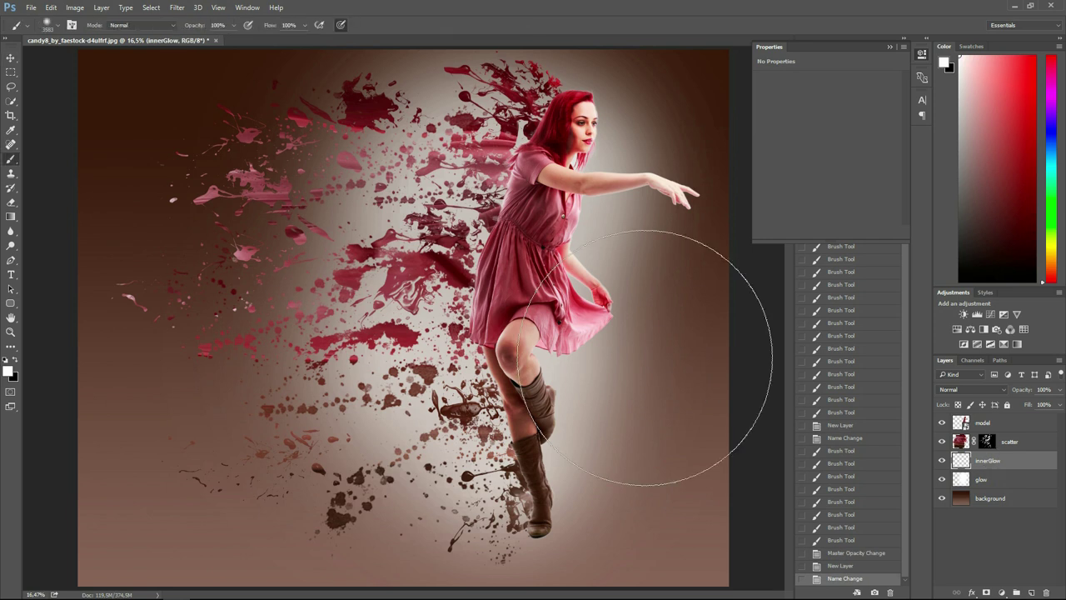
click(556, 245)
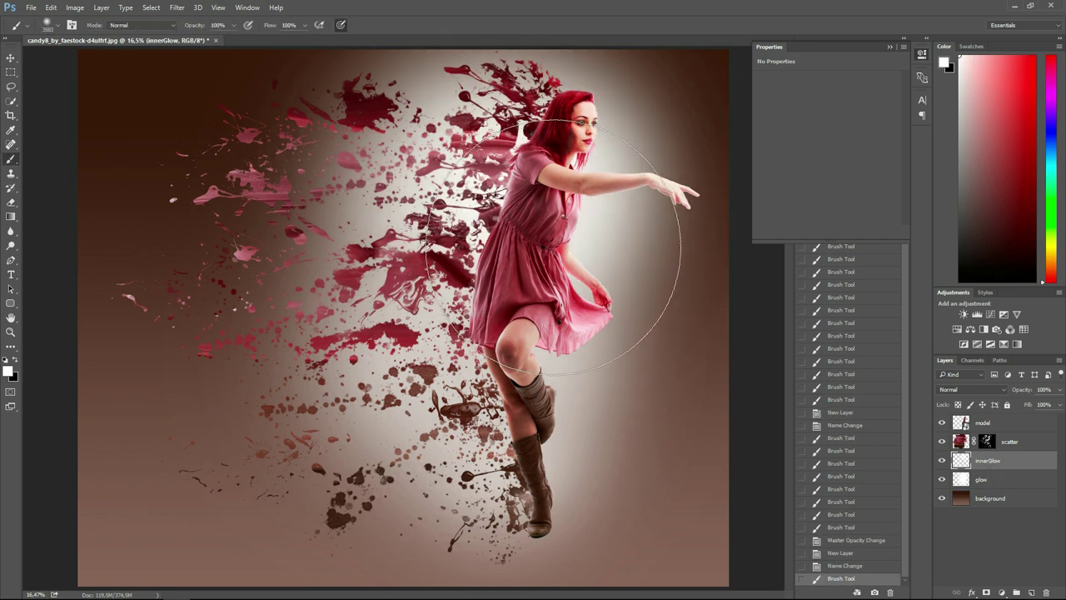
click(482, 379)
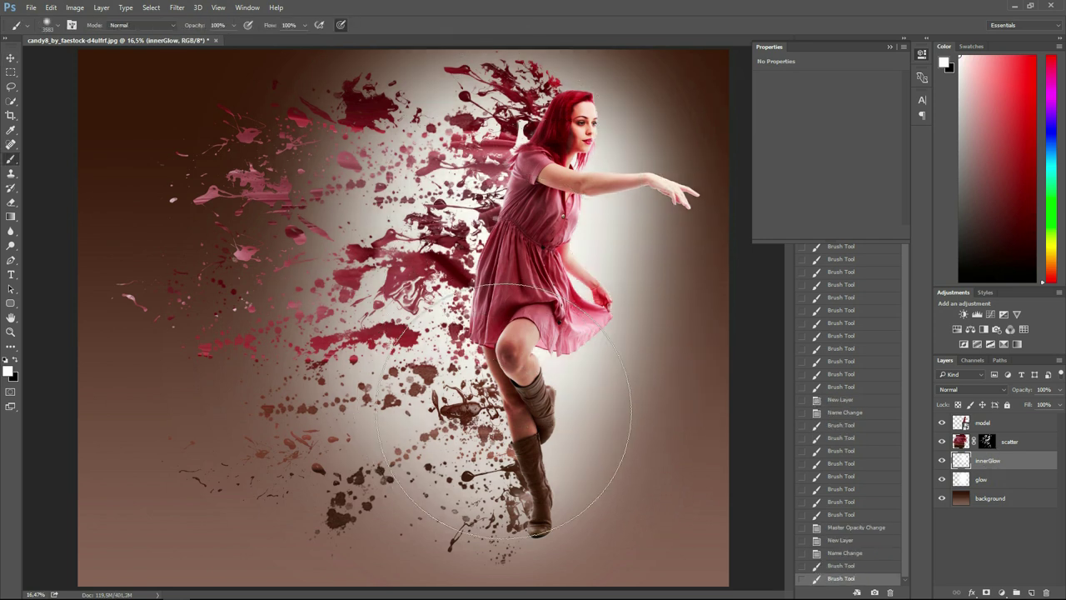
Set the soft brush to 2520 px with a flattened, tilted tip and paint white glow on innerGlow around the outstretched arm
right_click(633, 262)
drag(702, 241, 699, 243)
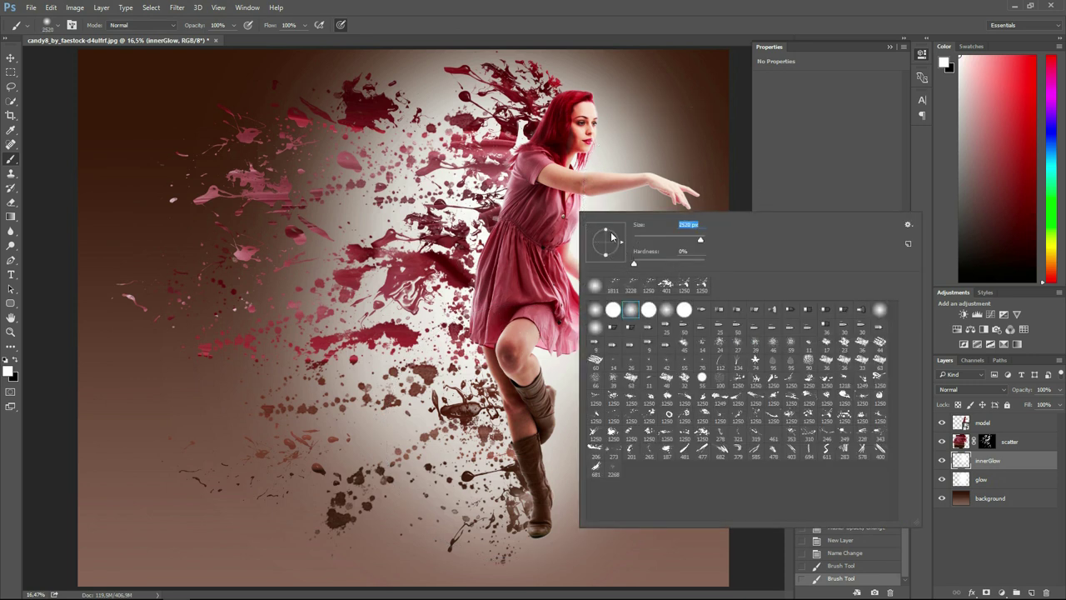
drag(605, 233, 607, 238)
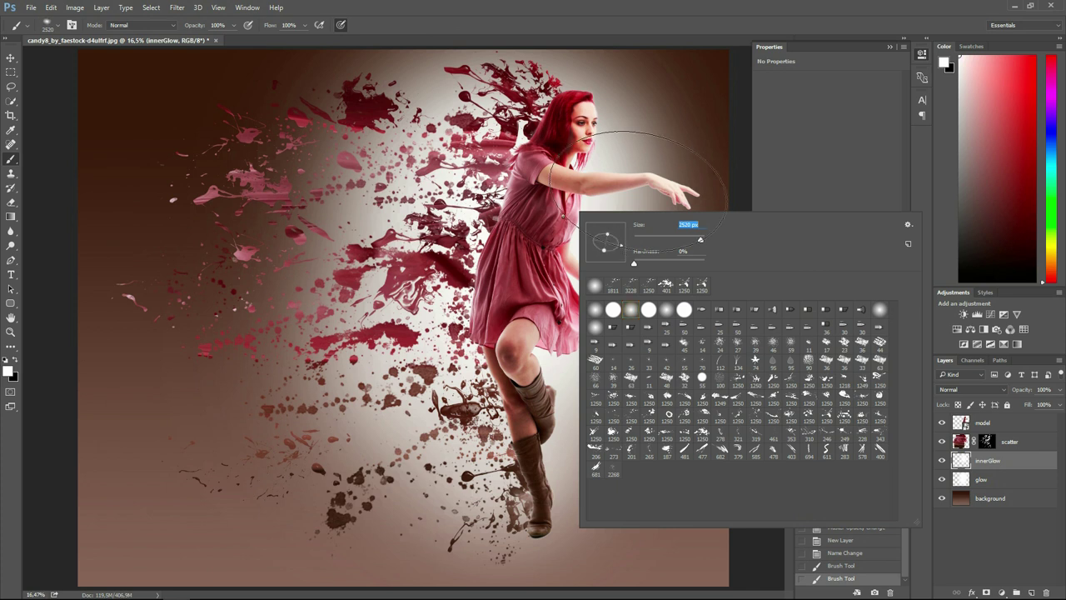
click(678, 220)
click(640, 208)
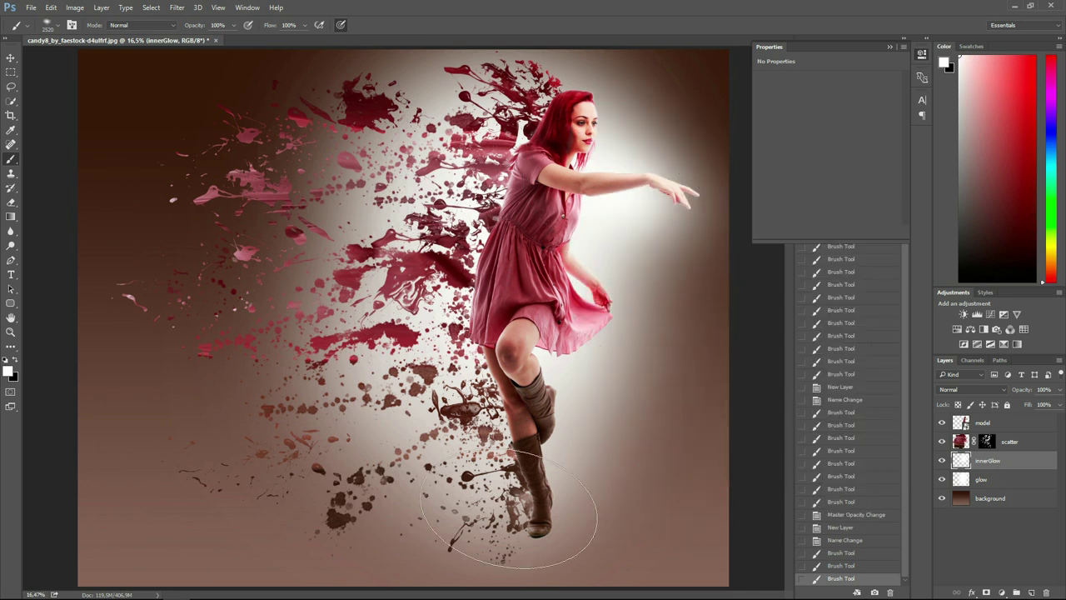
Rotate the flattened soft brush tip upright and paint more white glow behind the woman's legs and boots
right_click(648, 323)
drag(573, 326, 571, 328)
double_click(566, 415)
click(534, 484)
Compare the image without and with the innerGlow layer, and set that layer's opacity to 65%
key(v)
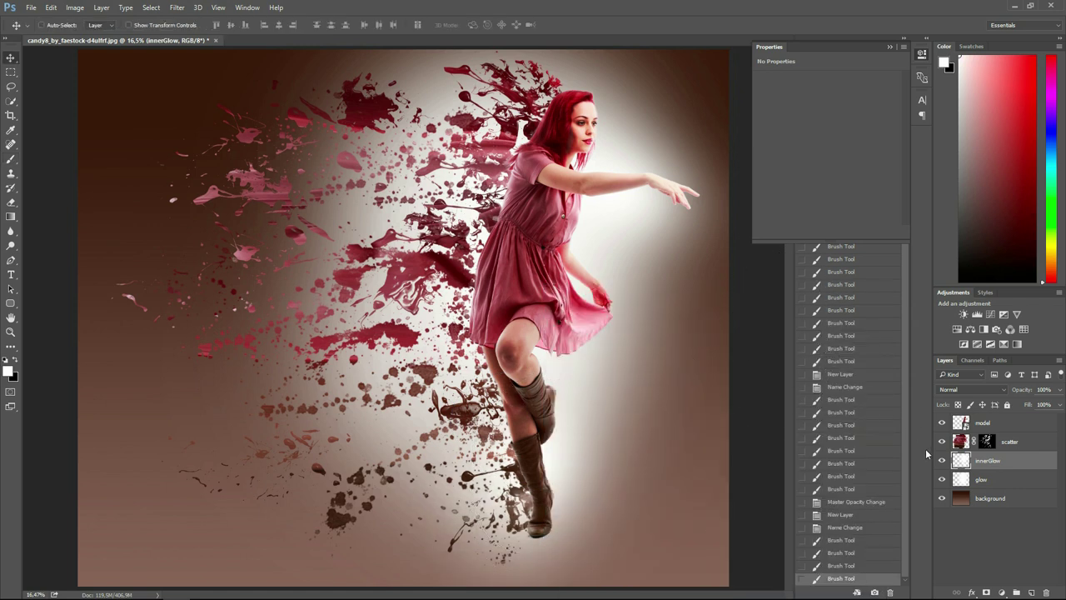
click(942, 460)
click(942, 460)
text(60)
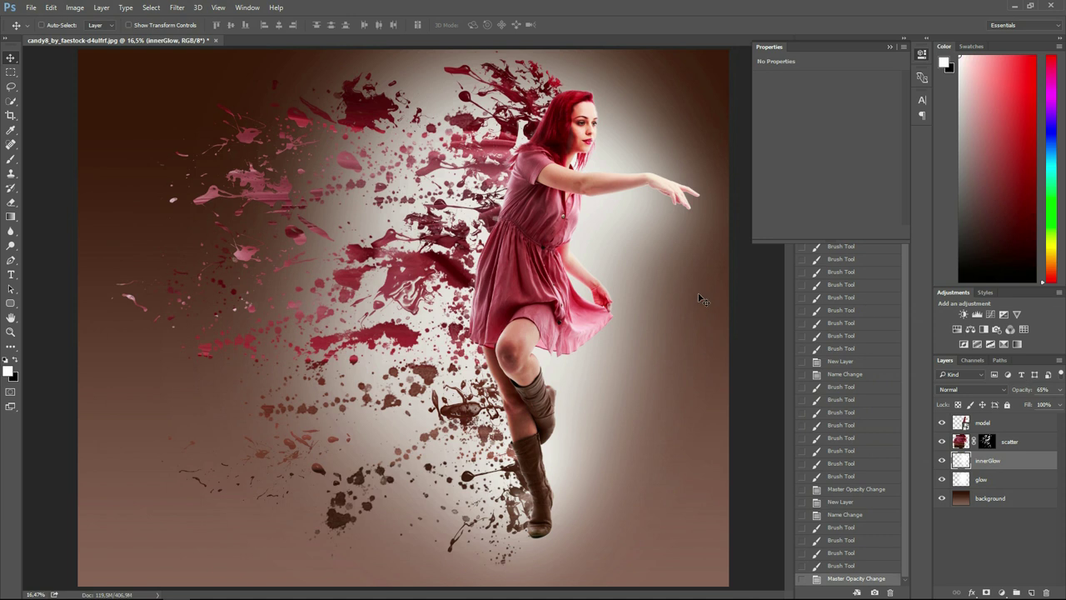
Compare the image without and with the model layer, and add a white layer mask to that layer
click(1018, 442)
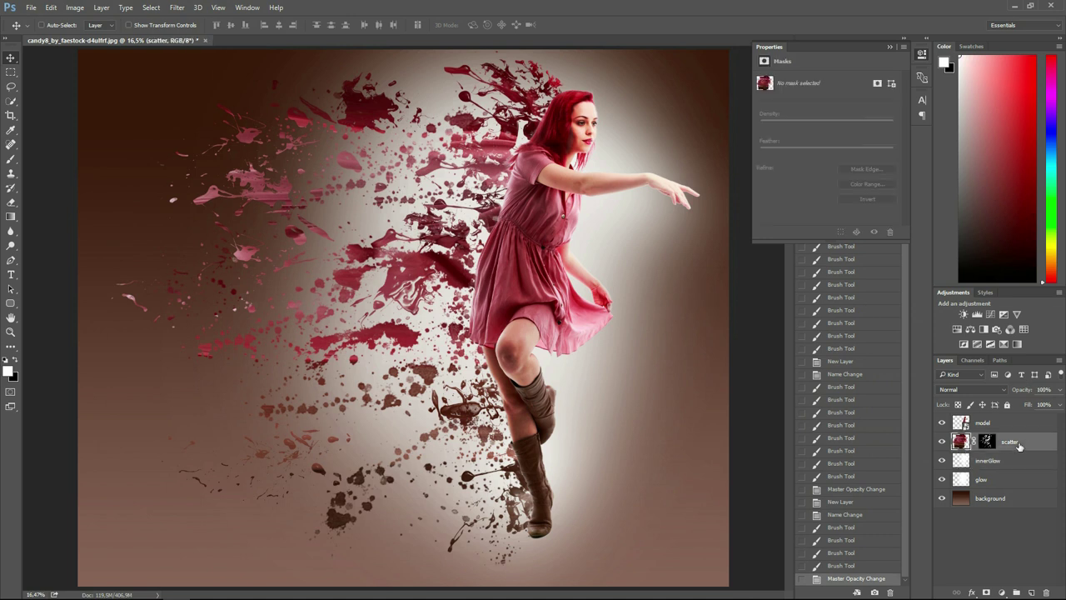
click(1009, 425)
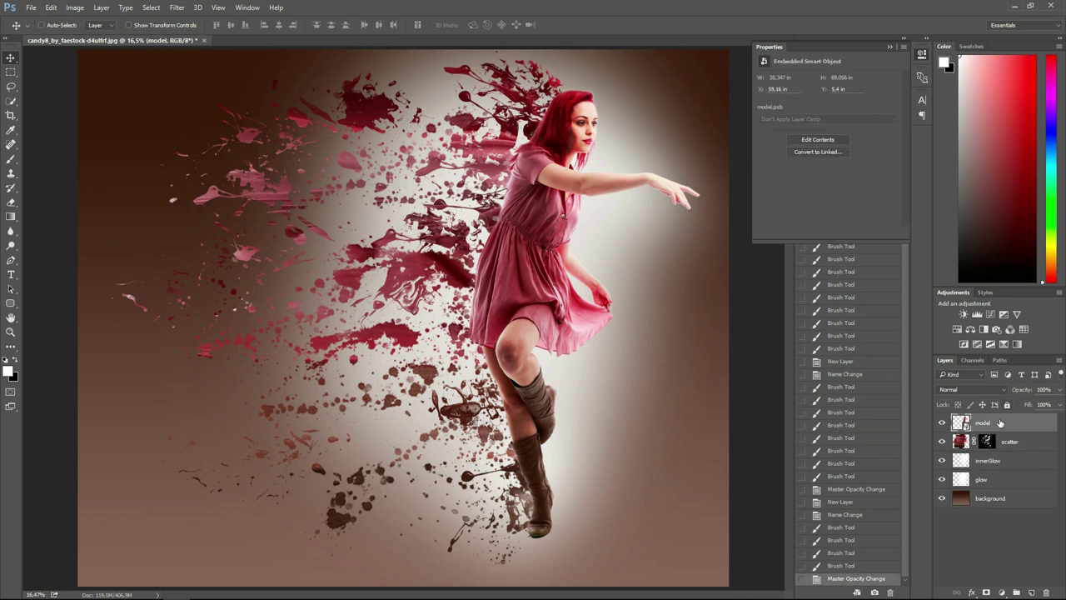
click(942, 423)
click(942, 424)
click(942, 423)
click(942, 423)
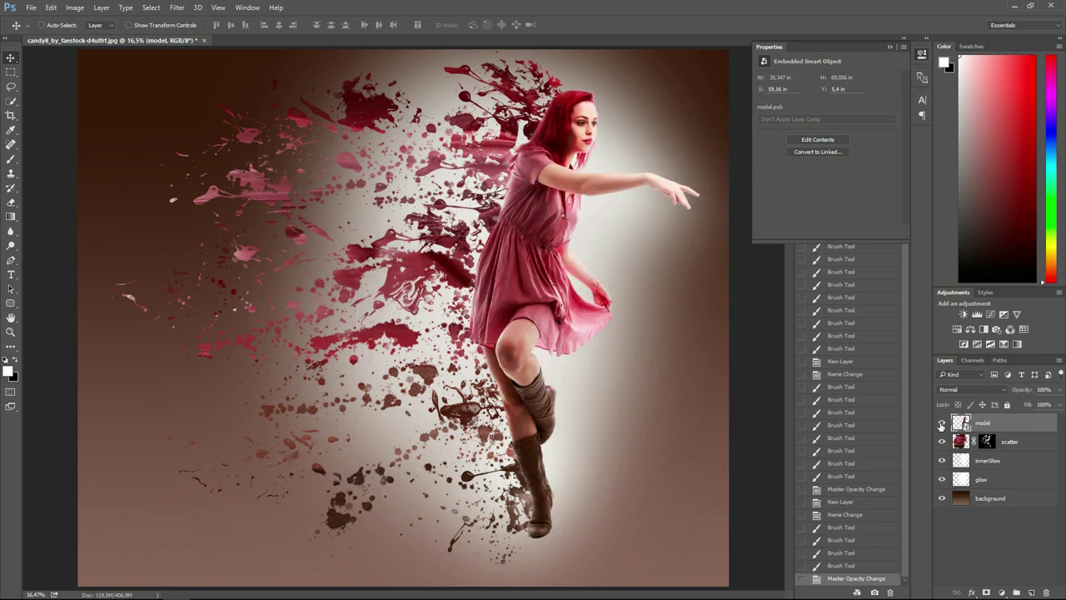
click(987, 592)
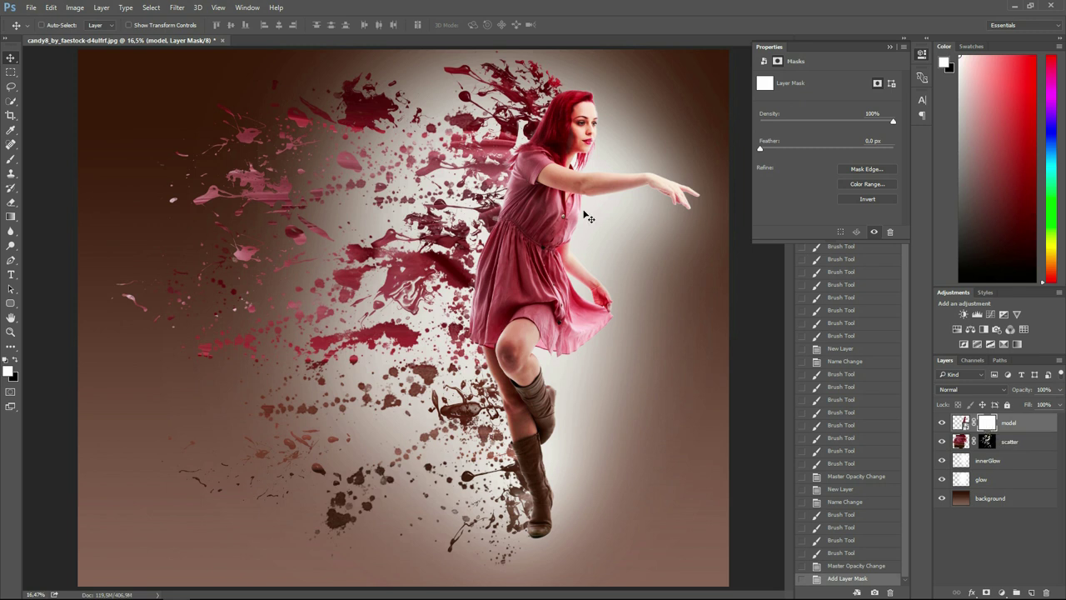
Choose a 1250 px splatter brush for the model layer's mask and set its size to 650 px
key(b)
right_click(650, 356)
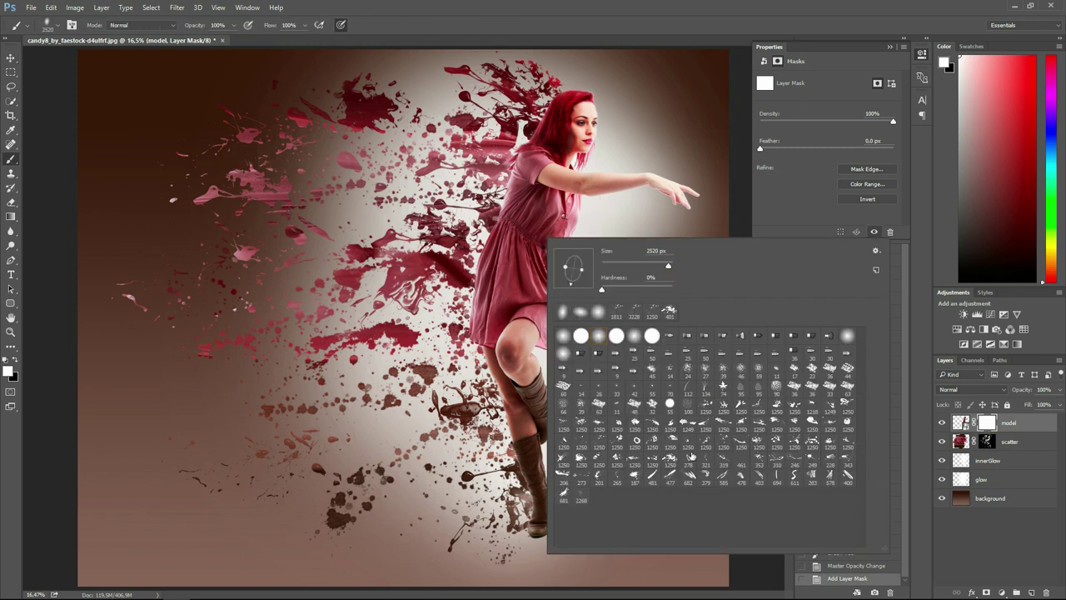
click(670, 459)
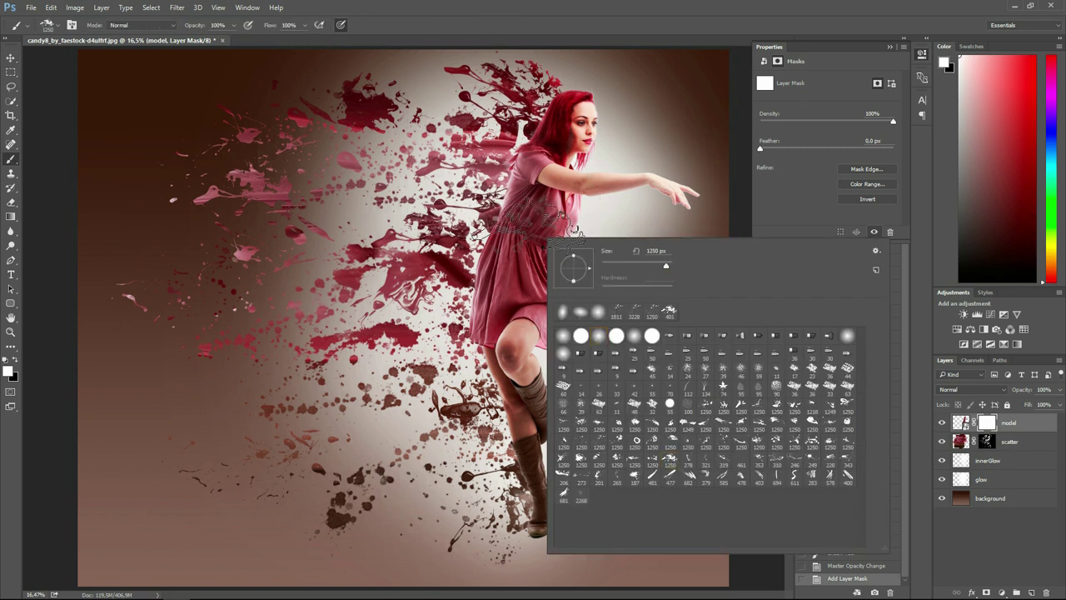
click(664, 268)
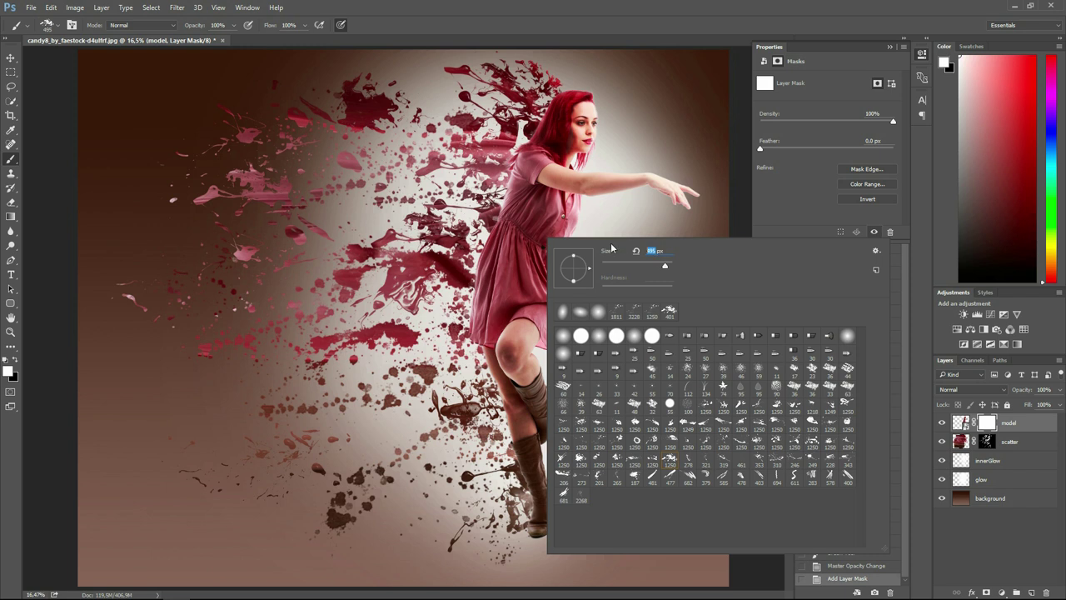
key(Return)
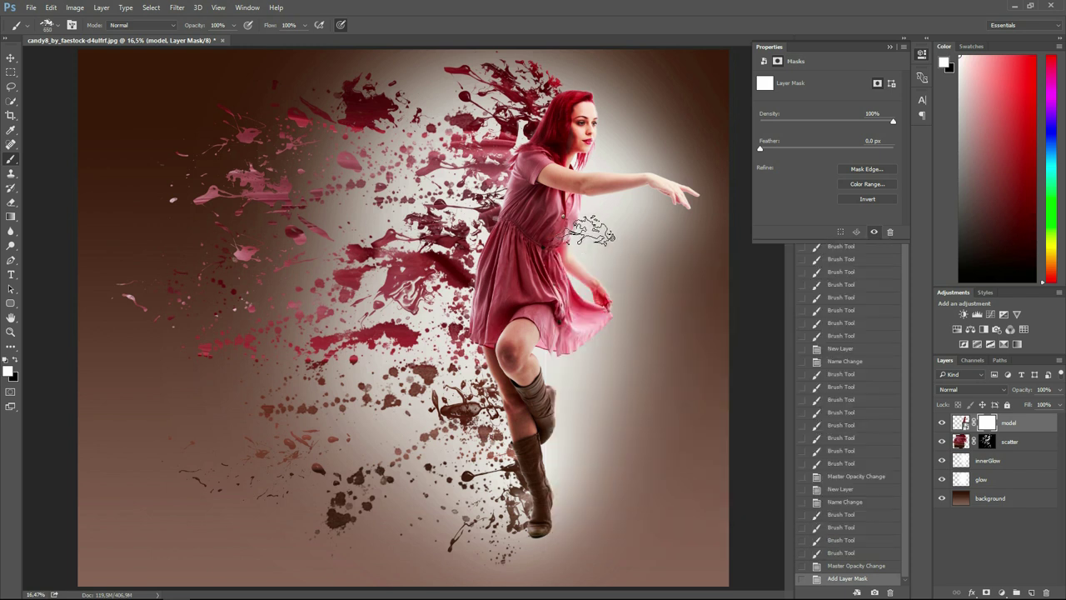
Rotate the splatter brush tip and paint black on the model mask to break up the back of the hair
right_click(611, 269)
drag(610, 268, 613, 271)
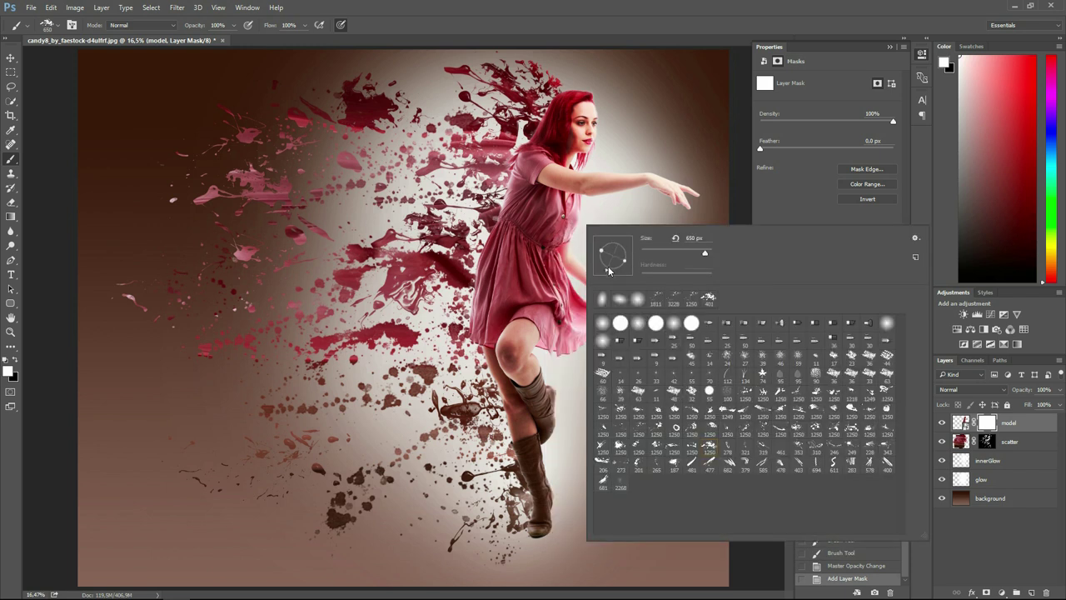
click(546, 117)
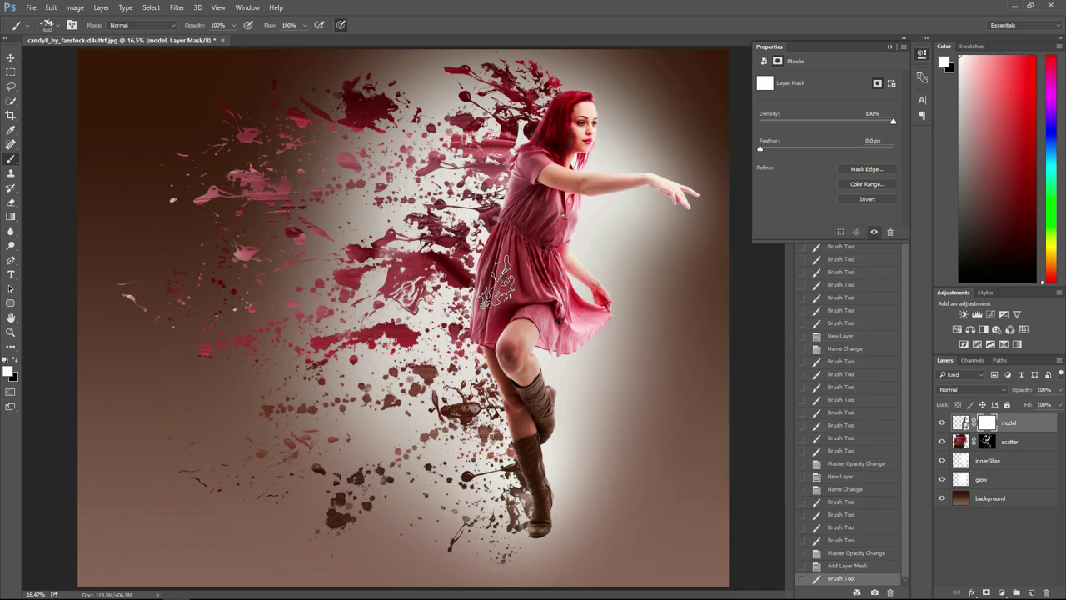
key(x)
drag(510, 98, 550, 125)
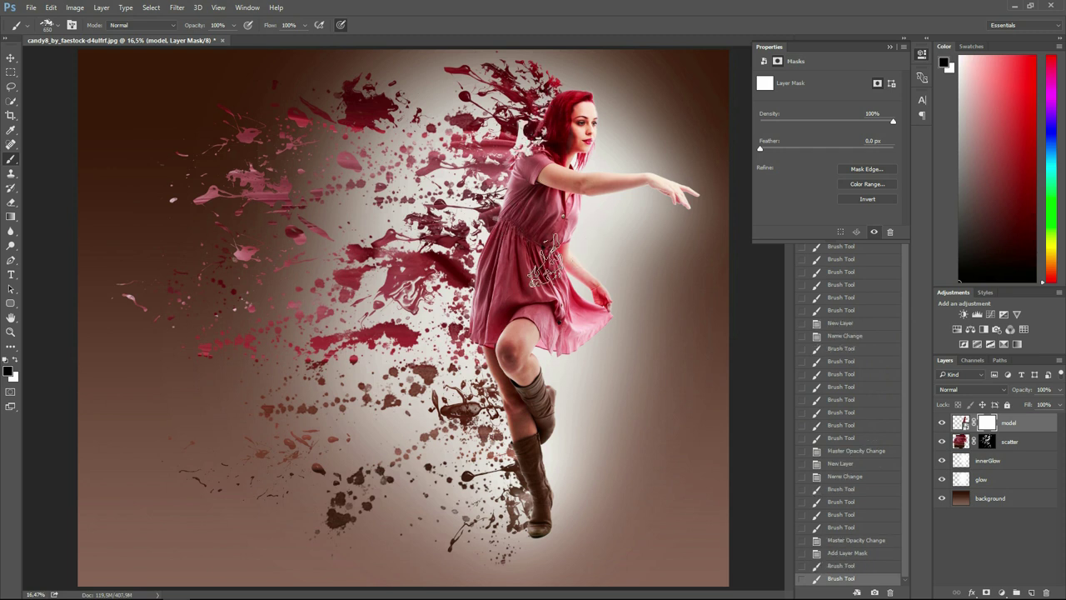
Switch to a different splatter brush at 480 px, rotate its tip, and mask out more of the hair's back edge
right_click(560, 208)
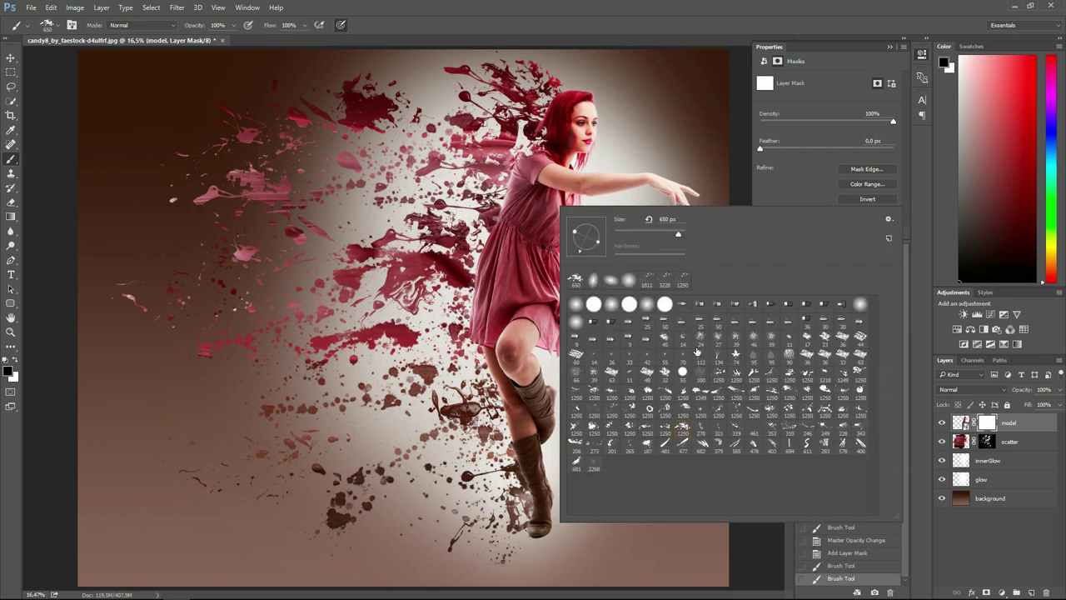
click(593, 428)
drag(595, 256, 584, 255)
click(556, 108)
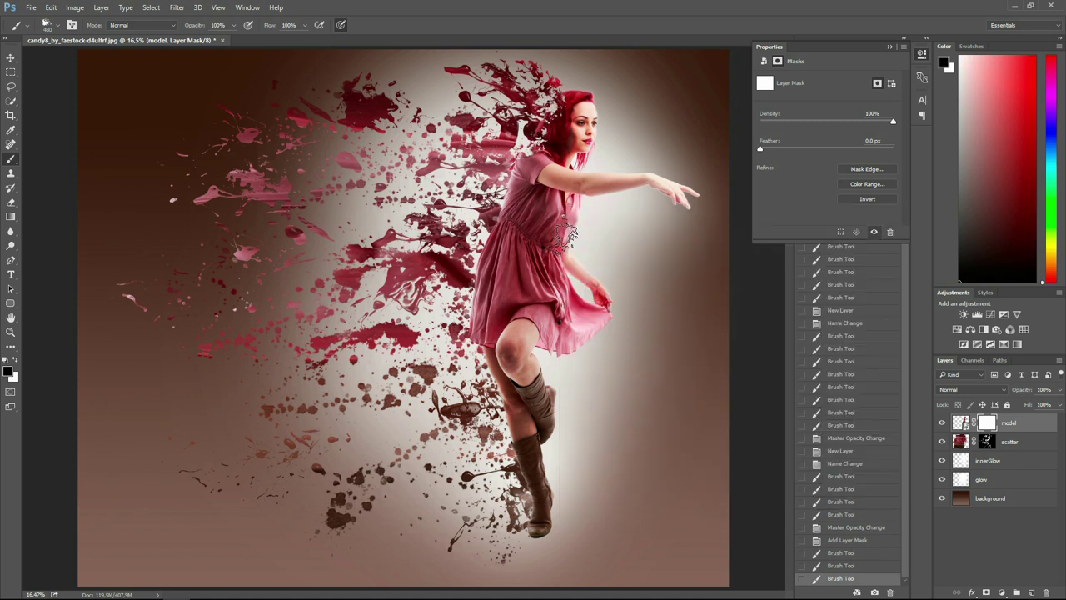
click(549, 96)
Choose the 206 px splatter brush, set it to 511 px with a rotated tip, and mask the back edge of the dress
right_click(491, 272)
drag(605, 296, 606, 295)
click(513, 313)
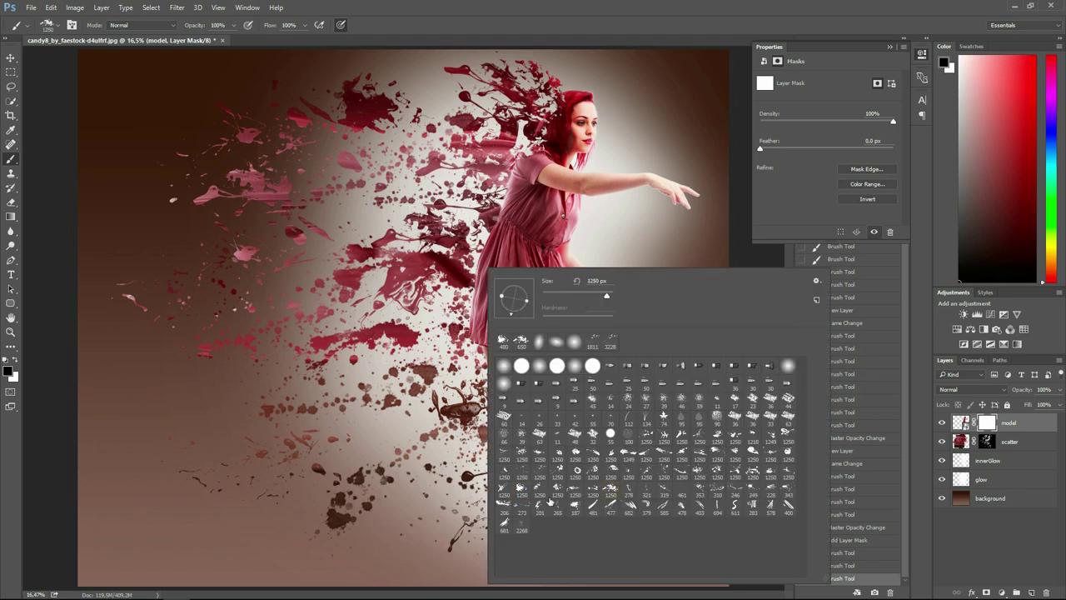
click(504, 506)
drag(604, 297, 605, 299)
drag(514, 320, 519, 293)
click(486, 249)
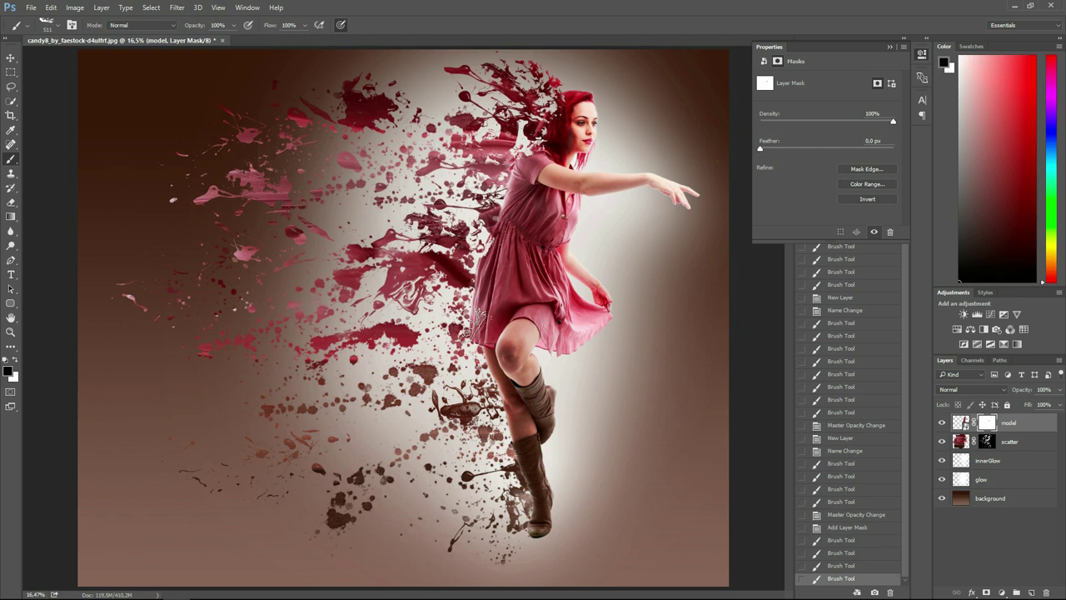
Undo the stray splatter, enlarge the rotated splatter brush to 1102 px, and mask the rear edge of the dress
drag(532, 419, 533, 343)
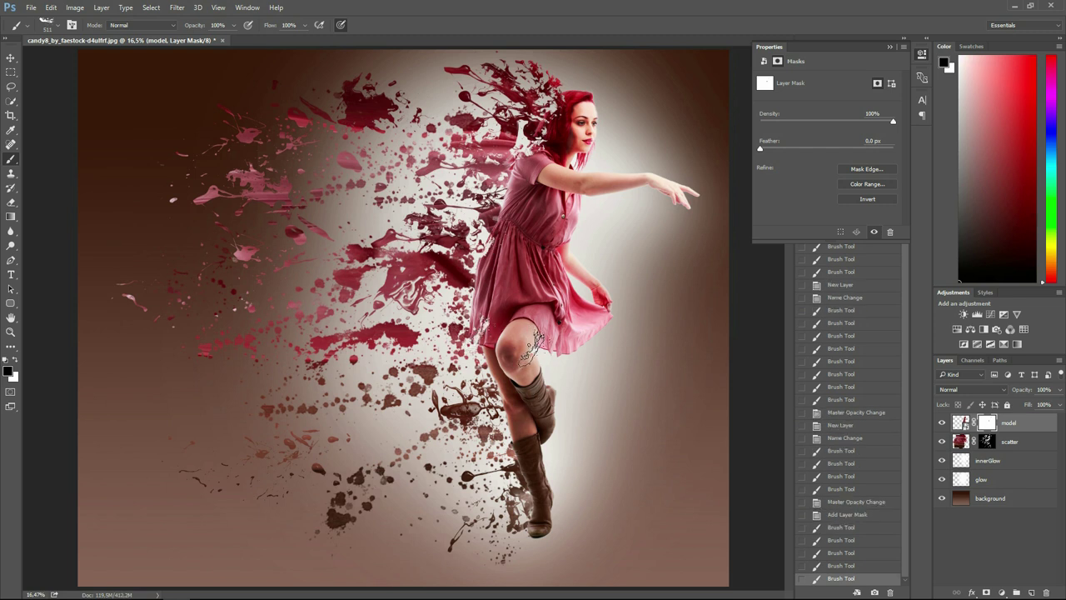
key(ctrl+z)
right_click(489, 324)
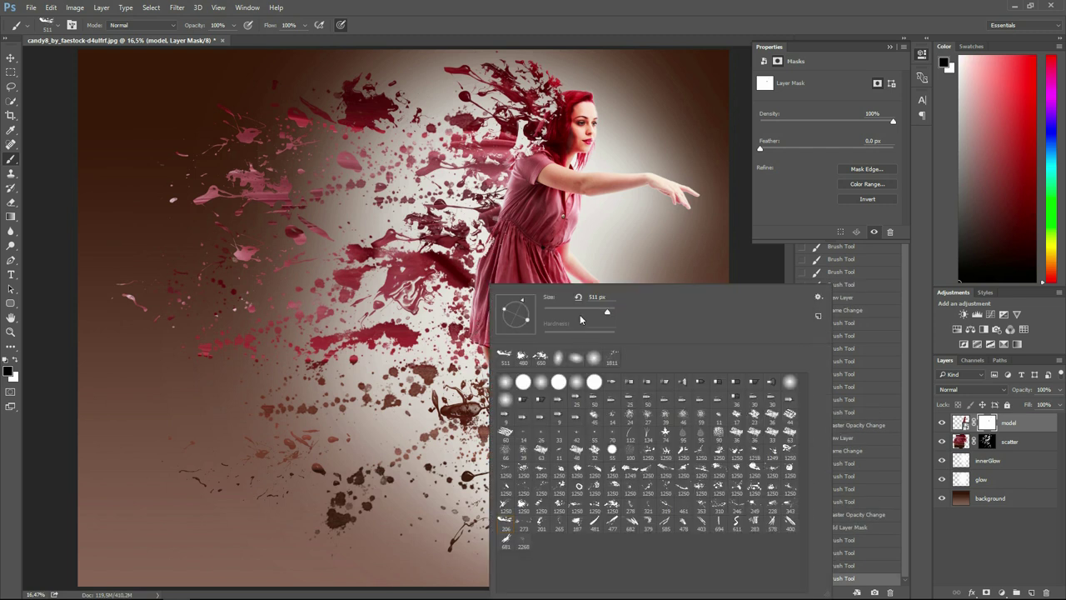
drag(532, 309, 526, 308)
drag(607, 314, 612, 313)
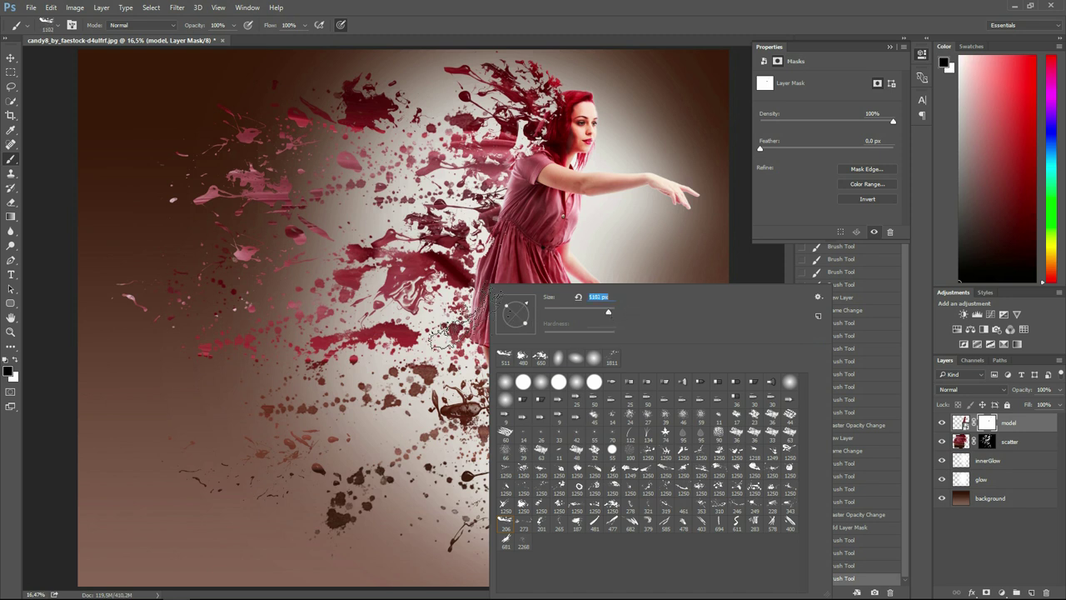
key(Return)
drag(465, 374, 463, 320)
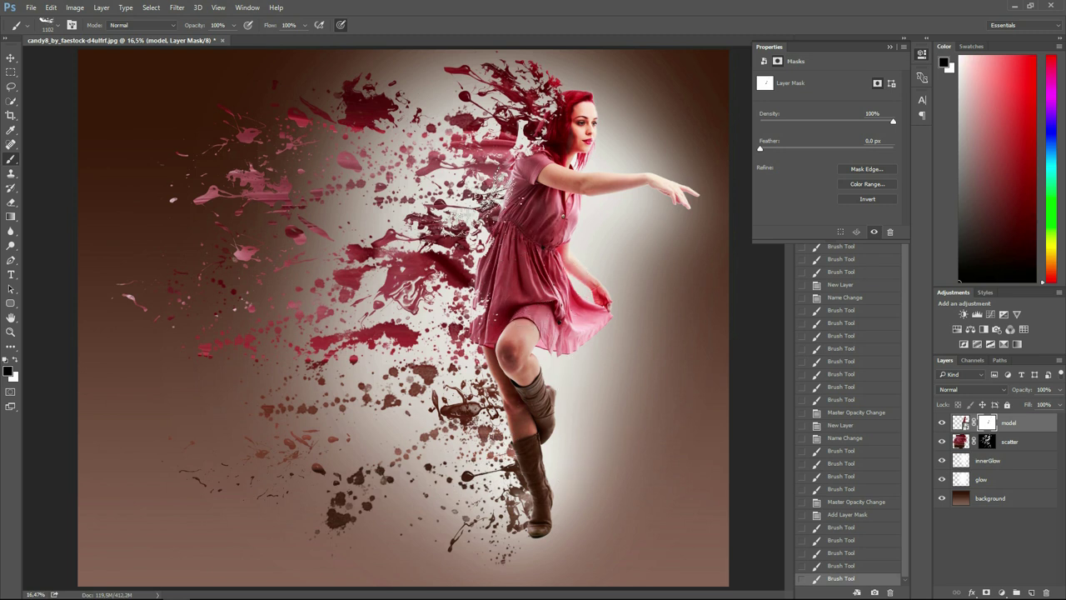
Choose the 187 px splatter brush, set it to 369 px, and mask the dress's back edge above the waist
right_click(517, 233)
click(609, 479)
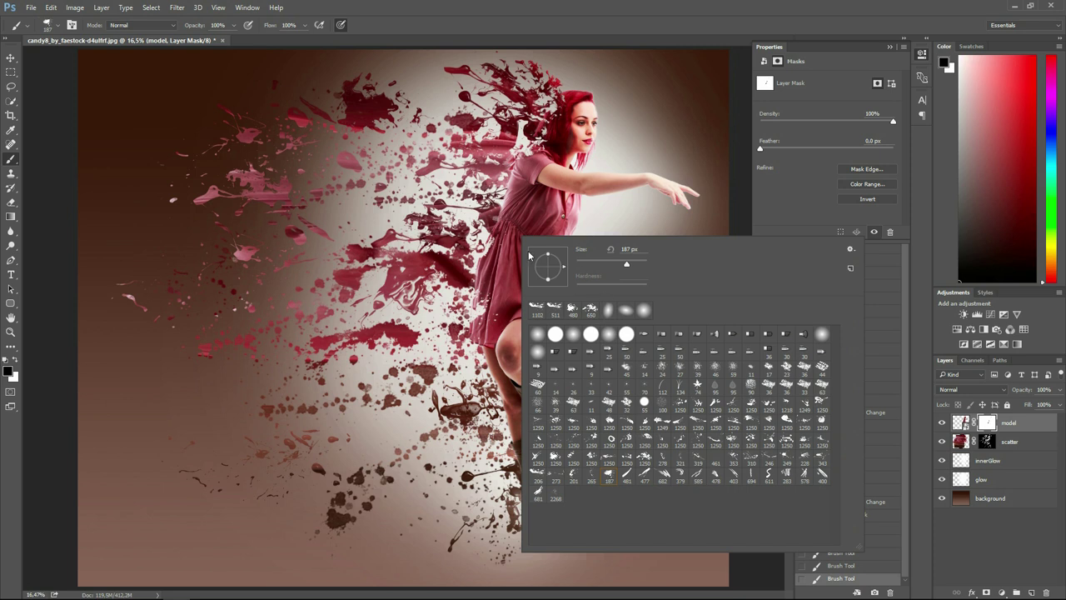
click(634, 264)
key(Return)
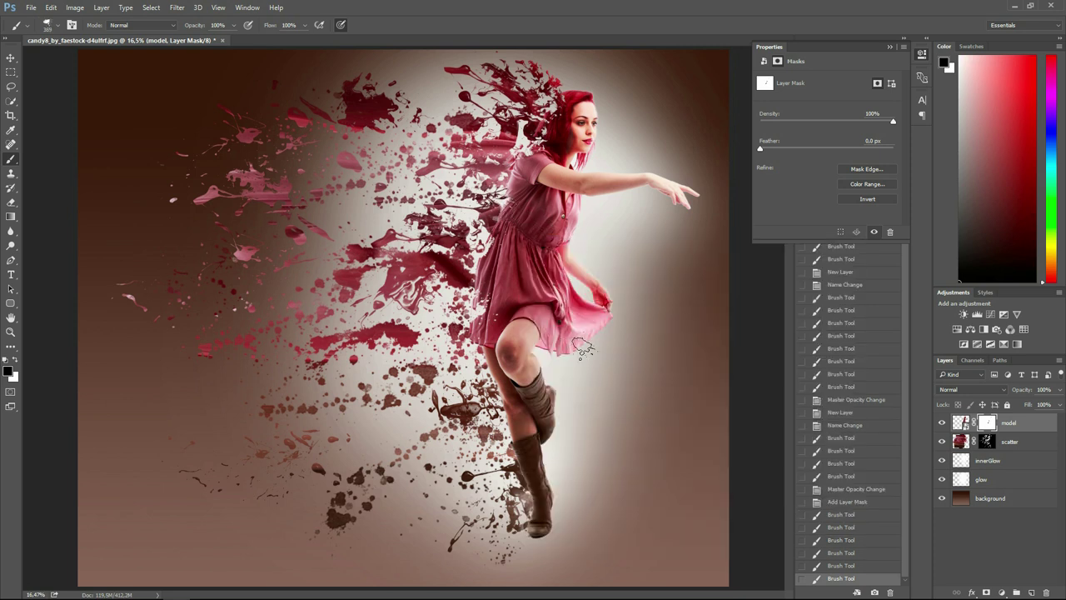
click(506, 203)
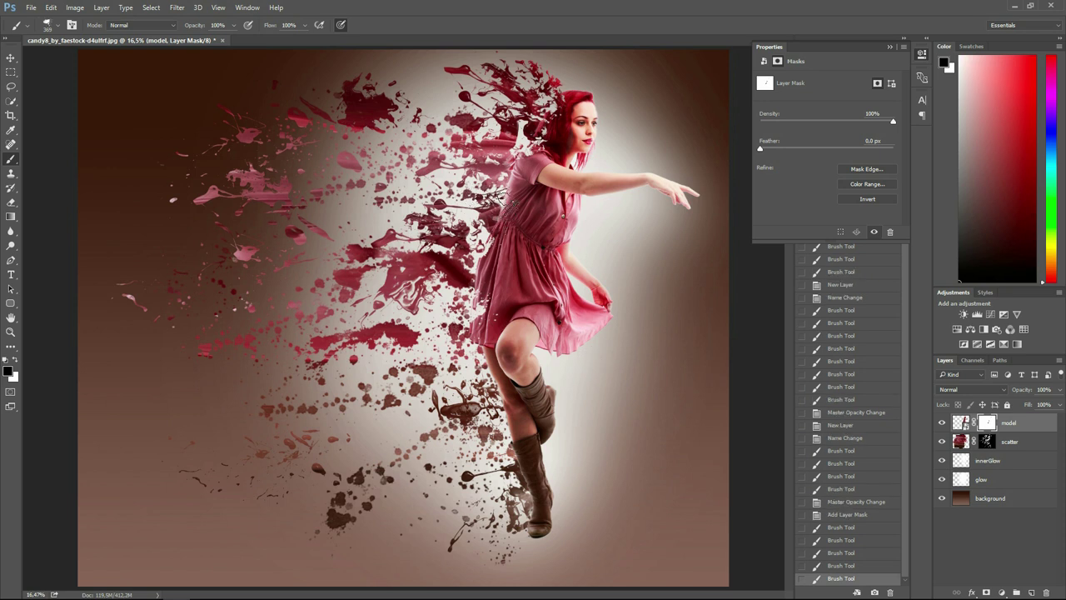
Set the splatter brush to 464 px with a rotated tip and mask the rear edge of the woman's lower leg
right_click(508, 201)
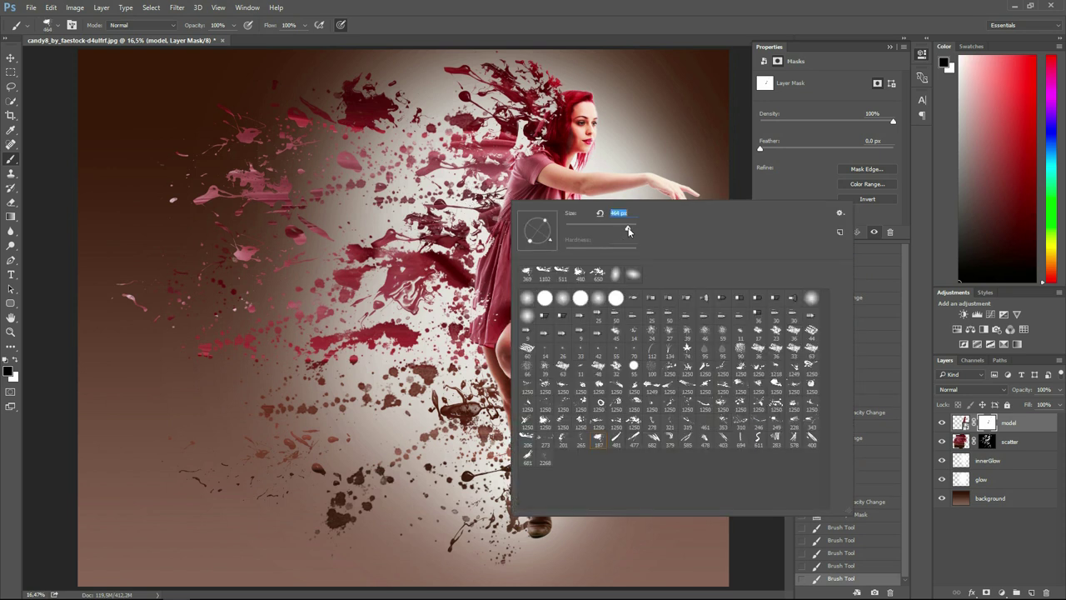
key(Return)
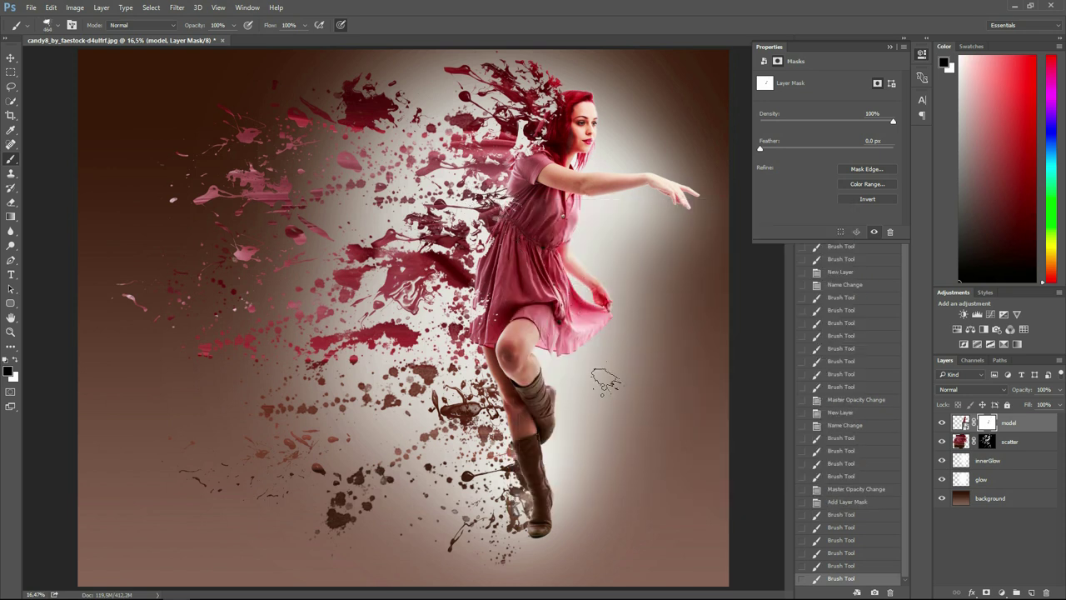
drag(537, 449, 506, 426)
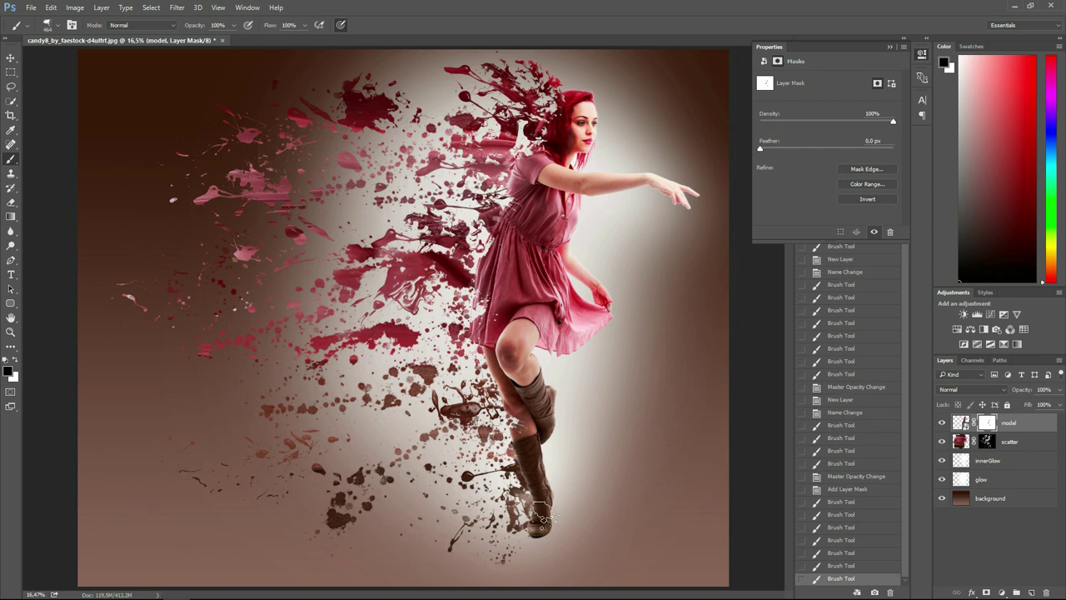
Choose the 265 px splatter brush, set it to 495 px, and mask splatters into the back of the lower boot
right_click(538, 505)
click(613, 527)
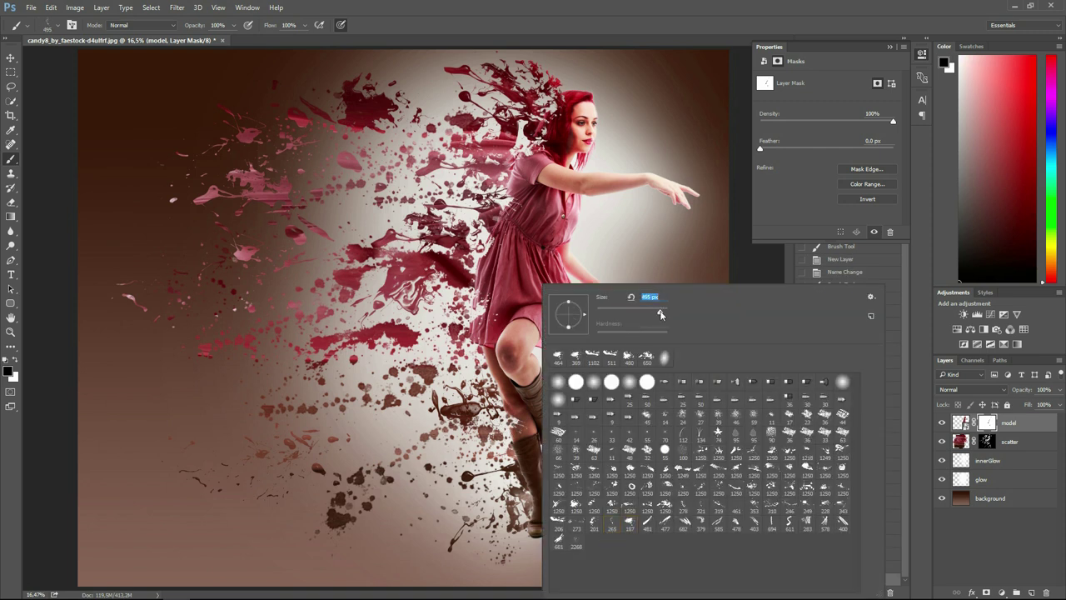
click(514, 465)
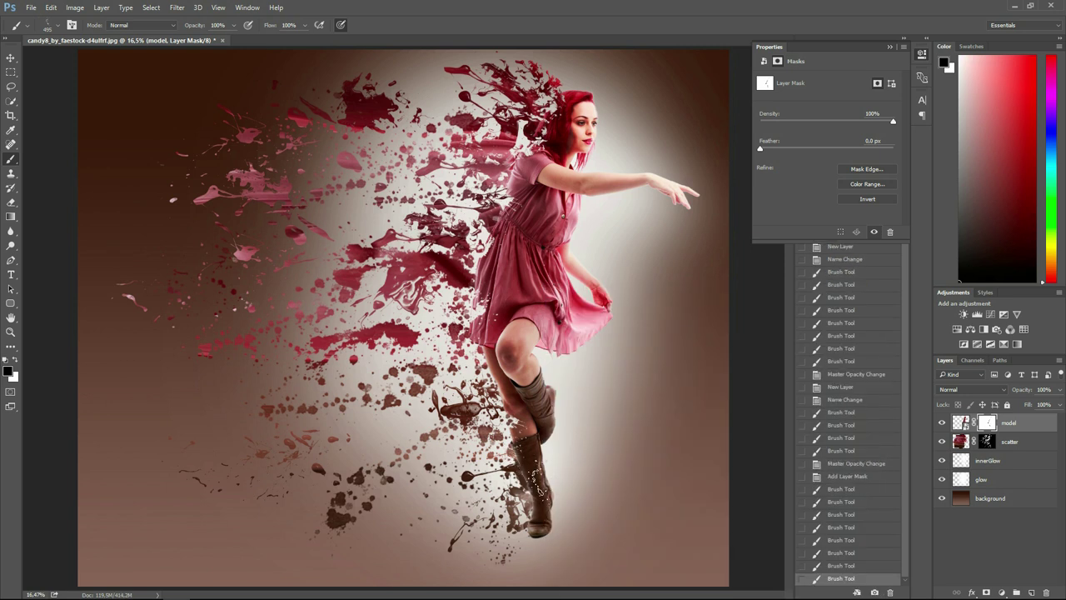
Choose a 1250 px splatter brush, reduce its size and rotate its tip, and mask the boot's back edge and foot
right_click(537, 484)
click(660, 506)
drag(581, 326, 628, 316)
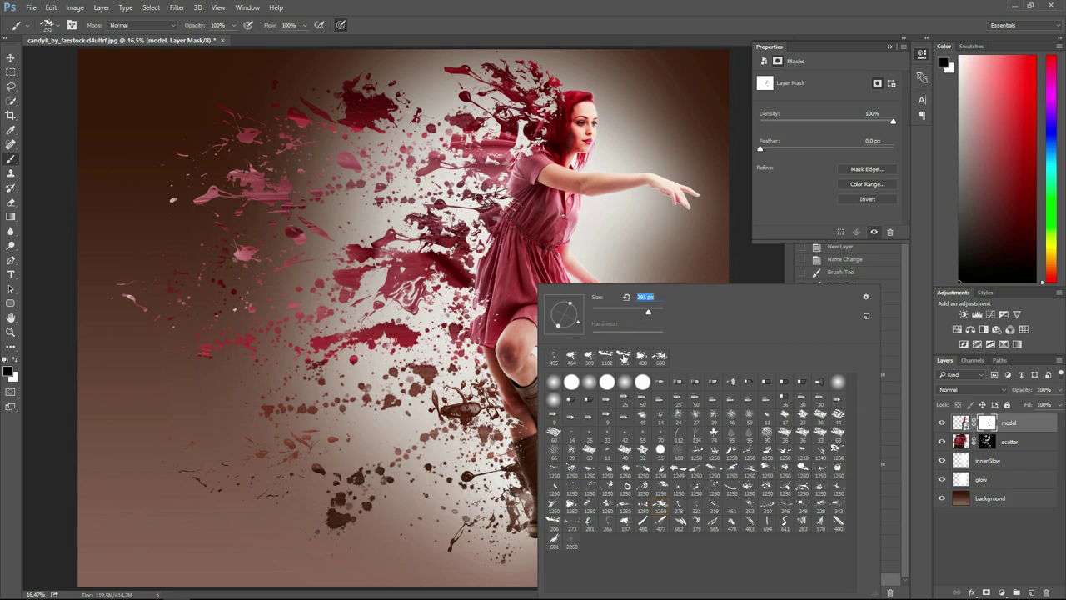
key(Return)
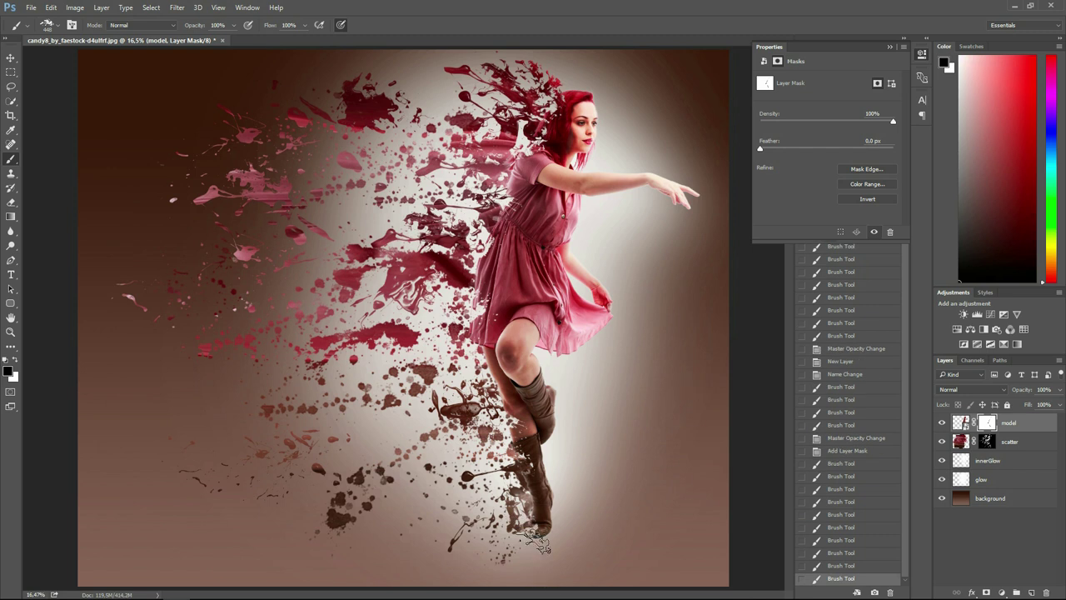
click(531, 537)
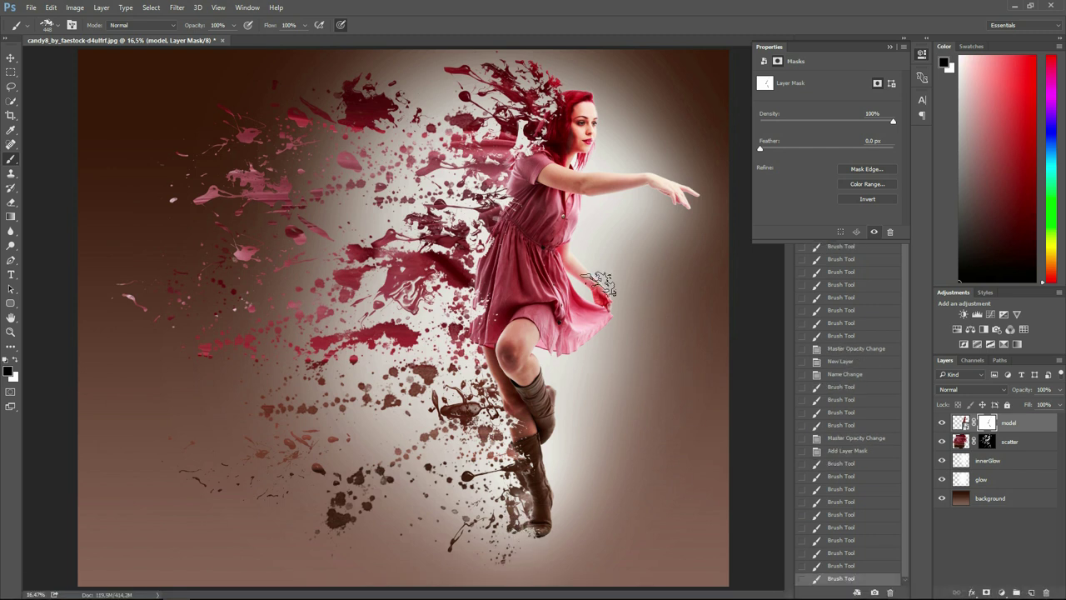
key(v)
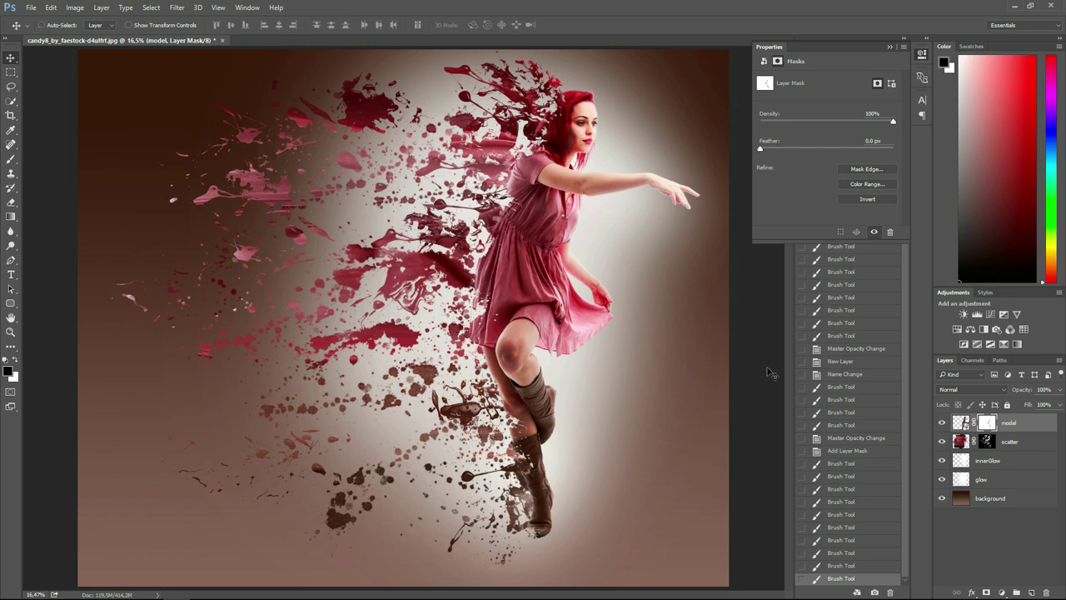
Select the background layer and reselect the model layer itself instead of its mask
click(1006, 498)
click(1027, 427)
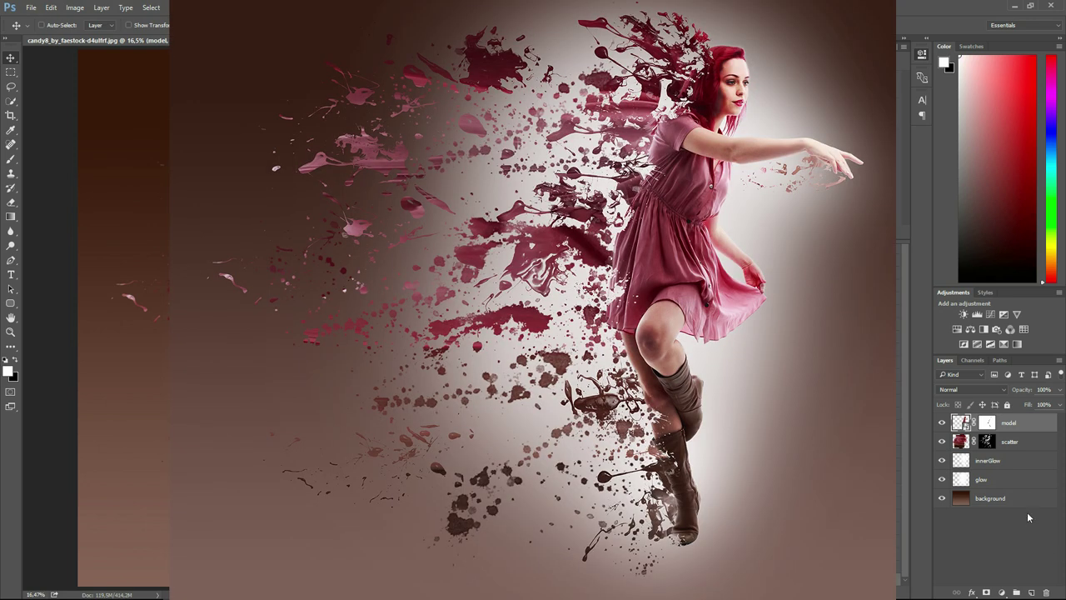
click(1030, 498)
click(1036, 424)
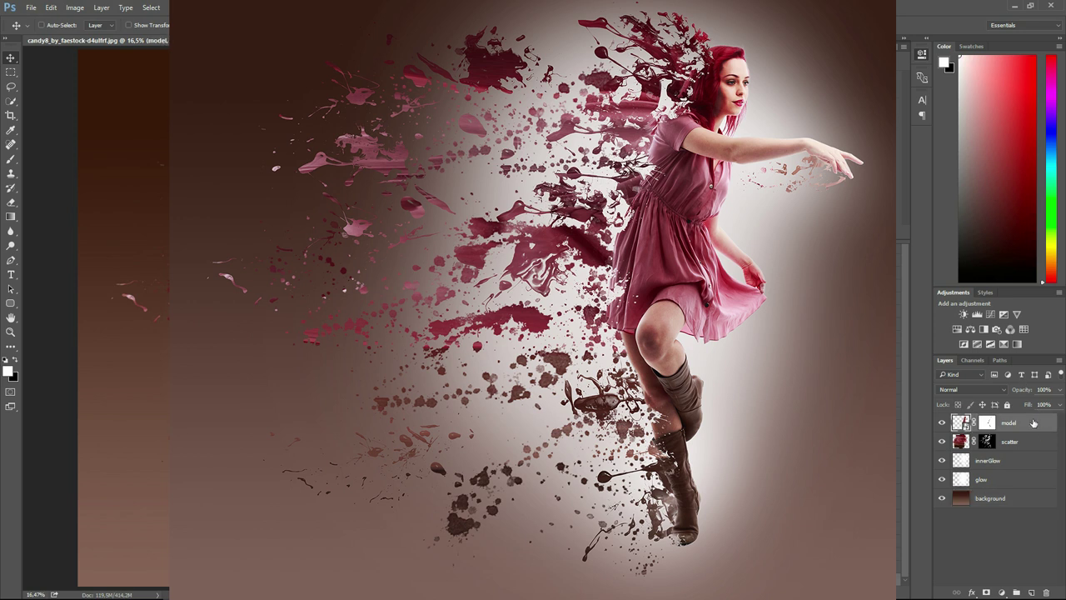